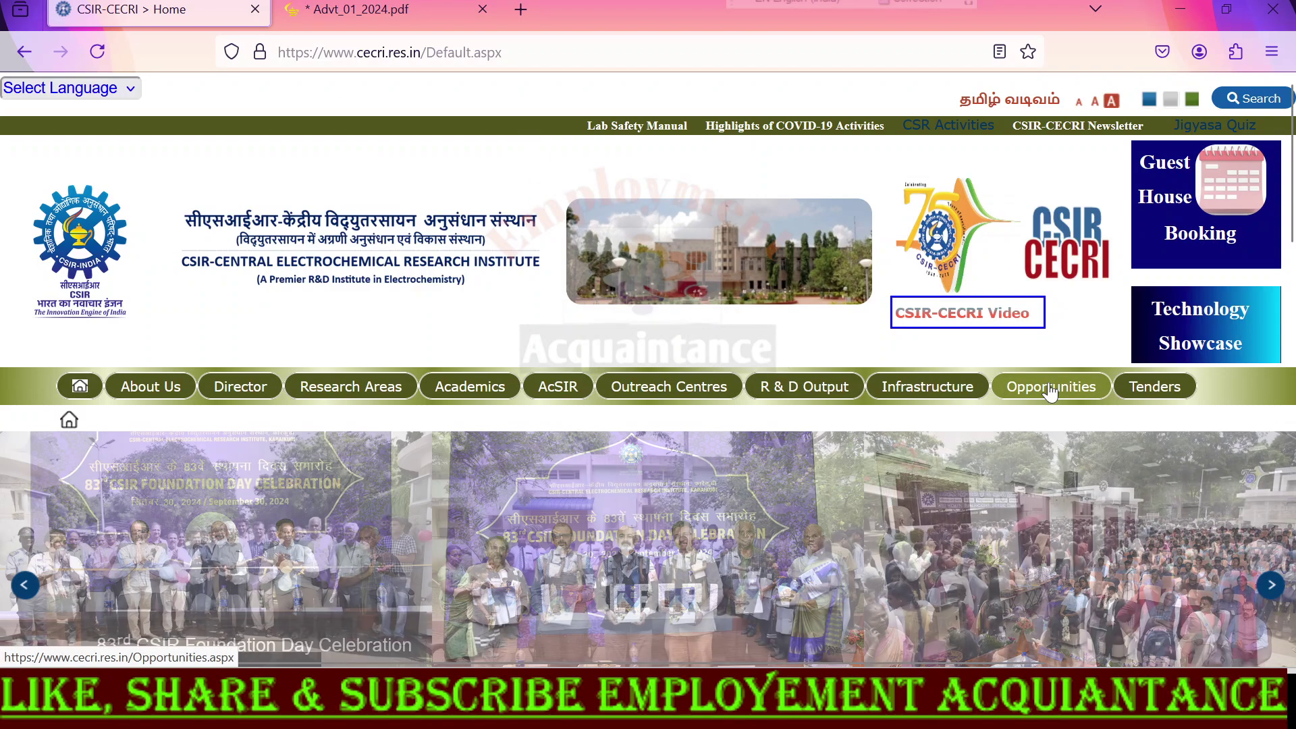
Look through the announcements and news on the CSIR-CECRI home page, and open the Opportunities page
scroll(992, 438, down, 6)
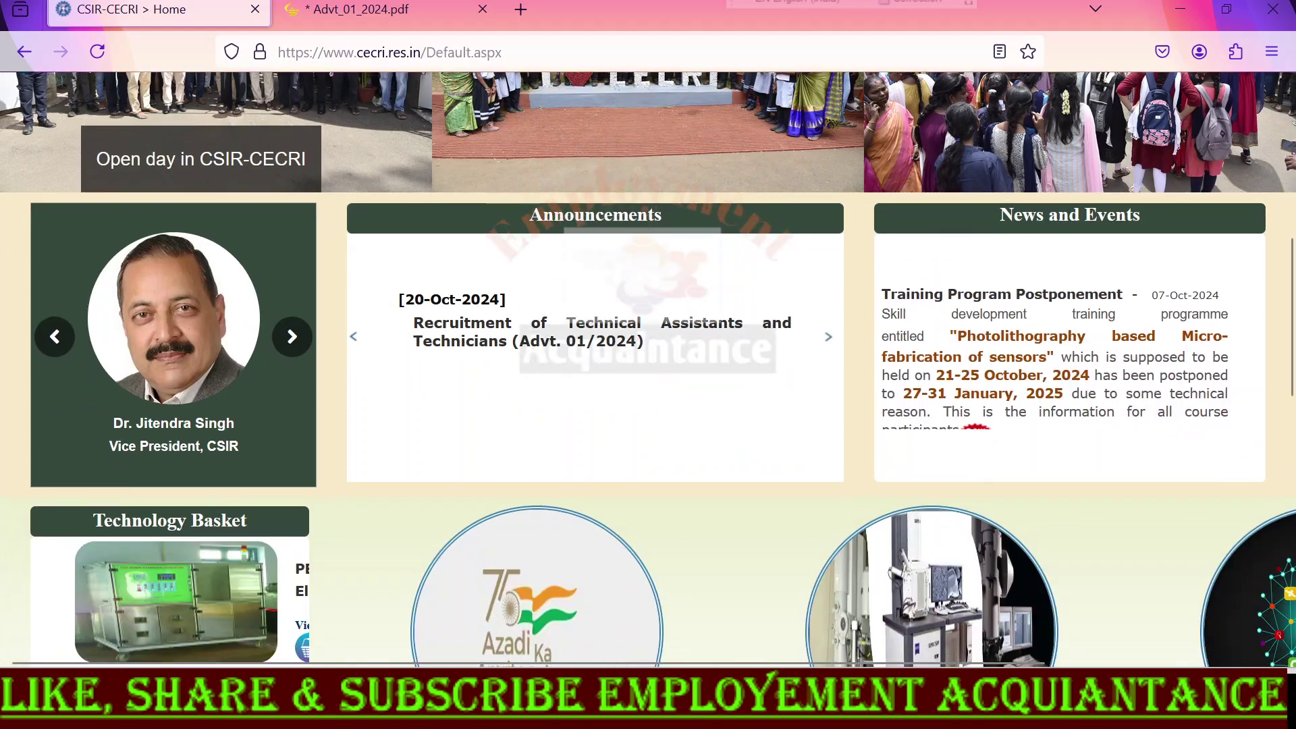
drag(1000, 215, 1148, 216)
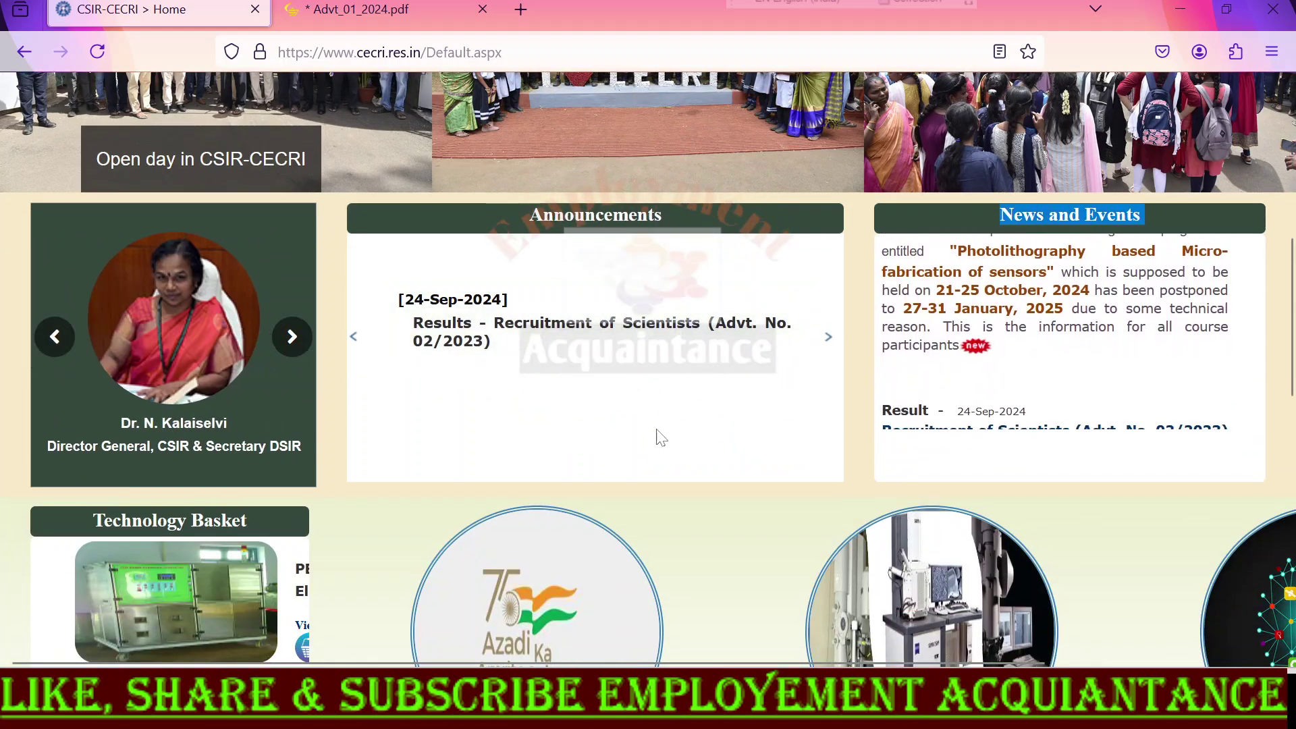
scroll(735, 434, down, 4)
scroll(740, 428, up, 5)
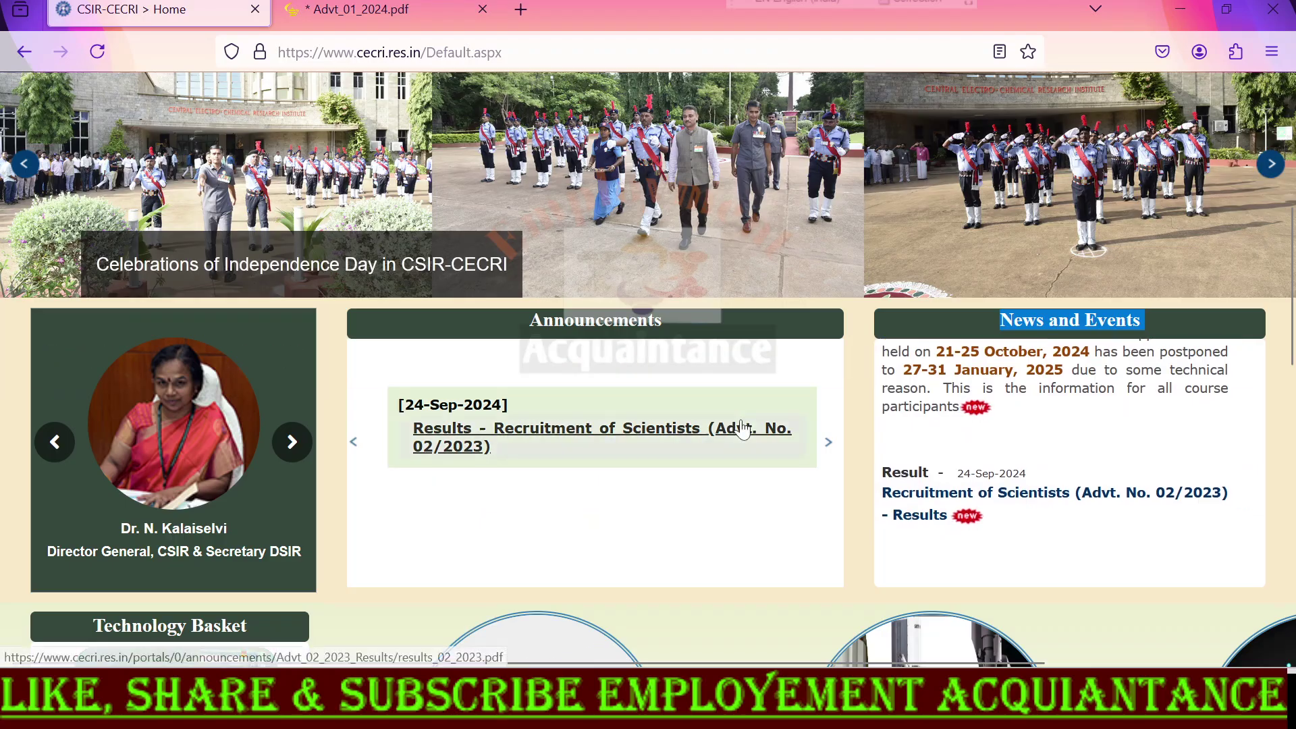
scroll(743, 428, up, 5)
click(1073, 386)
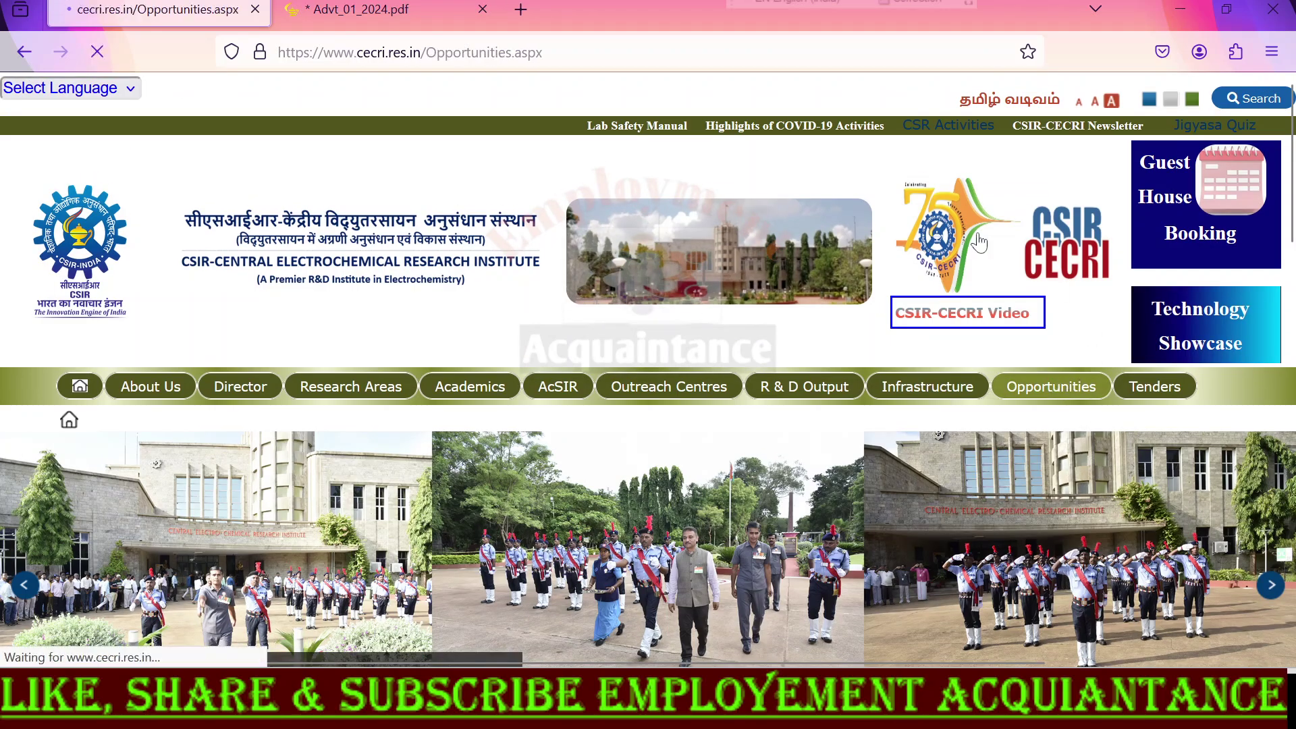
Open the online application portal for Technicians under Advt. 01/2024 and highlight the institute and recruitment headings
scroll(338, 497, down, 2)
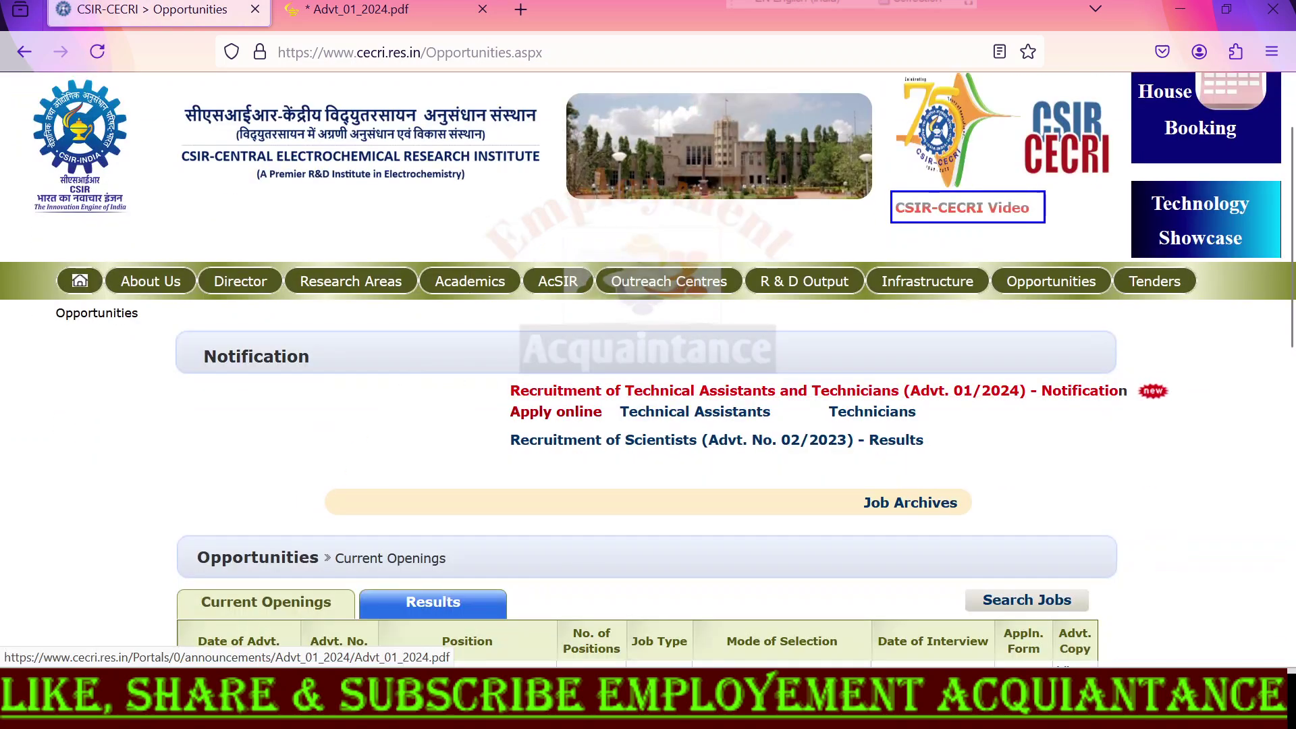
drag(510, 412, 602, 412)
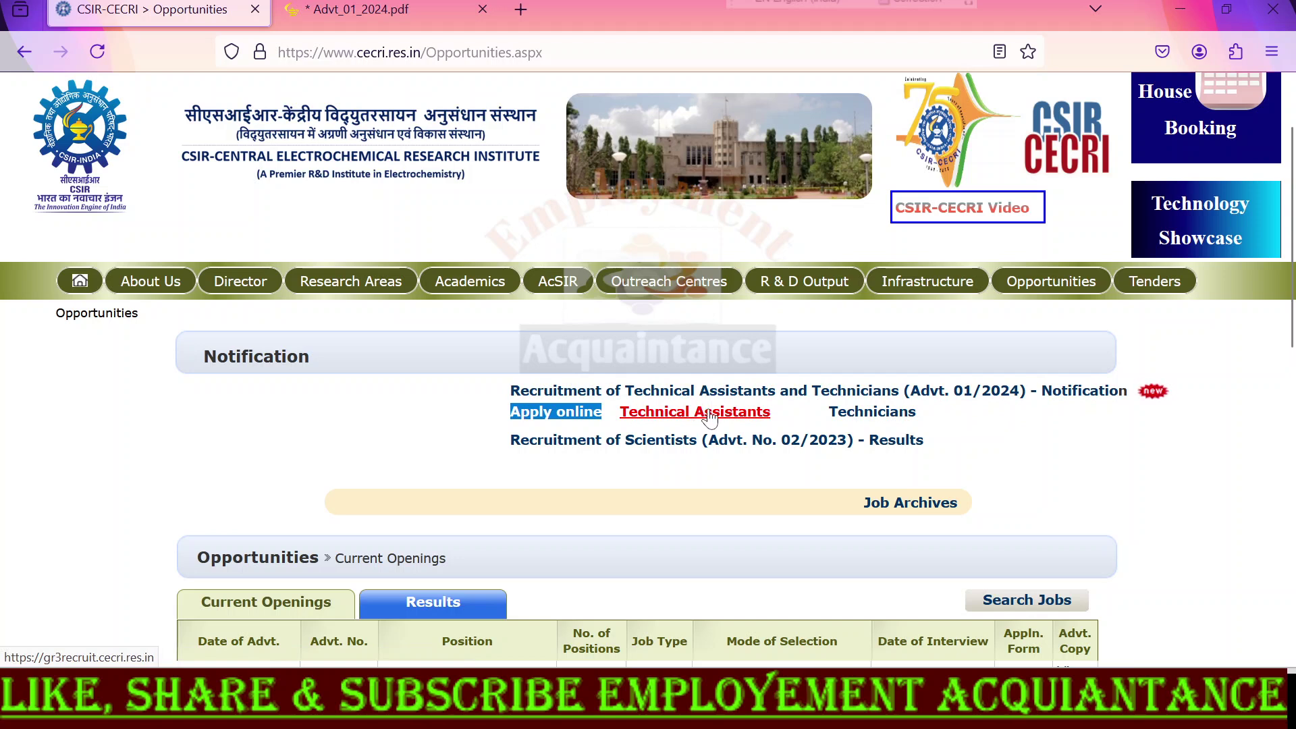
click(877, 419)
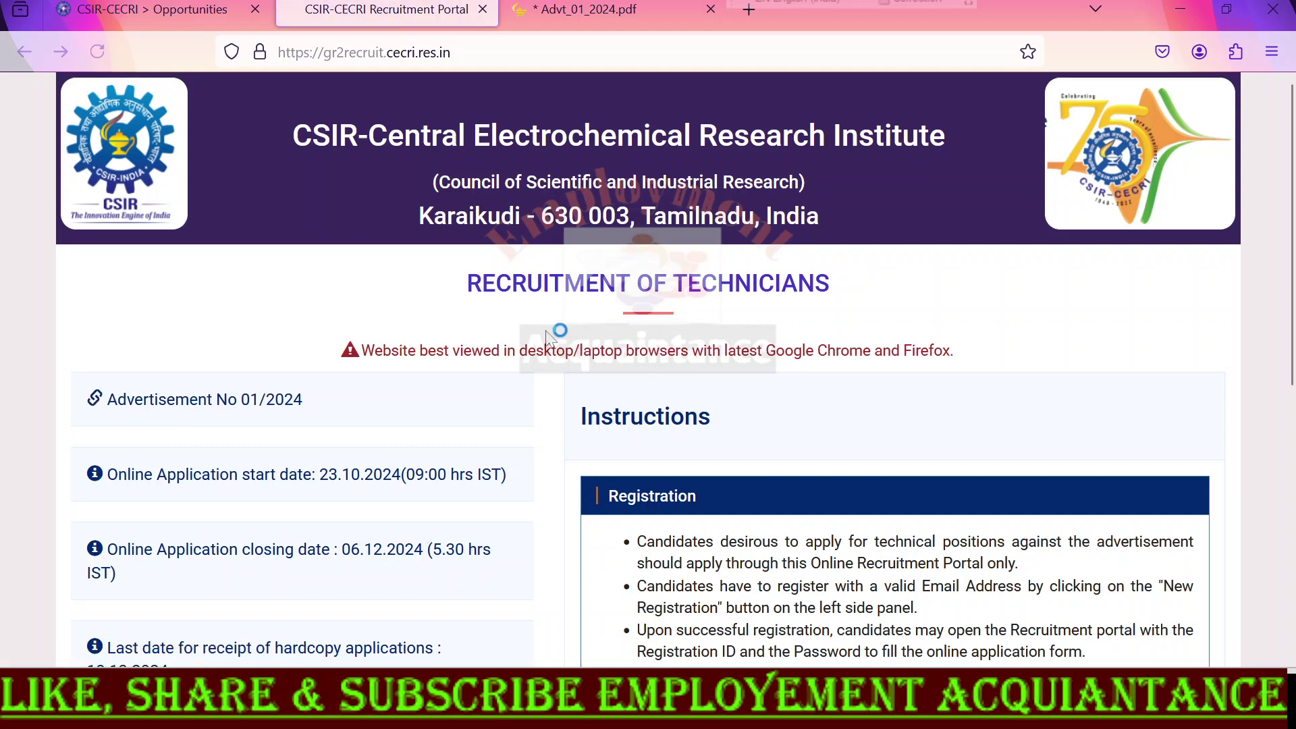
drag(293, 135, 953, 309)
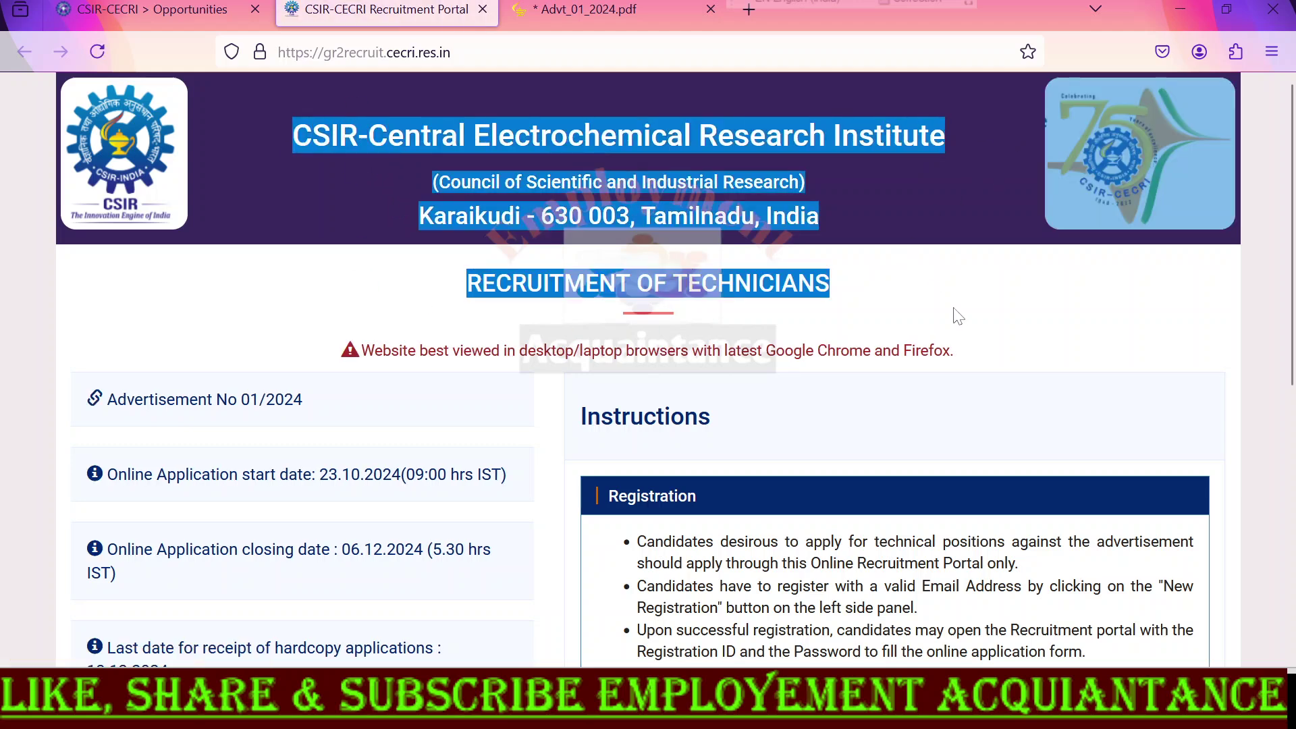
click(953, 309)
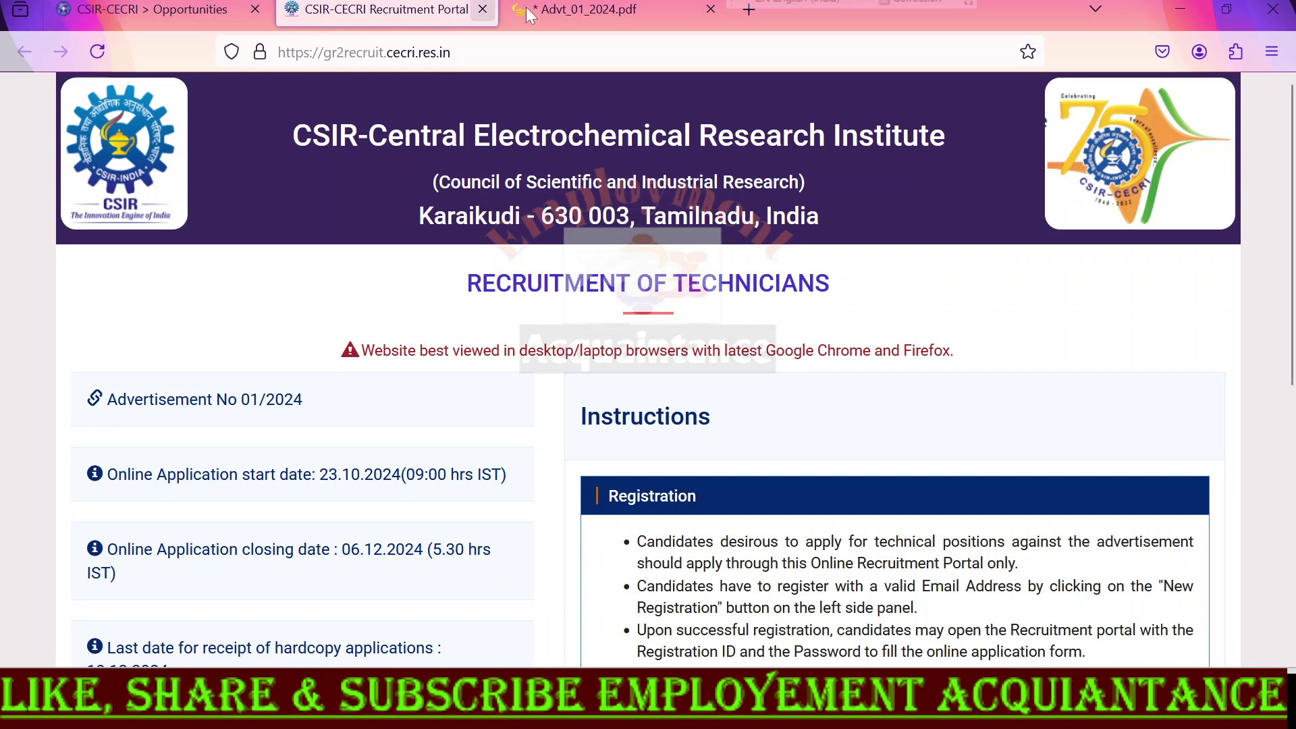
Read in Advt_01_2024.pdf how to send the printed application and which documents must be attached
click(581, 10)
click(152, 259)
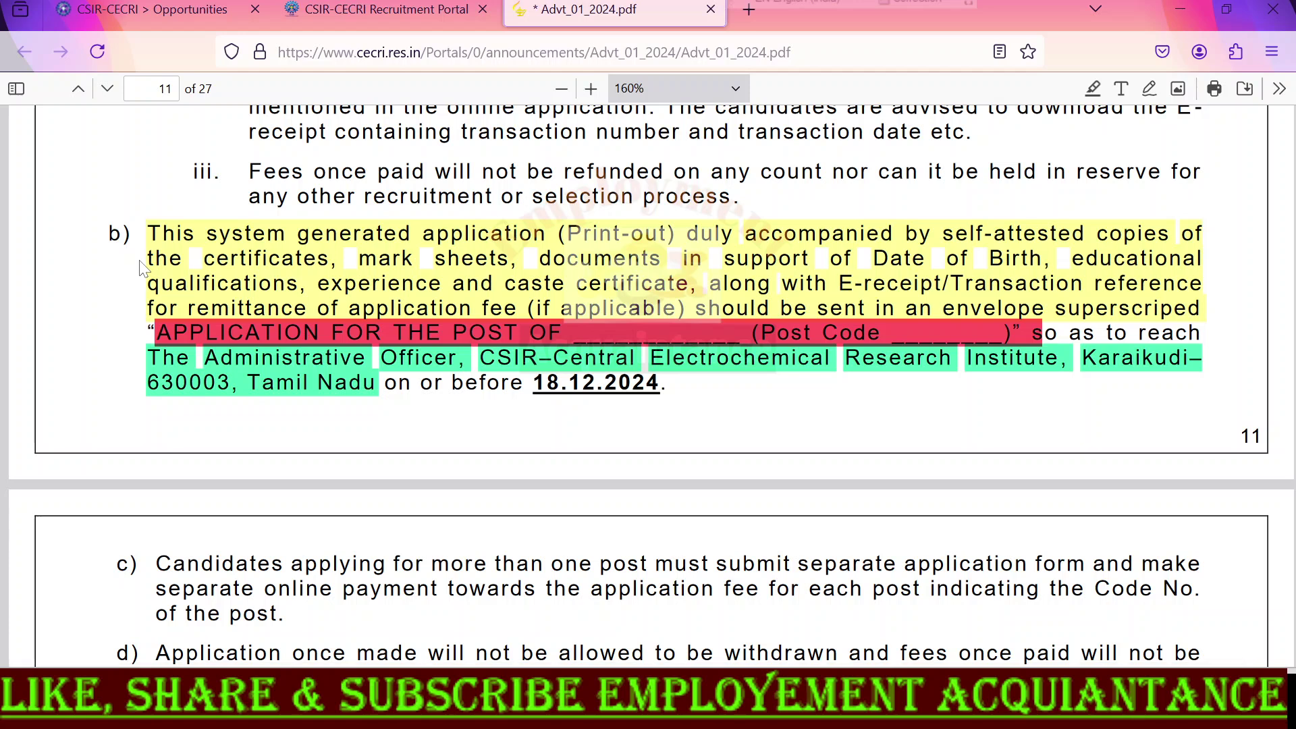
click(143, 265)
click(140, 261)
scroll(649, 385, down, 15)
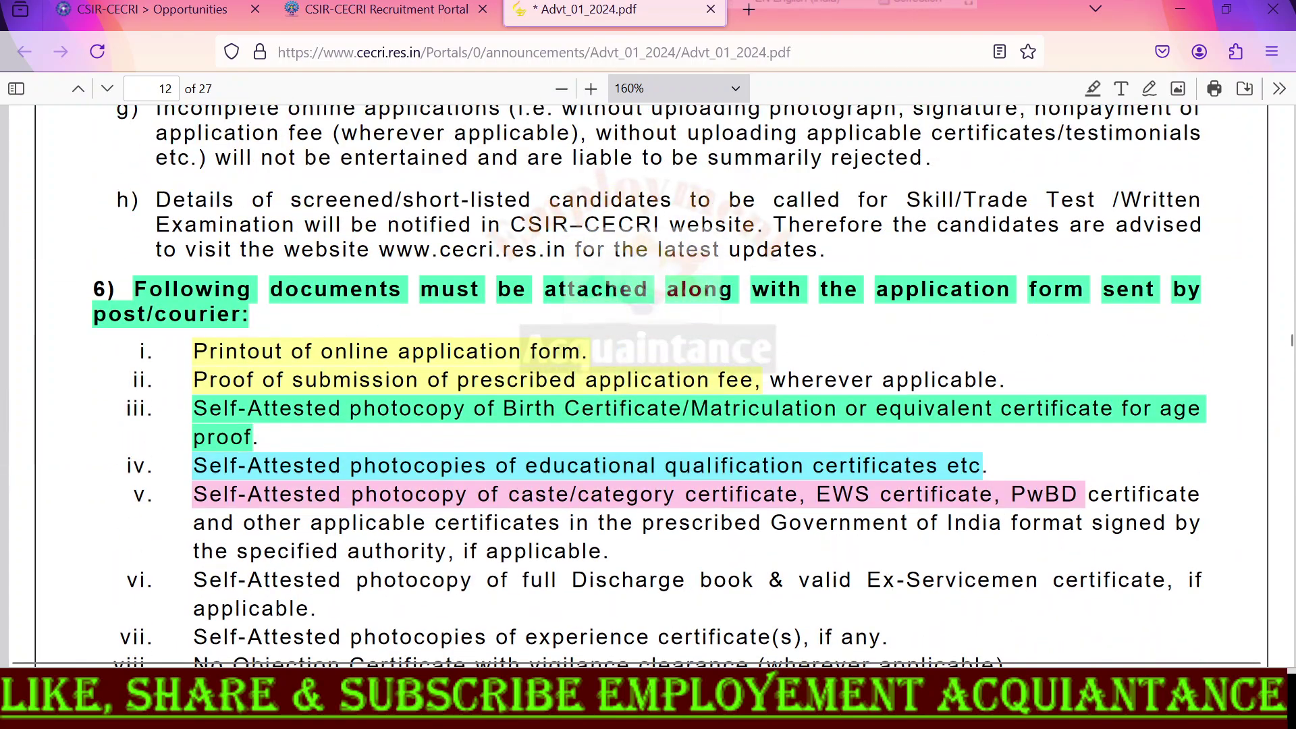
scroll(648, 385, down, 2)
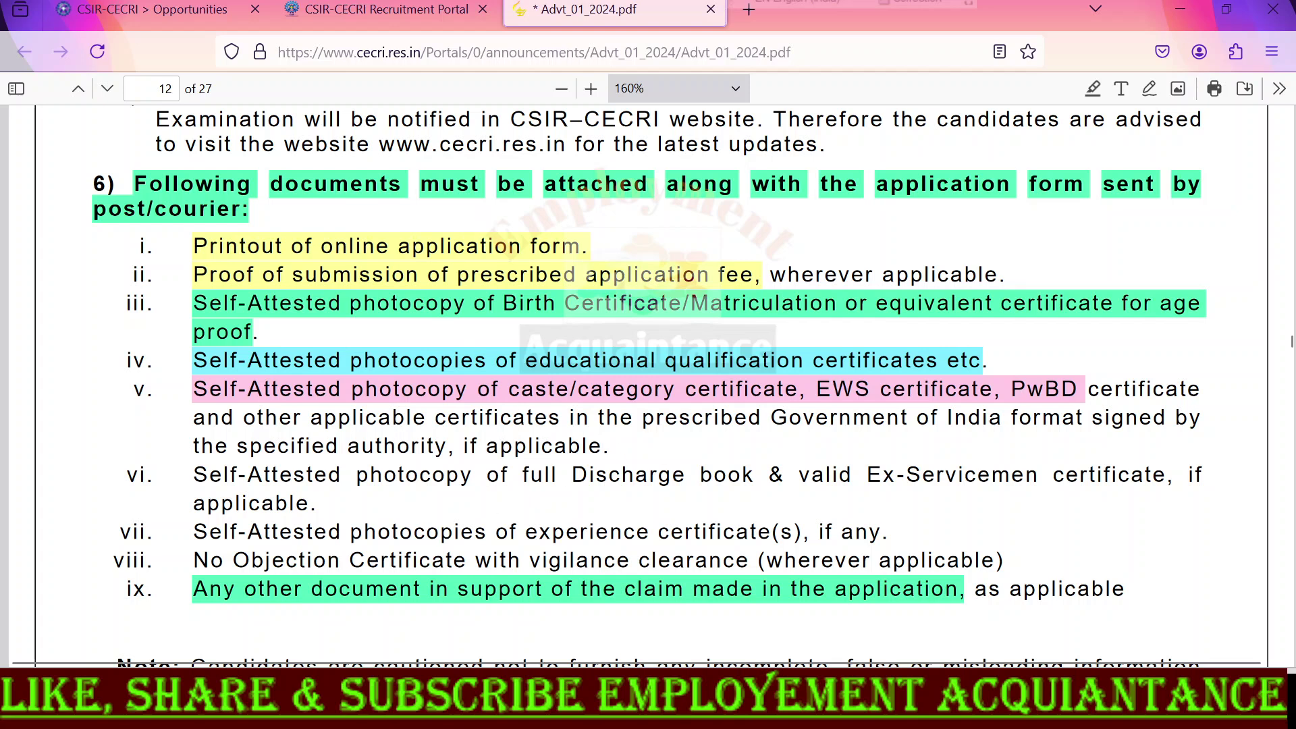
scroll(648, 388, down, 2)
scroll(648, 388, down, 2)
scroll(648, 388, up, 4)
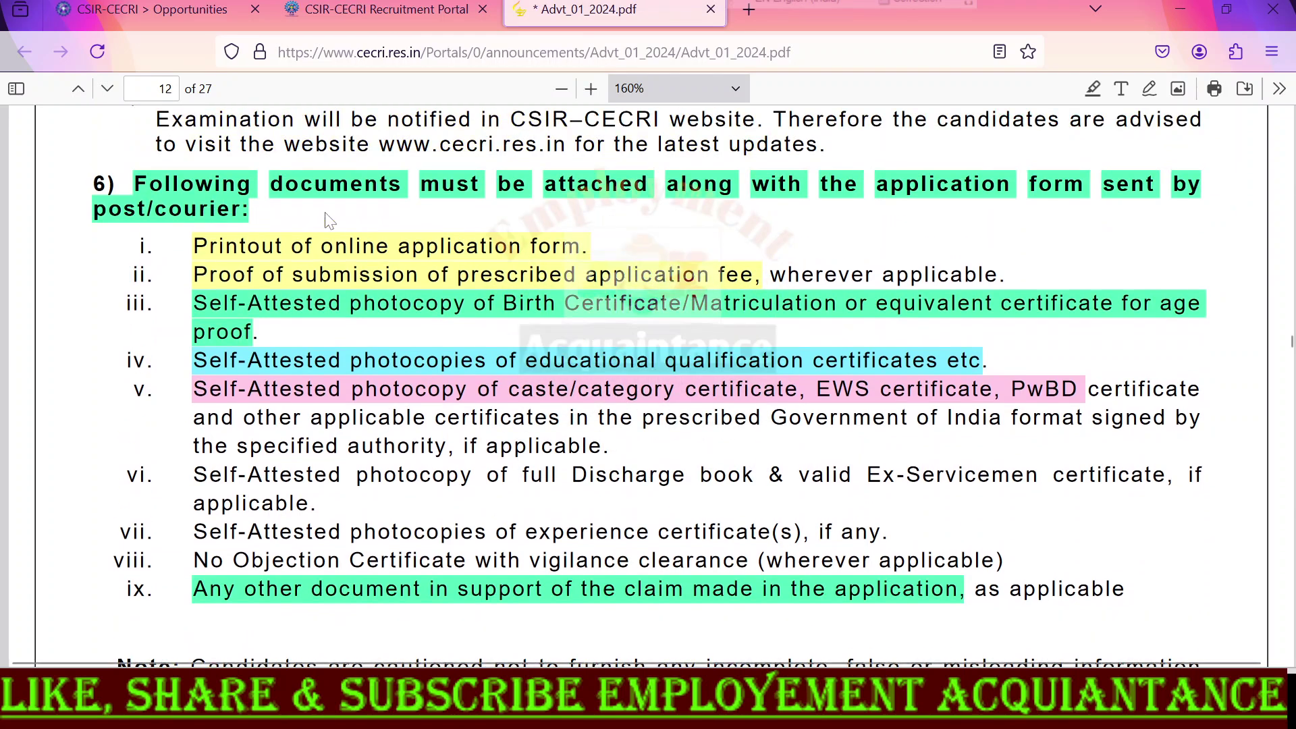
Return to the Technicians recruitment portal and open the new registration form
click(383, 7)
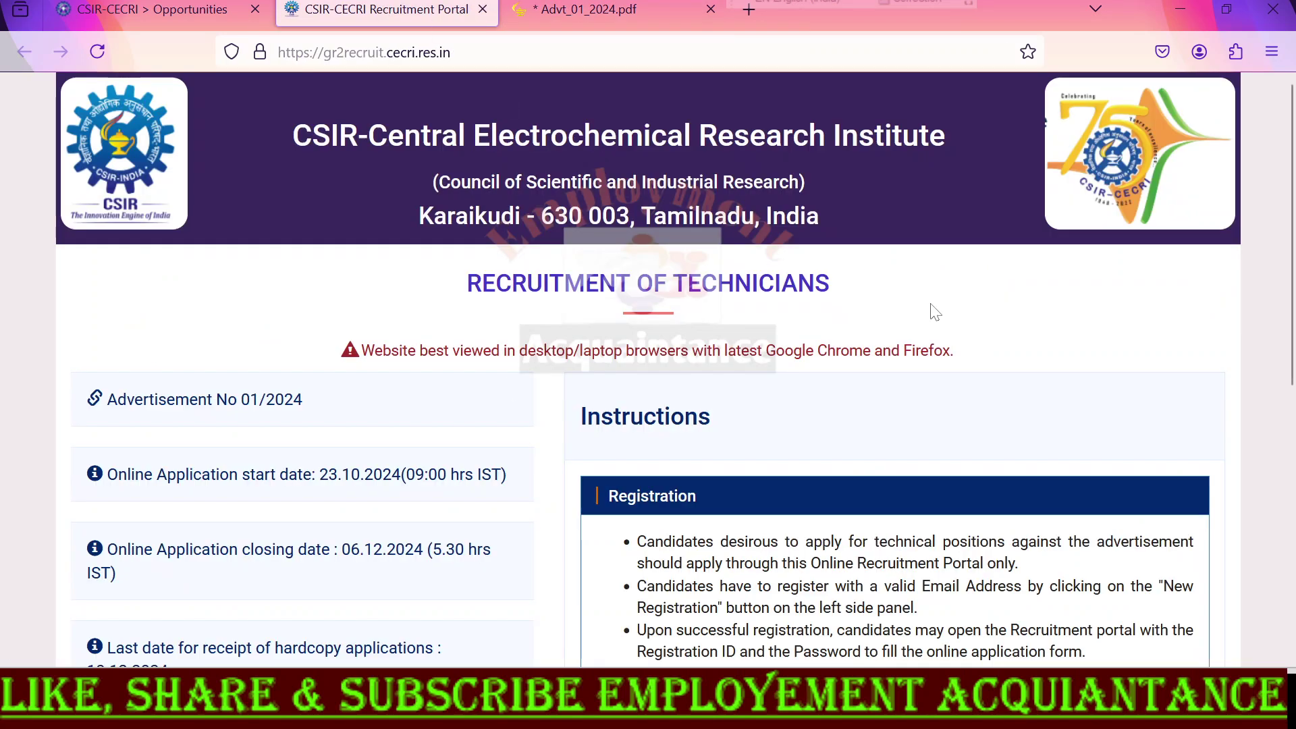
drag(290, 135, 852, 240)
click(388, 280)
scroll(443, 364, down, 5)
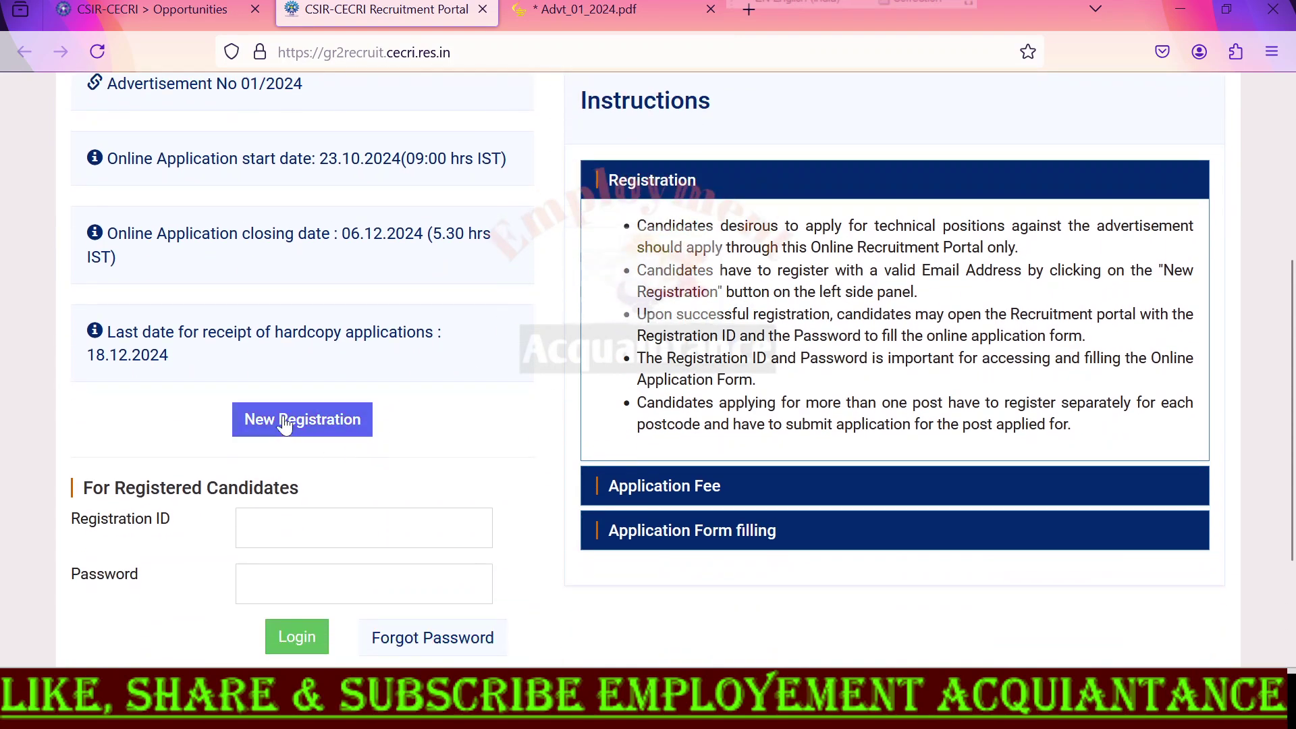
scroll(327, 433, down, 3)
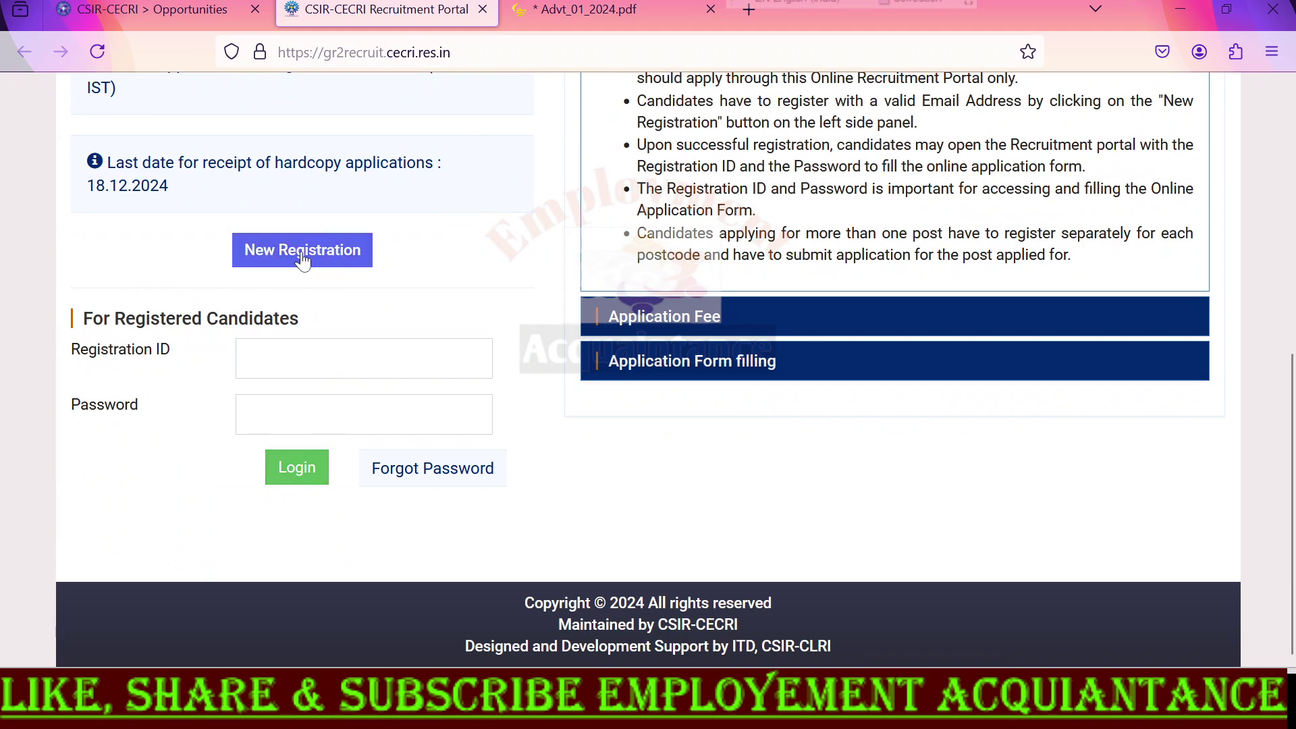
click(288, 257)
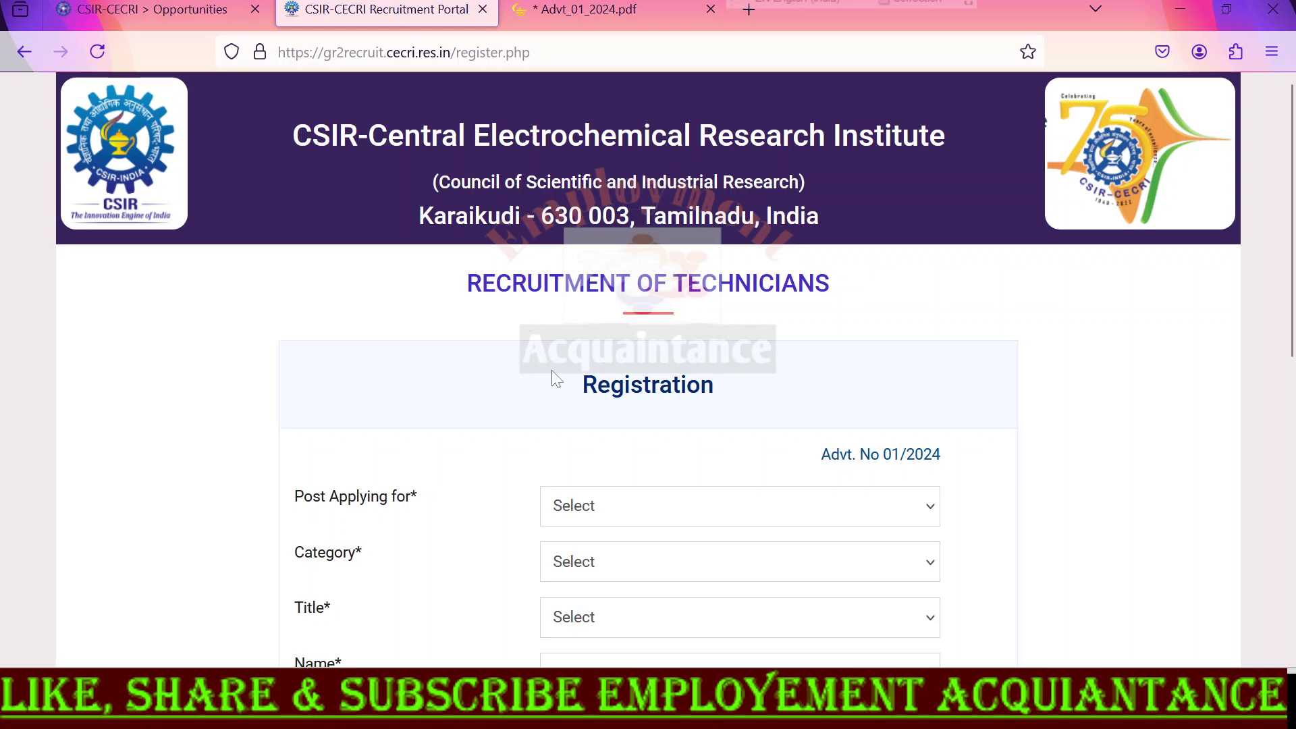
Examine the technician post codes offered for the post being applied for in the registration form
drag(582, 389, 753, 408)
scroll(412, 344, down, 3)
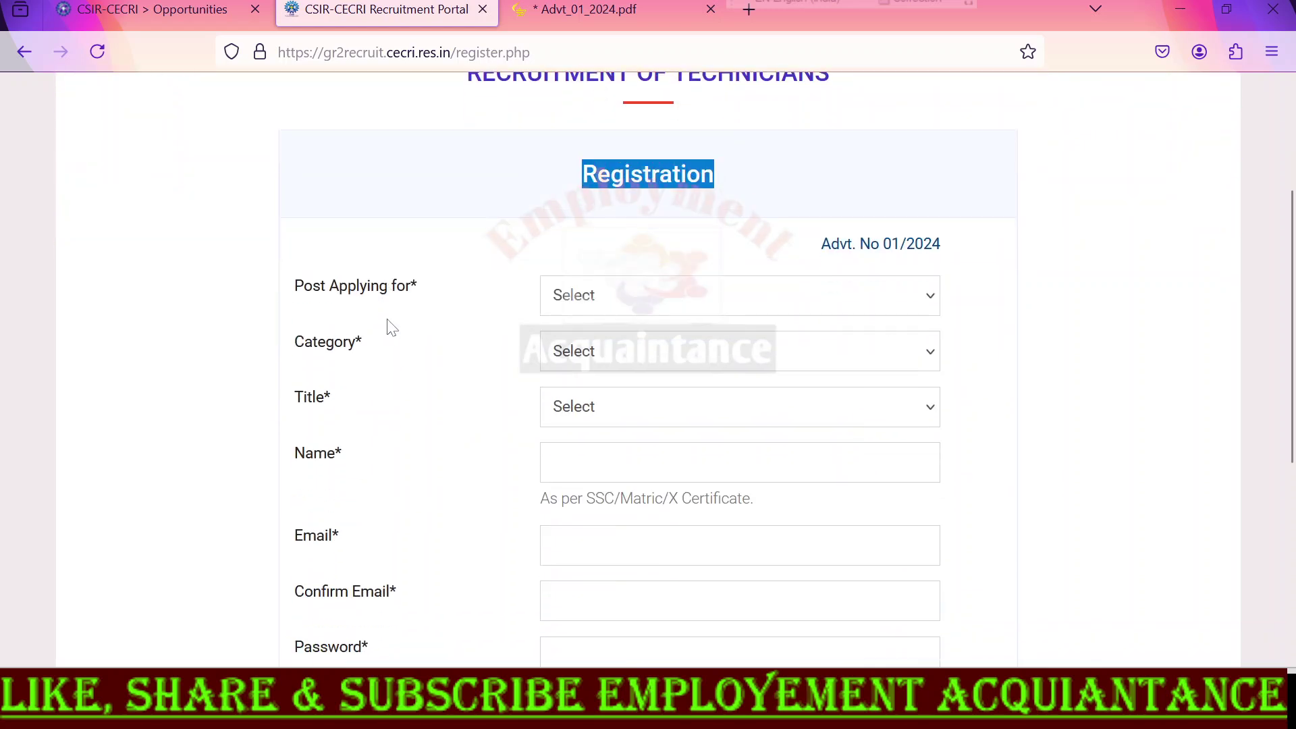
drag(294, 283, 458, 309)
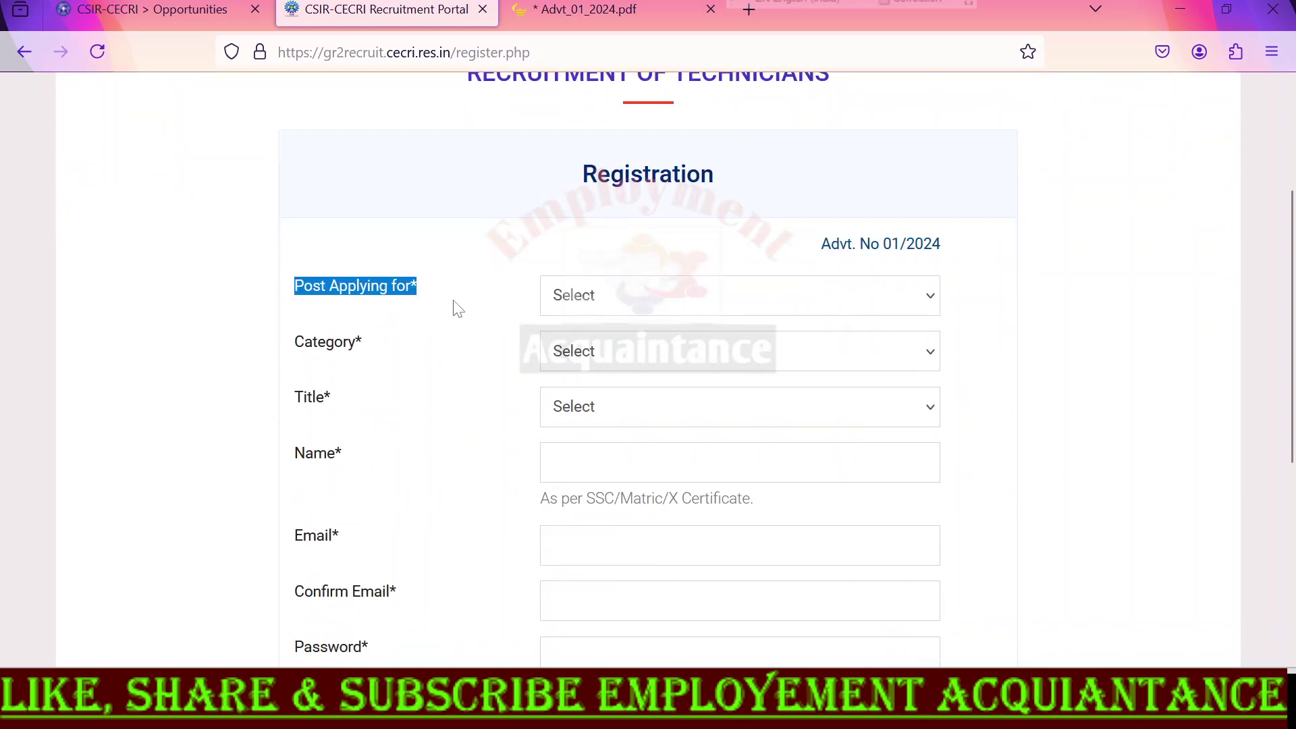
click(603, 295)
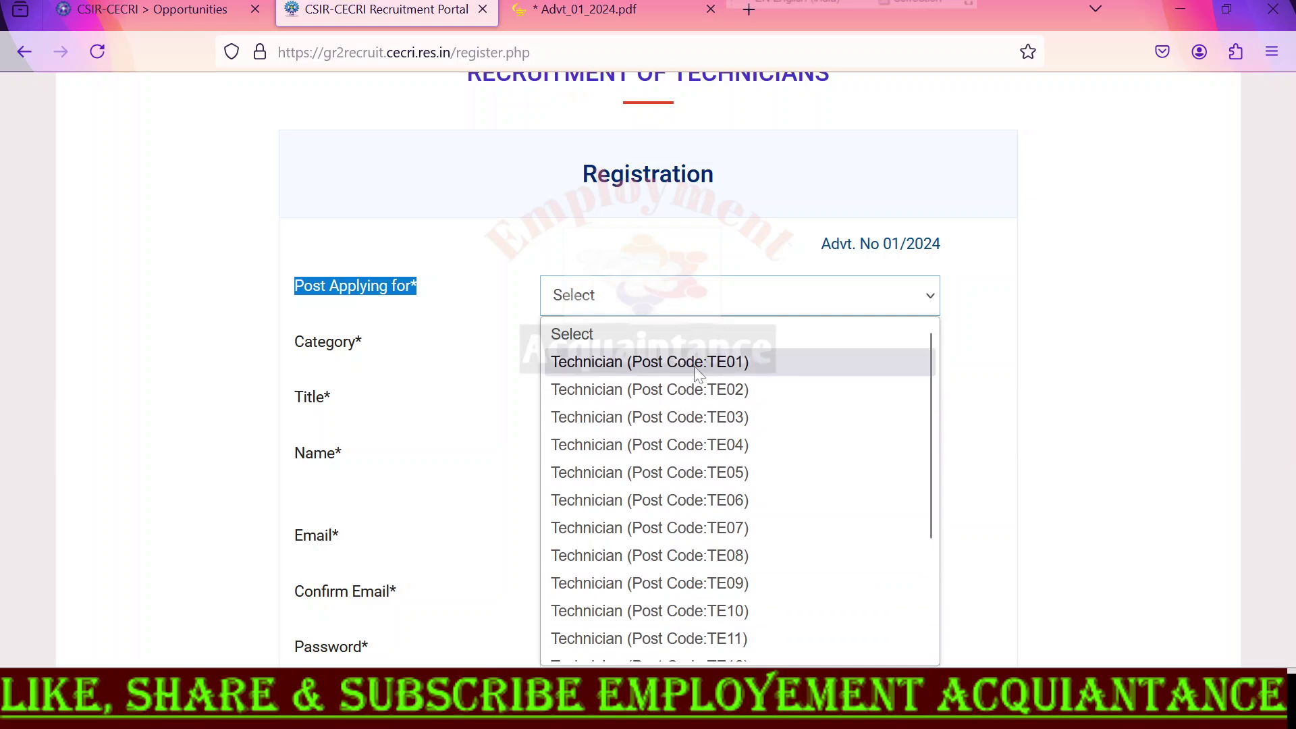
scroll(675, 364, down, 3)
scroll(706, 439, up, 3)
scroll(712, 461, down, 3)
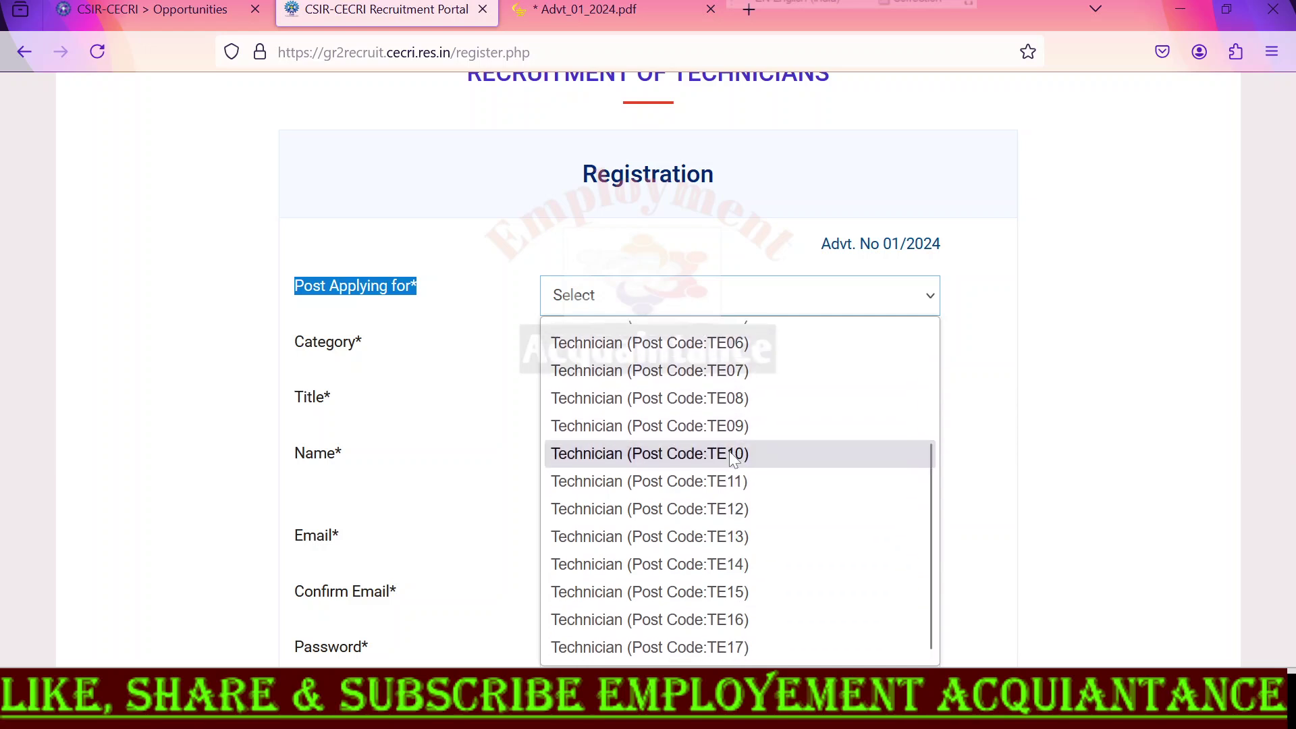
click(254, 298)
Set the category to General and the title to Mr in the registration form
click(642, 364)
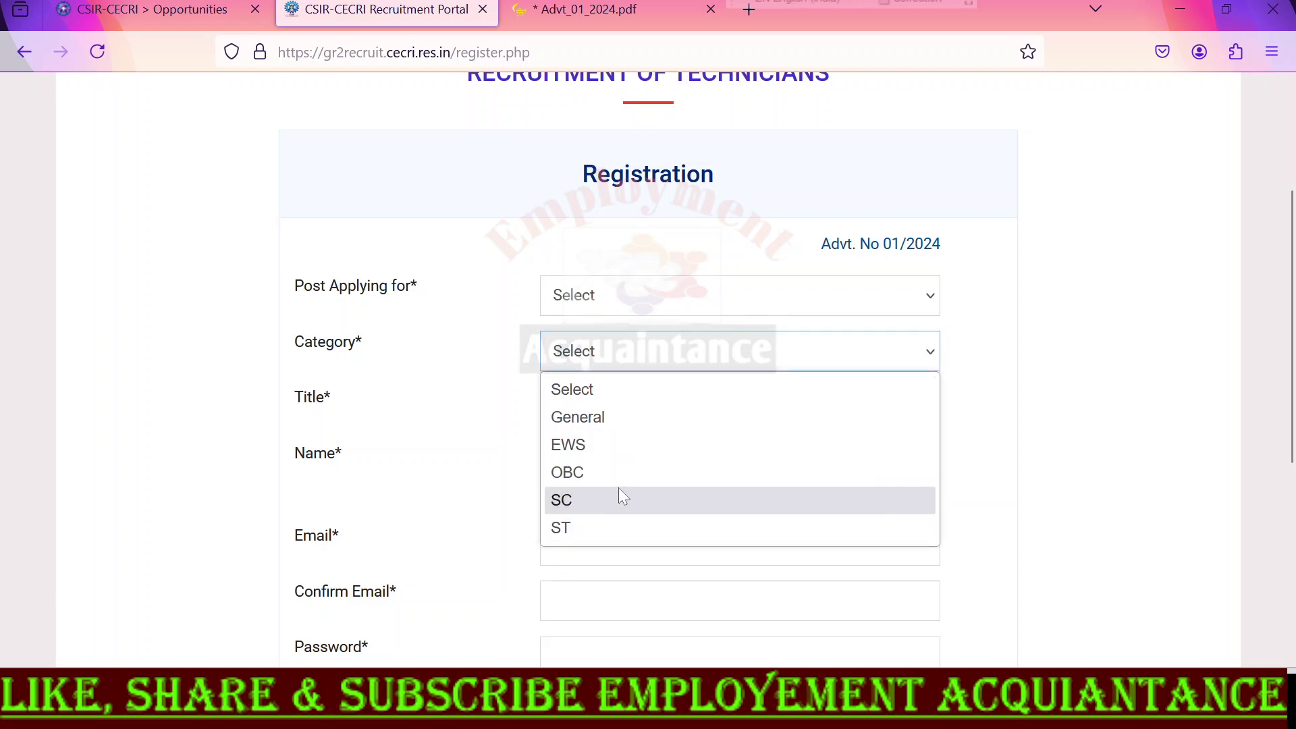
click(630, 417)
click(633, 409)
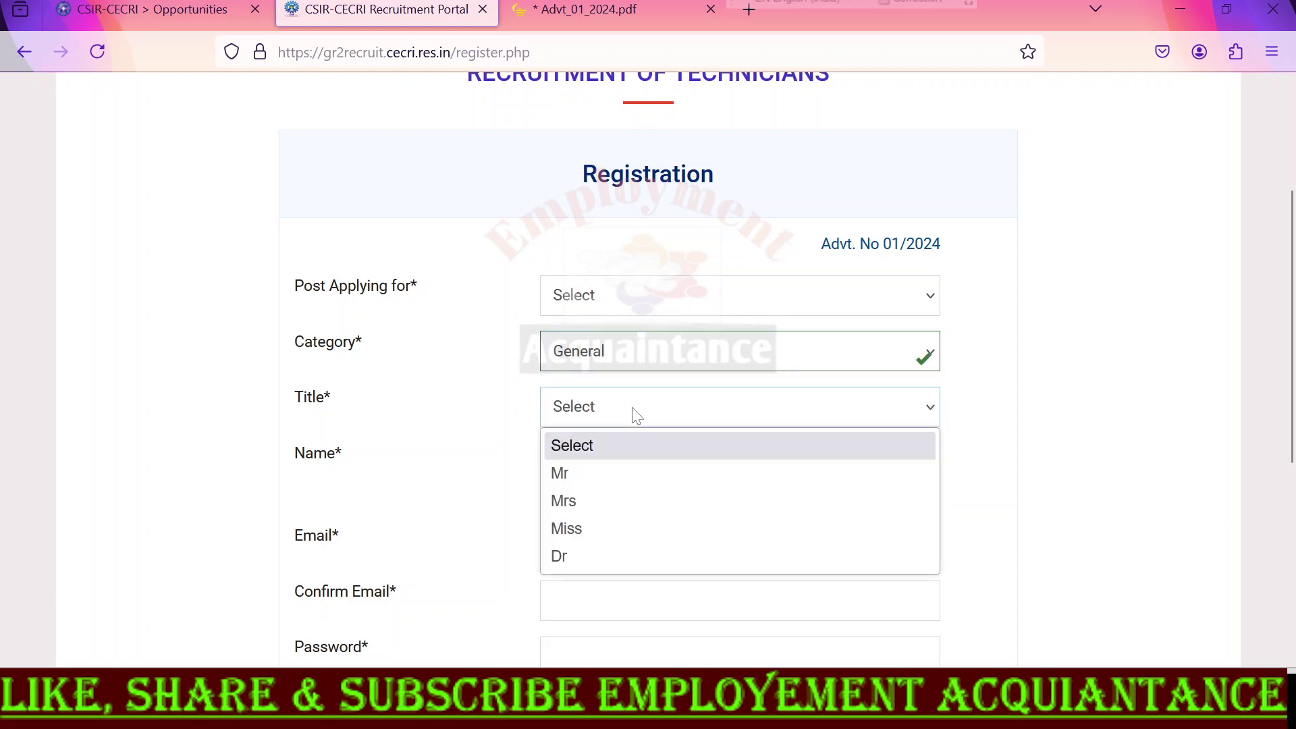
click(604, 473)
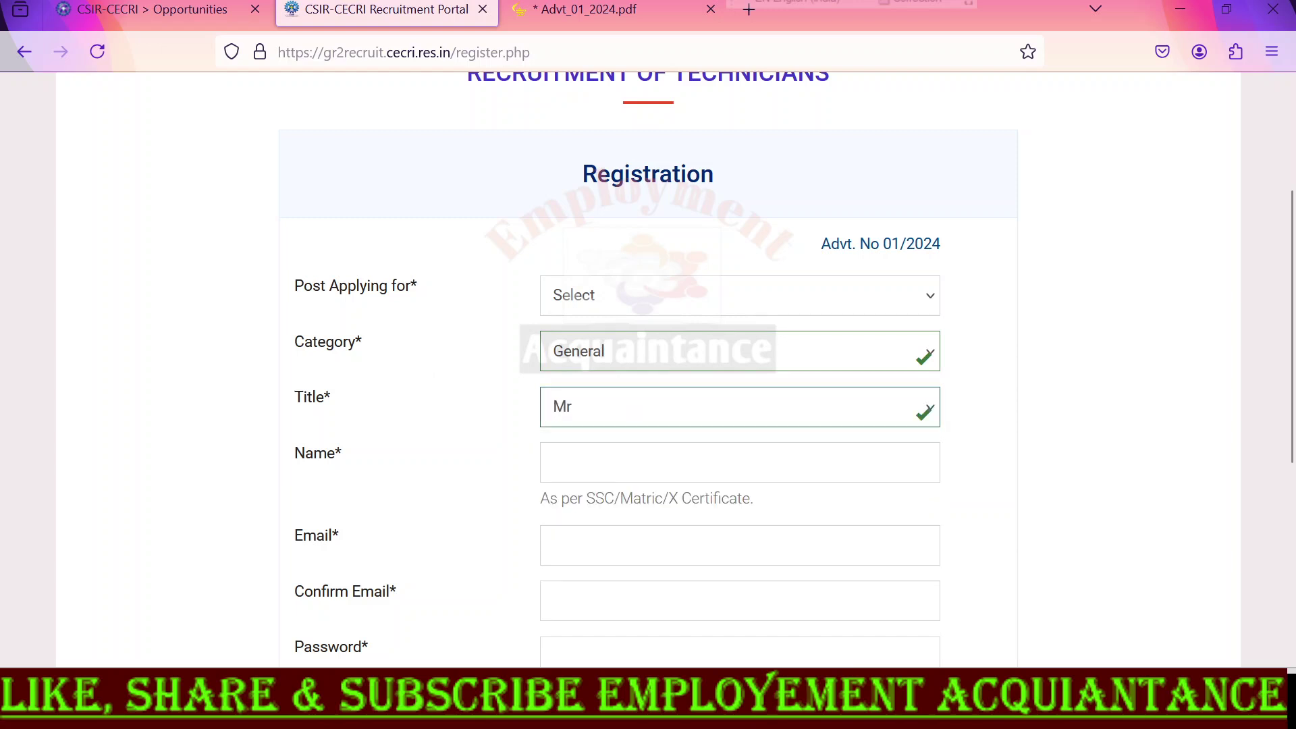
Check the email and password fields and the password rules of the registration form, and submit the registration
scroll(442, 459, down, 2)
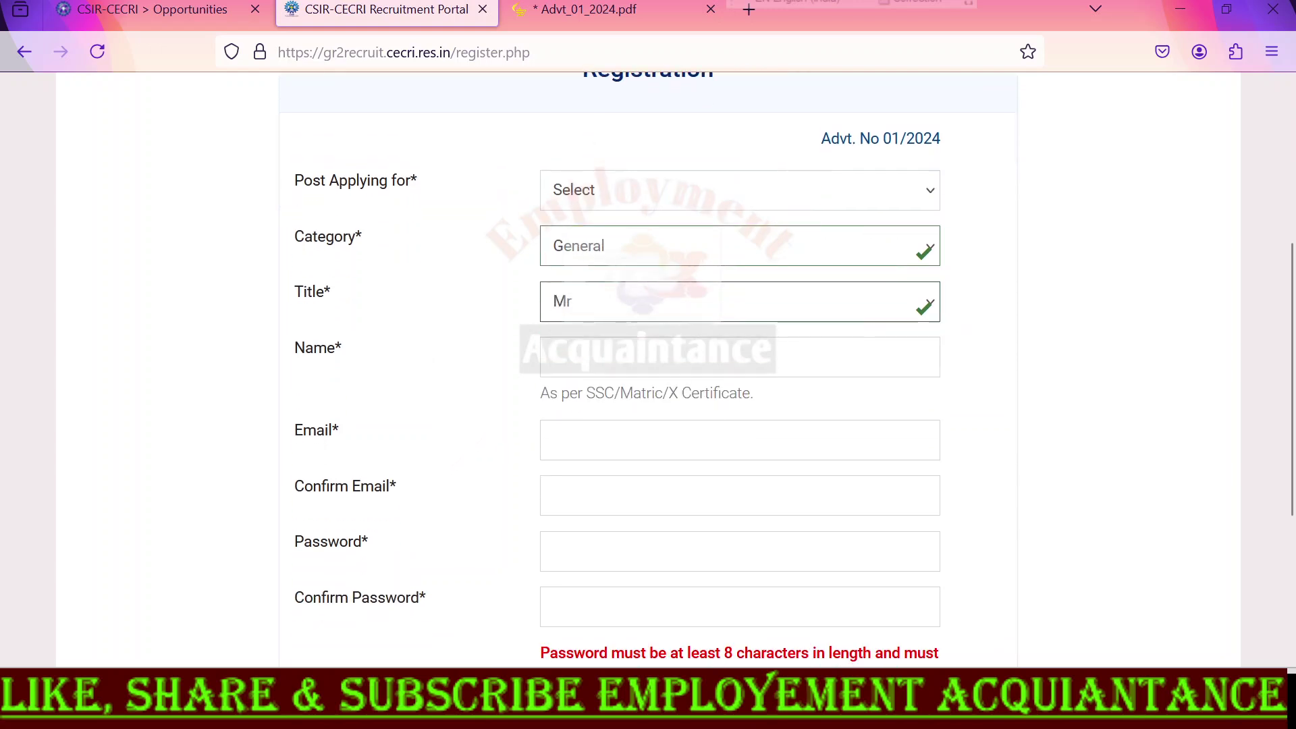
triple_click(308, 439)
drag(298, 491, 478, 492)
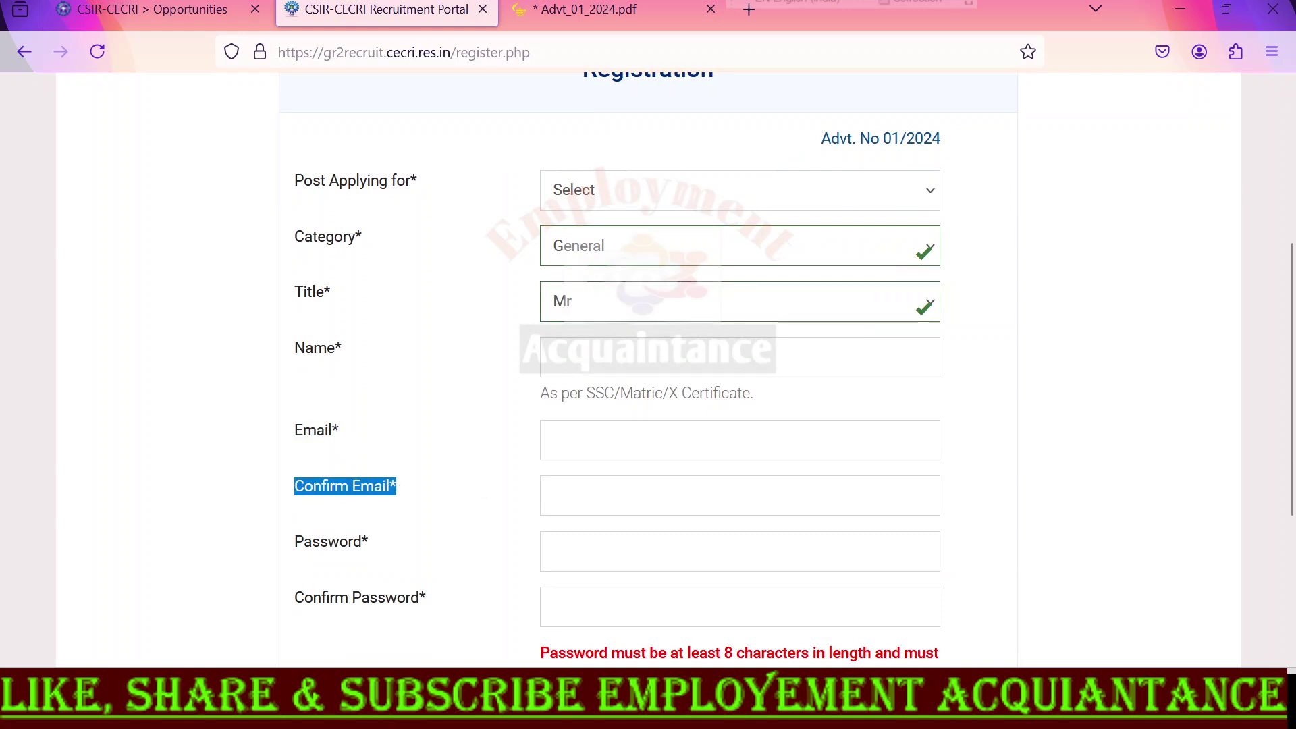
drag(304, 542, 414, 549)
scroll(464, 544, down, 1)
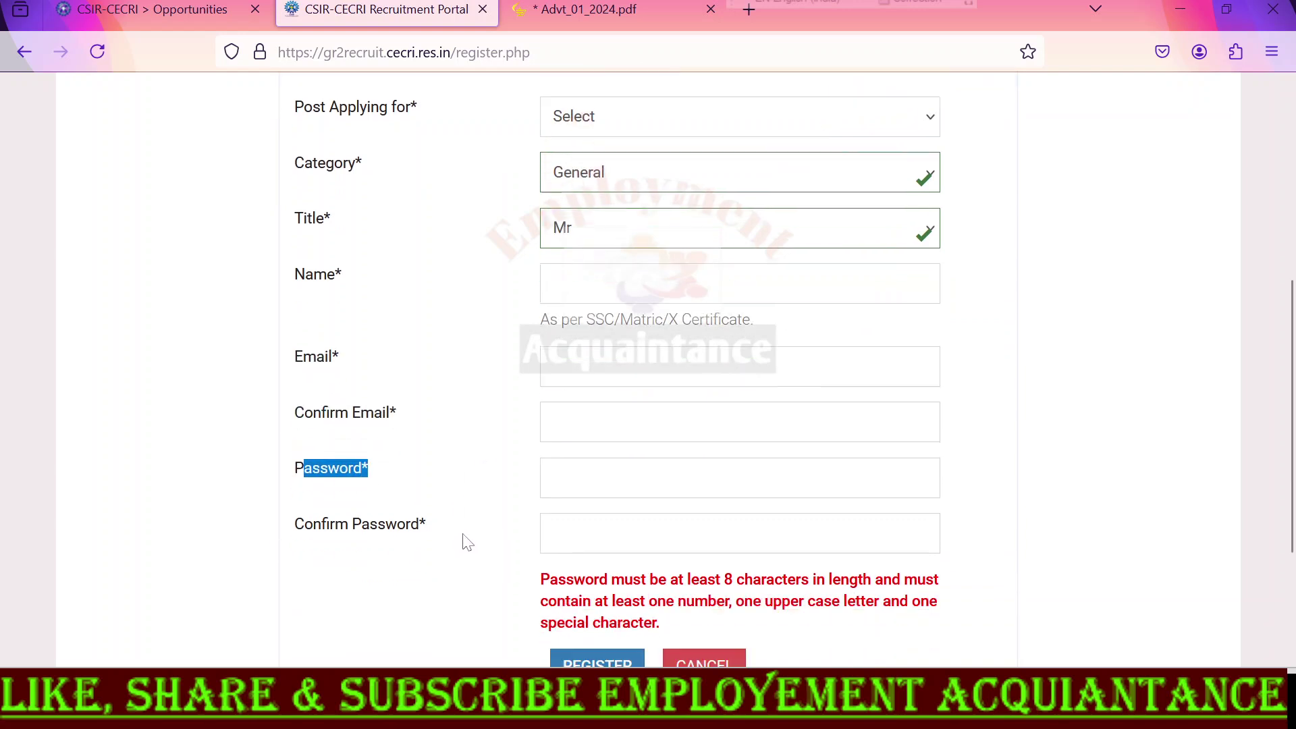
scroll(465, 543, down, 2)
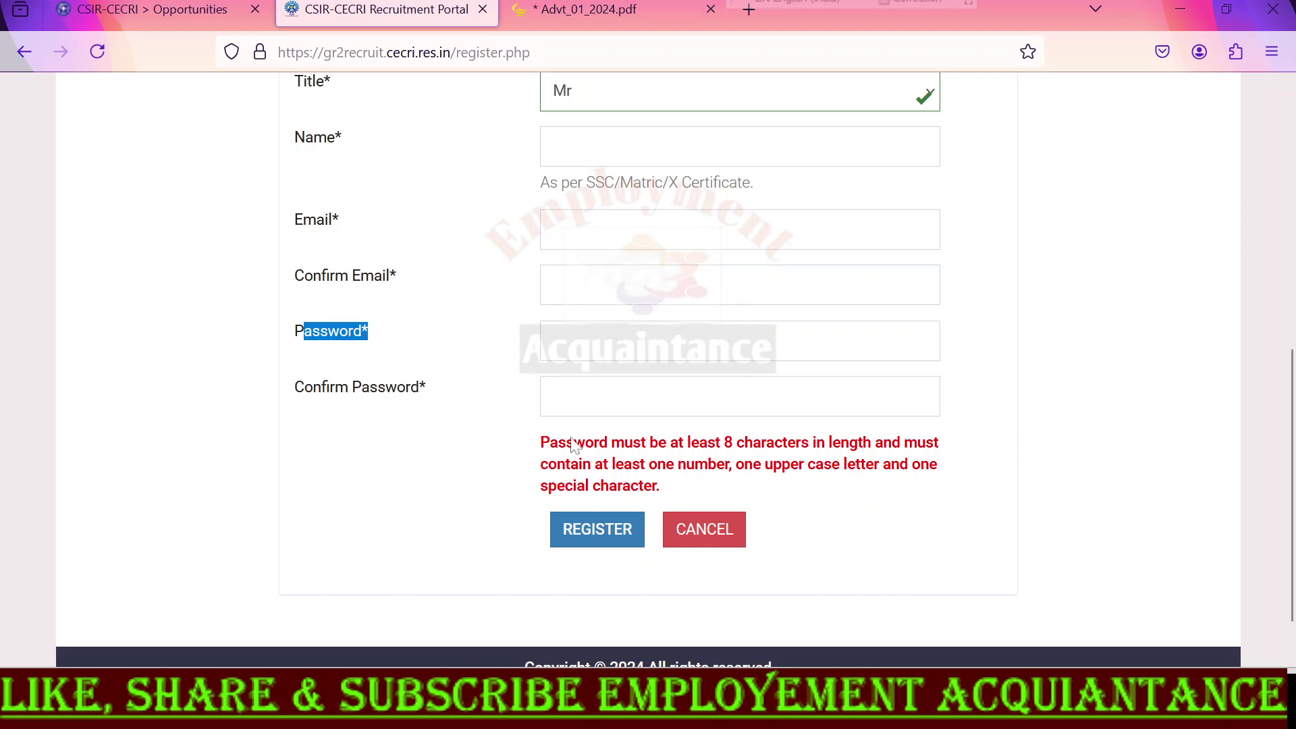
click(587, 533)
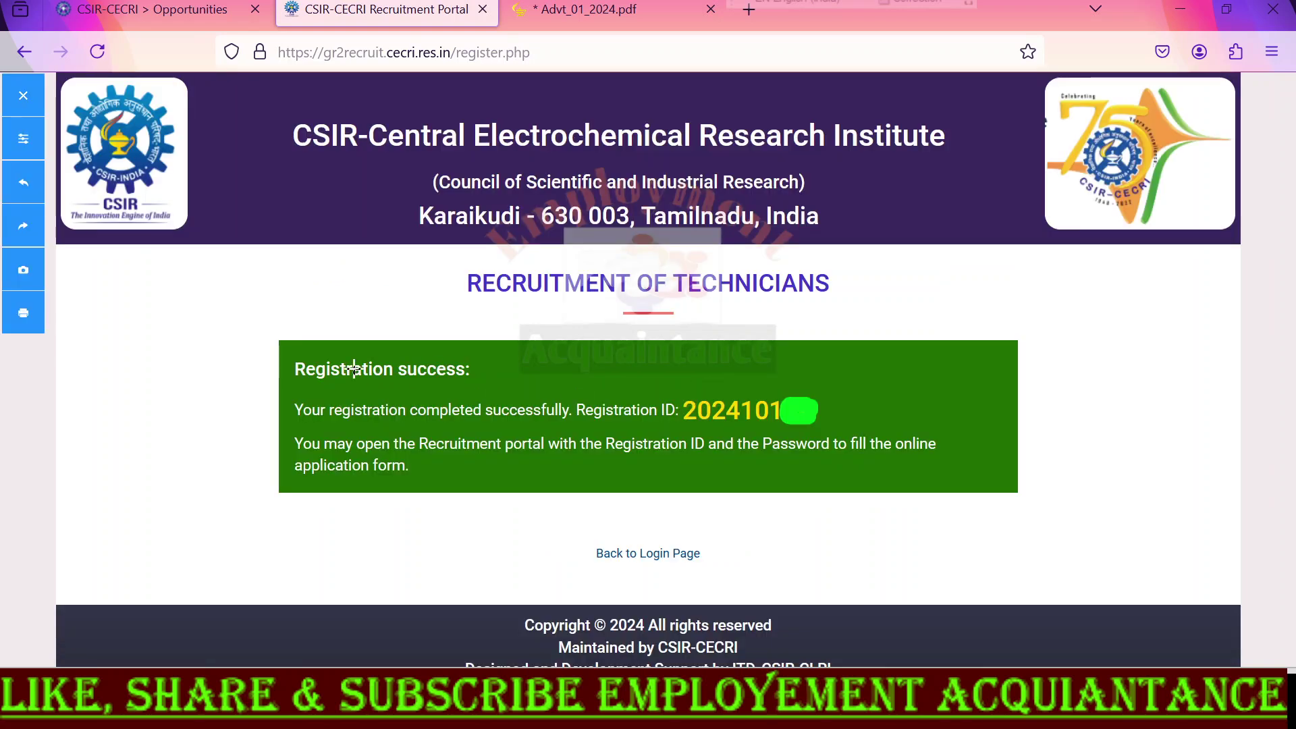
Mark the success heading, registration ID, login instructions and link back to the login page with green freehand strokes
mouse_move(327, 346)
mouse_down()
mouse_move(284, 368)
mouse_move(297, 398)
mouse_move(479, 401)
mouse_move(462, 349)
mouse_move(328, 343)
mouse_up()
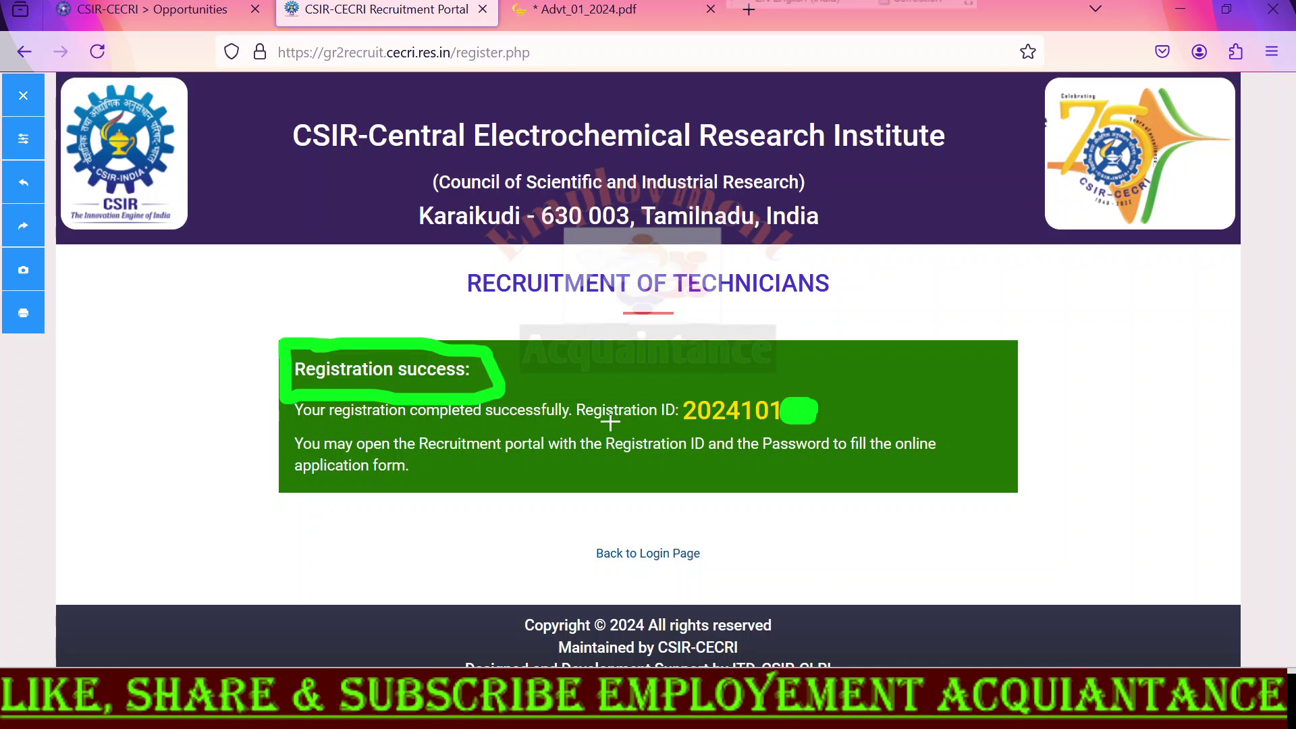
drag(797, 376, 878, 330)
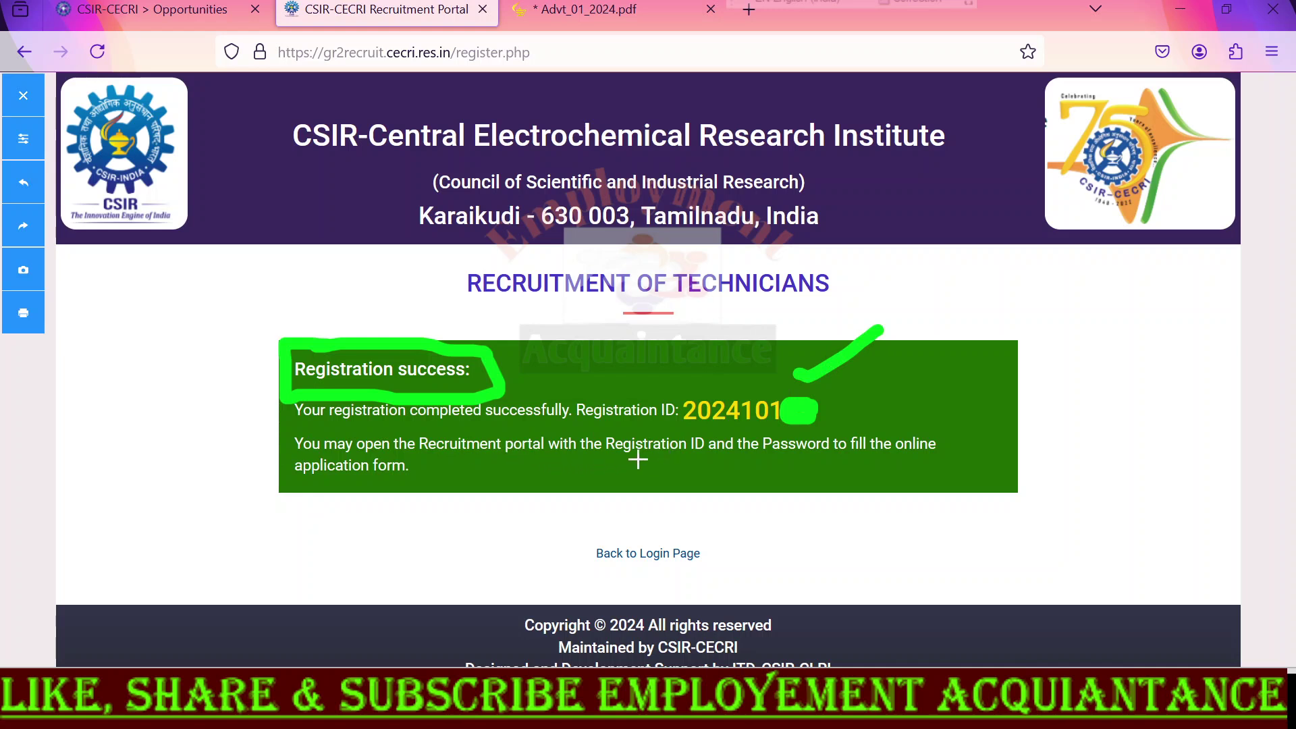
drag(599, 462, 888, 453)
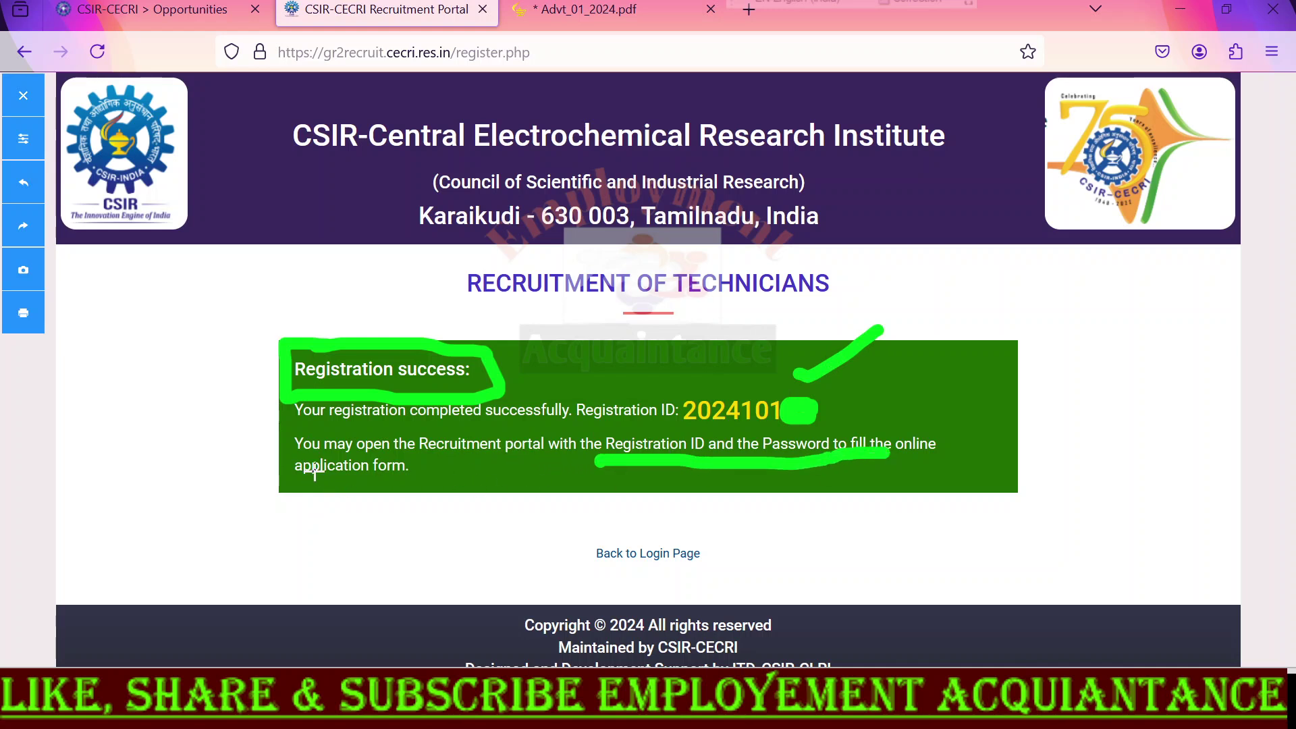
drag(303, 472, 445, 481)
mouse_move(695, 521)
mouse_down()
mouse_move(593, 529)
mouse_move(672, 587)
mouse_move(639, 523)
mouse_up()
mouse_move(517, 542)
mouse_down()
mouse_move(567, 585)
mouse_move(697, 495)
mouse_up()
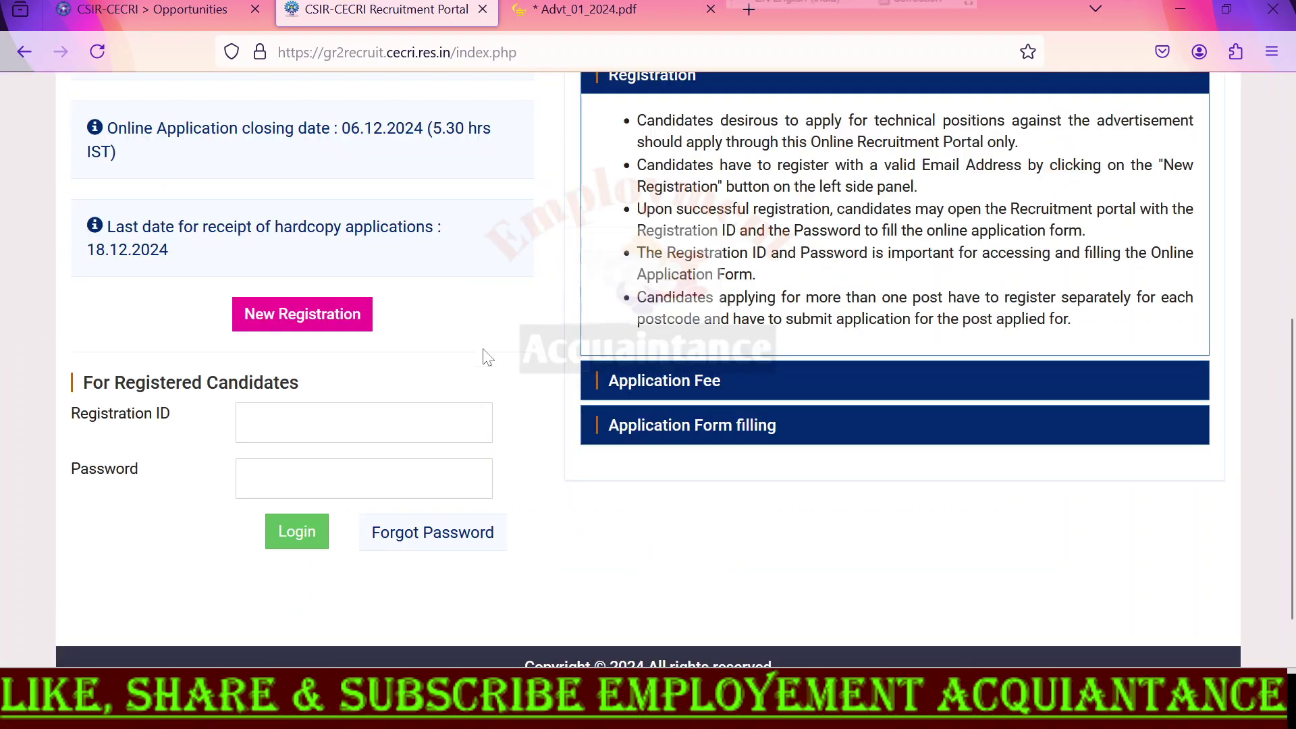
Check the Registration ID and Password fields for registered candidates and log in to the recruitment portal
drag(75, 420, 180, 424)
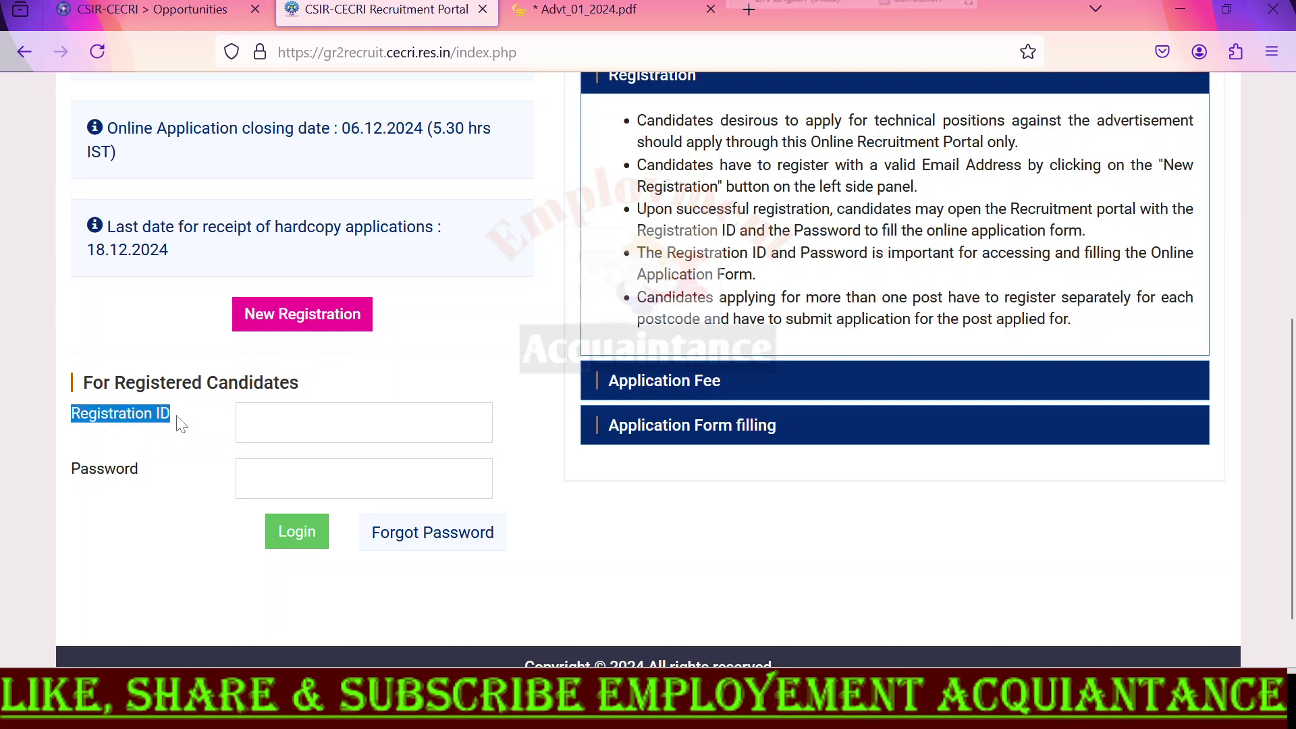
drag(73, 473, 139, 473)
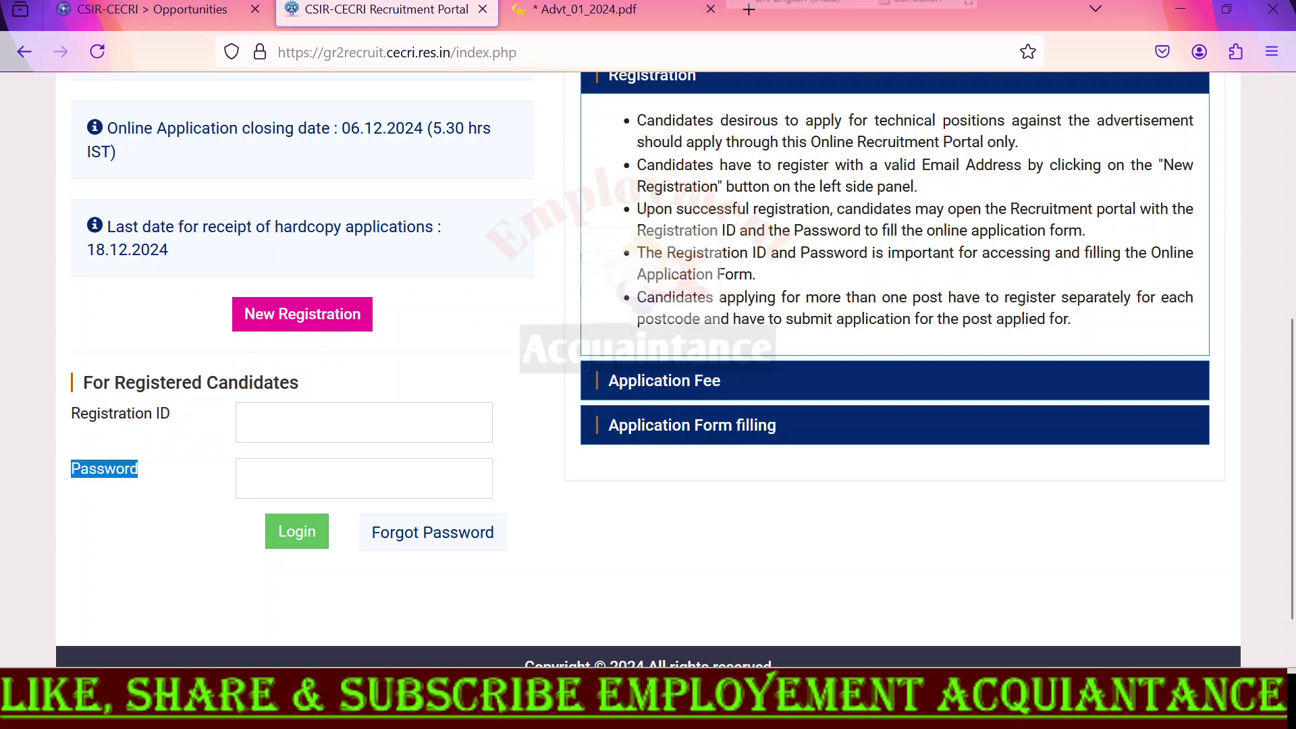
click(298, 533)
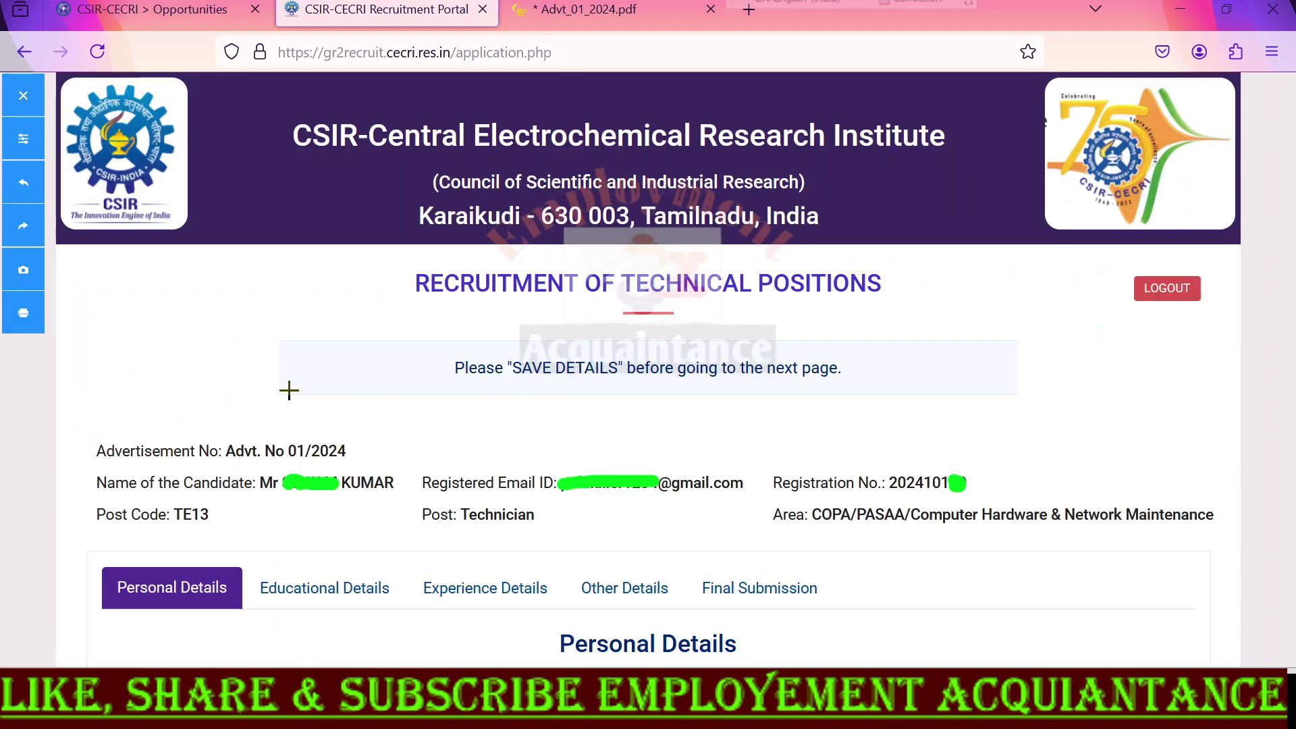
Mark the advertisement, candidate, email, registration, post and area details and the form section headings with green freehand strokes, and clear the marks
drag(157, 407, 306, 361)
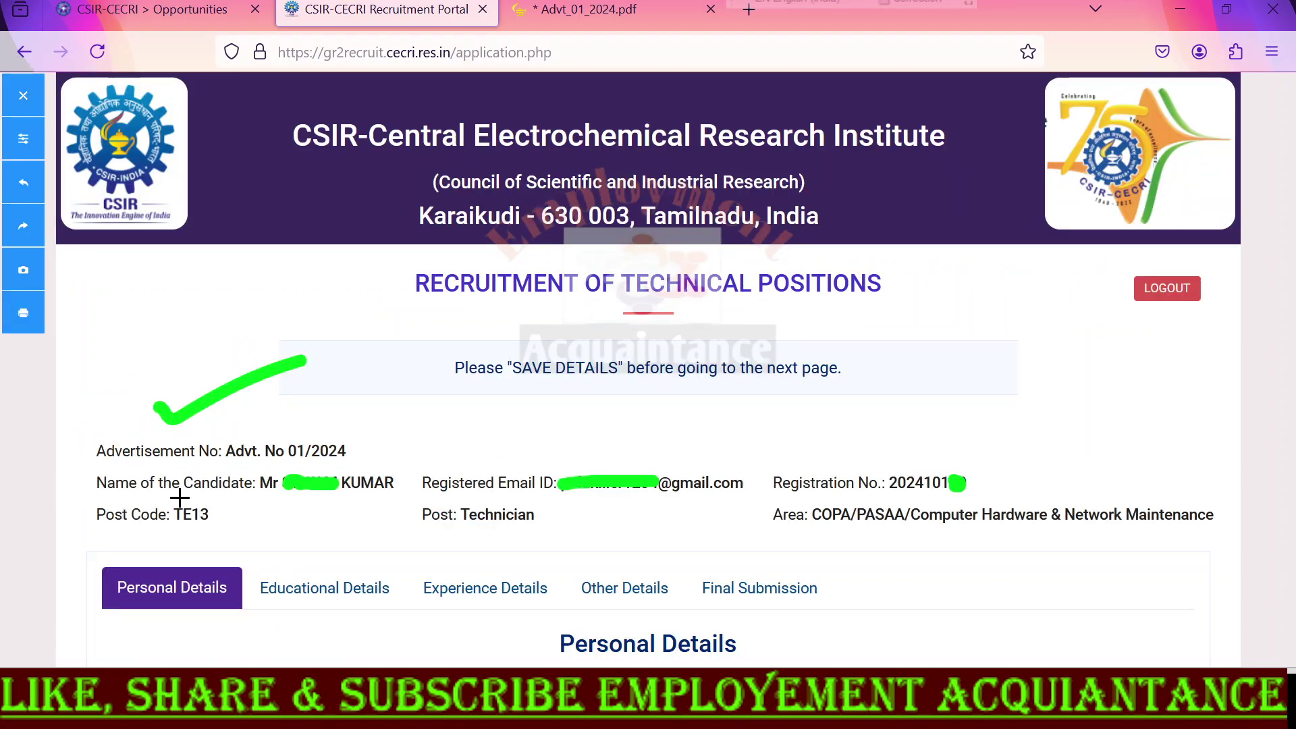
drag(68, 483, 101, 468)
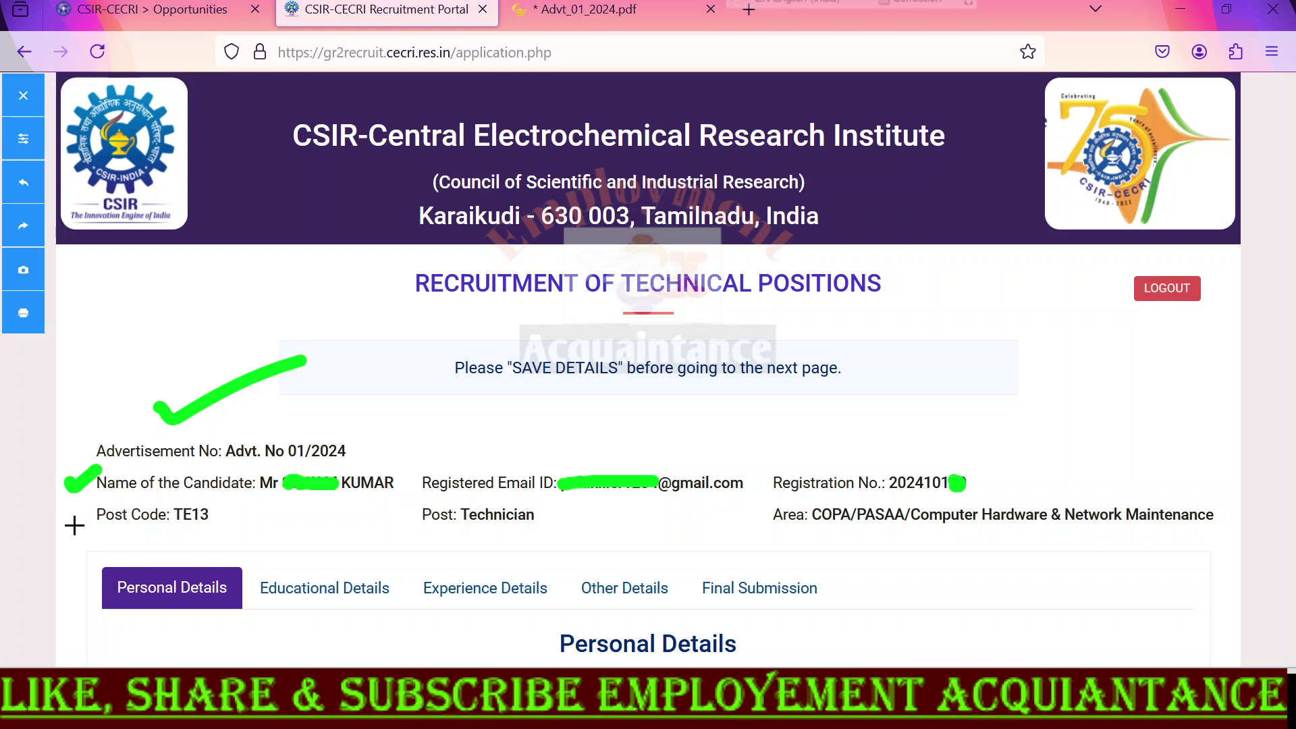
drag(771, 538, 989, 538)
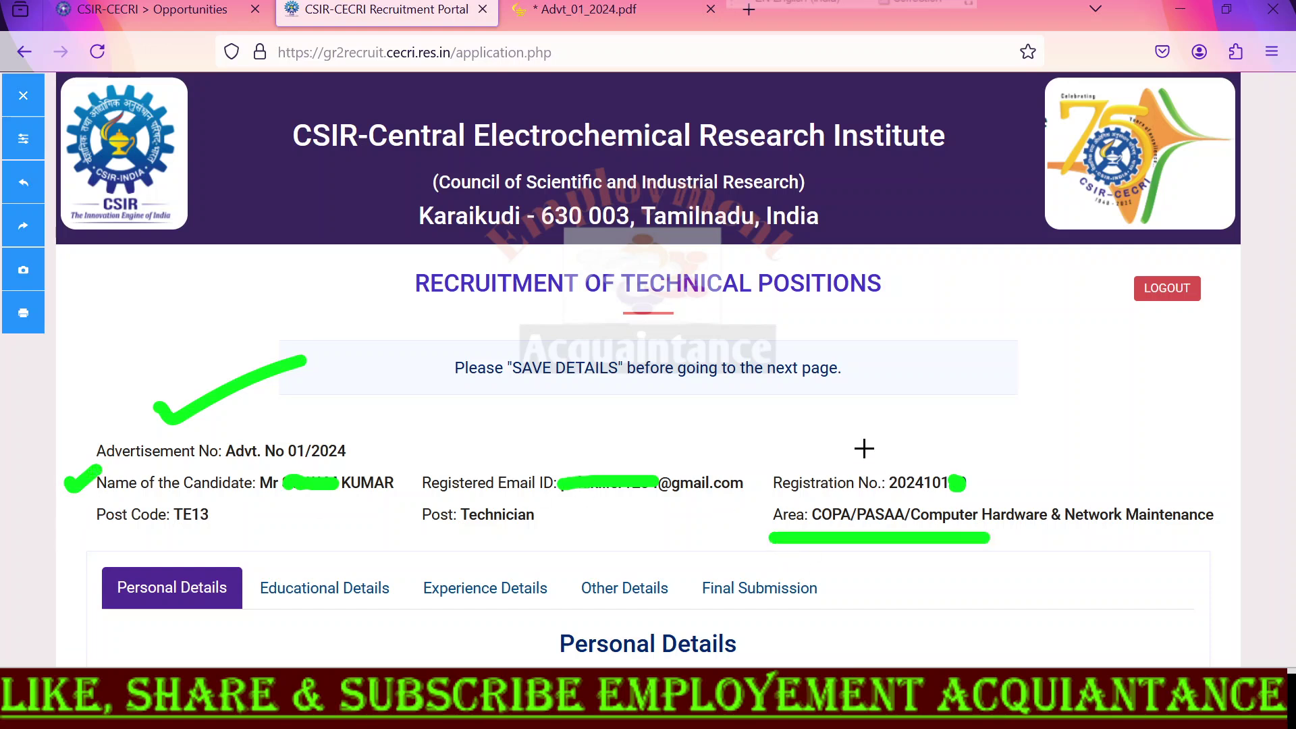
drag(846, 437, 1013, 383)
drag(478, 445, 680, 388)
mouse_move(413, 533)
mouse_down()
mouse_move(481, 534)
mouse_move(530, 503)
mouse_move(378, 543)
mouse_move(442, 536)
mouse_up()
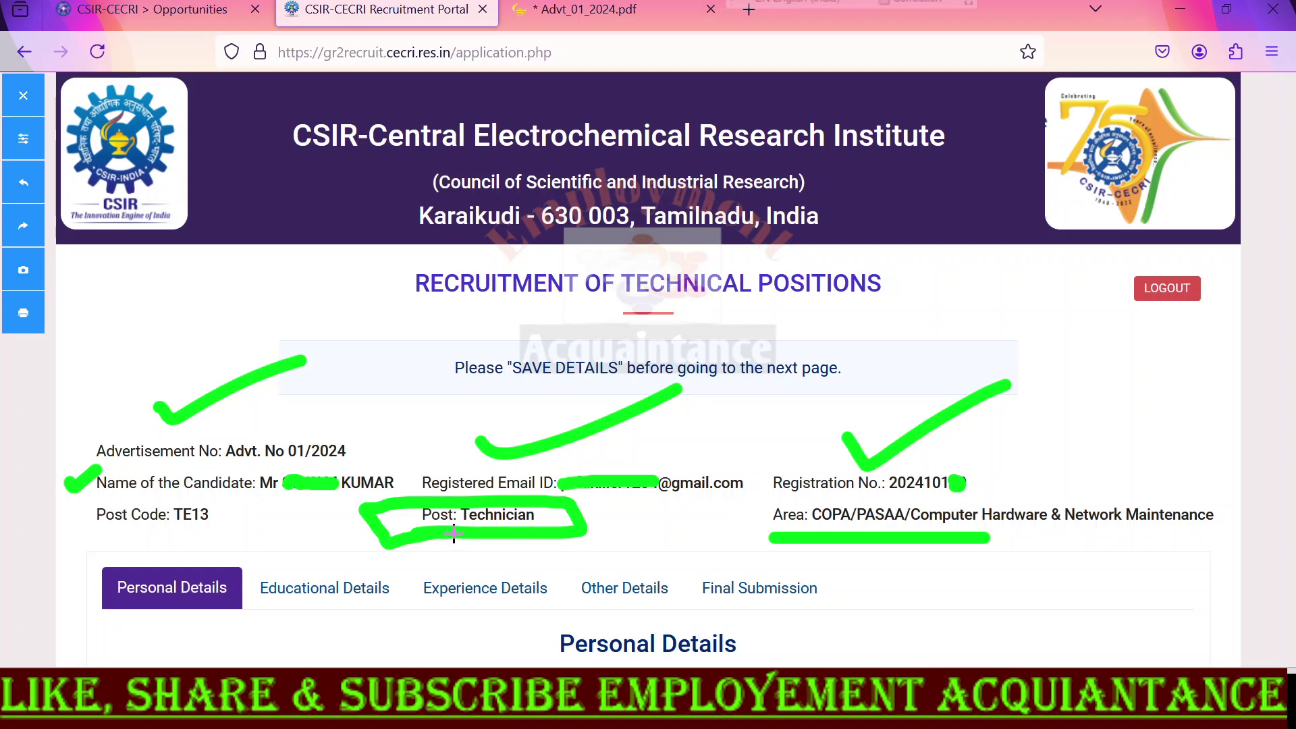
mouse_move(84, 530)
mouse_down()
mouse_move(202, 546)
mouse_move(81, 515)
mouse_move(60, 525)
mouse_up()
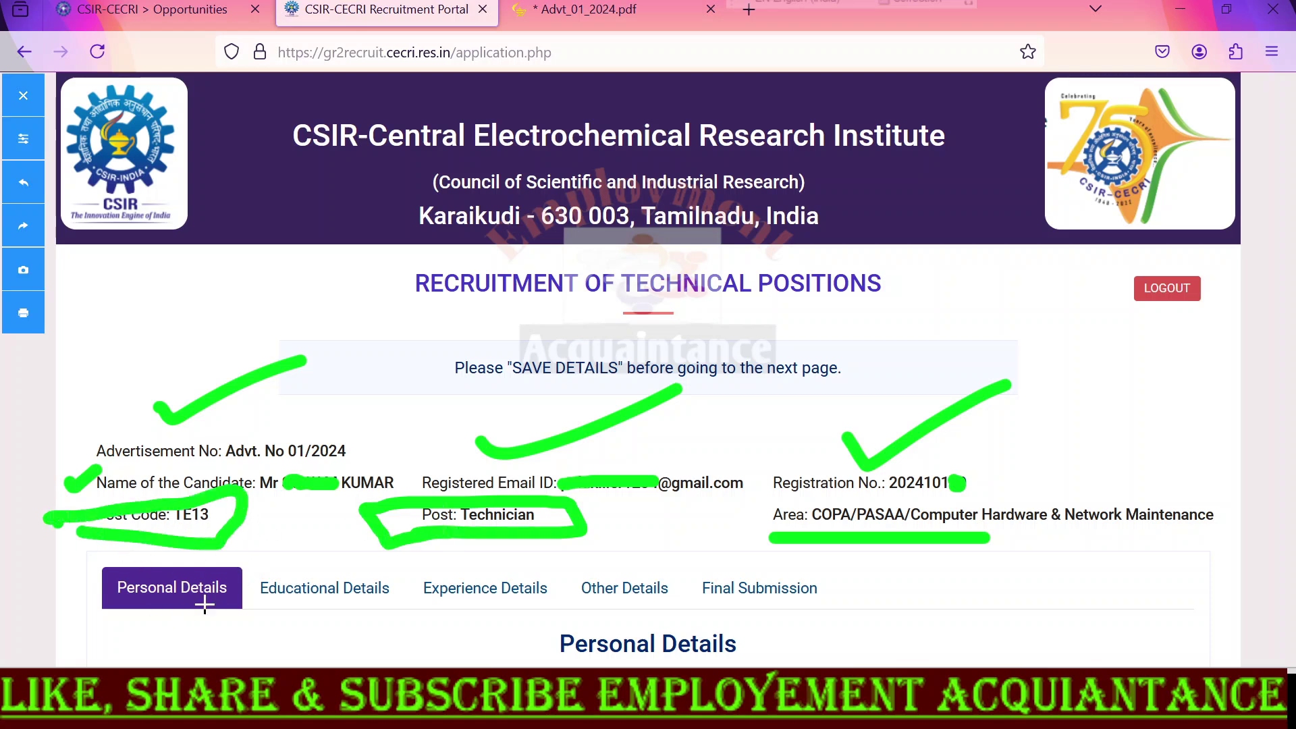
mouse_move(824, 564)
mouse_down()
mouse_move(88, 559)
mouse_move(226, 617)
mouse_move(854, 605)
mouse_move(817, 560)
mouse_up()
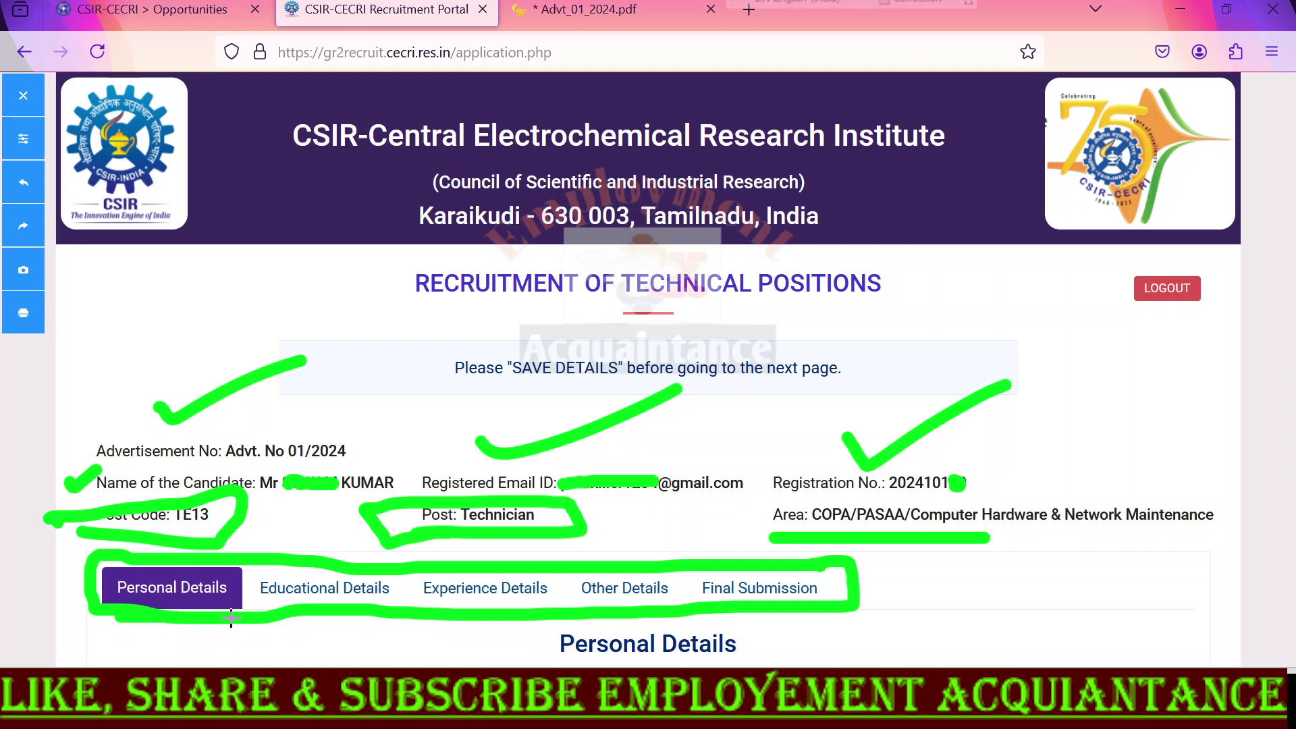
key(Escape)
Try both Father's/Husband's Name options in the Personal Details and set the selection to Father's Name
scroll(1047, 324, down, 8)
scroll(371, 353, up, 2)
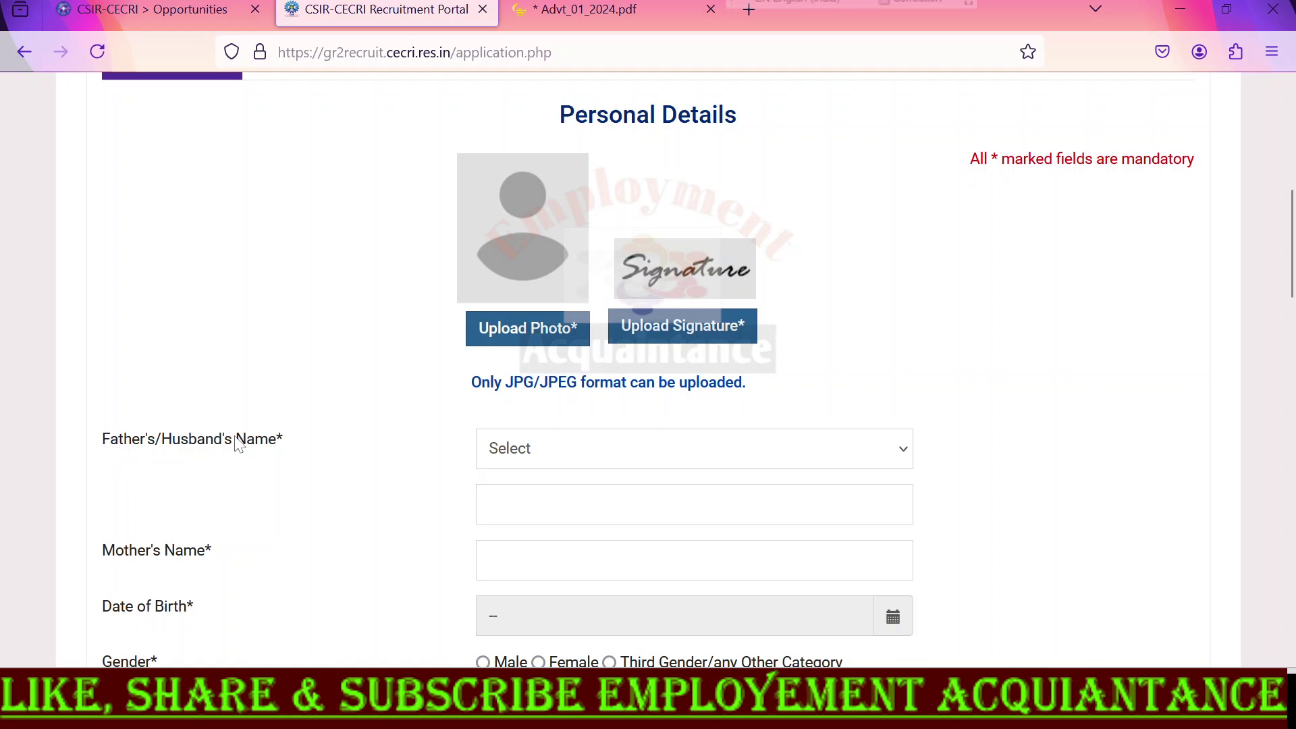
click(498, 447)
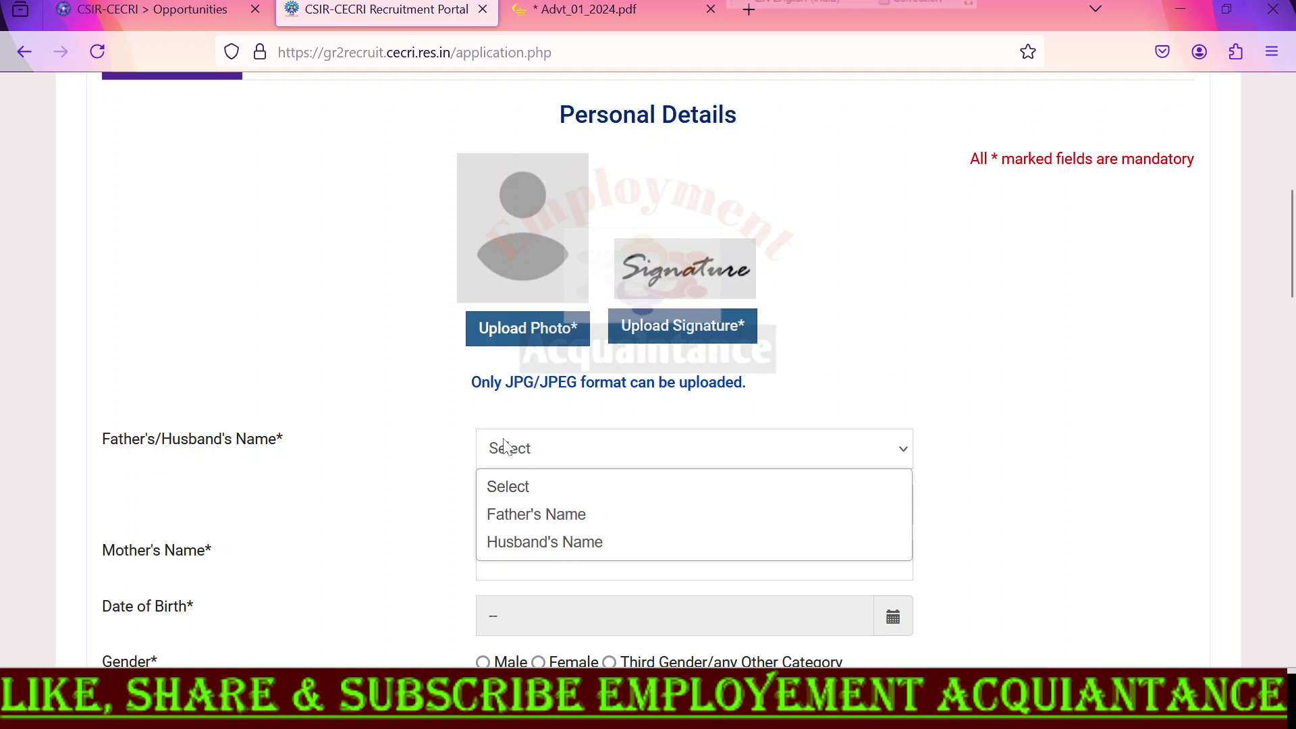
click(515, 515)
click(529, 456)
click(540, 543)
click(548, 449)
click(524, 516)
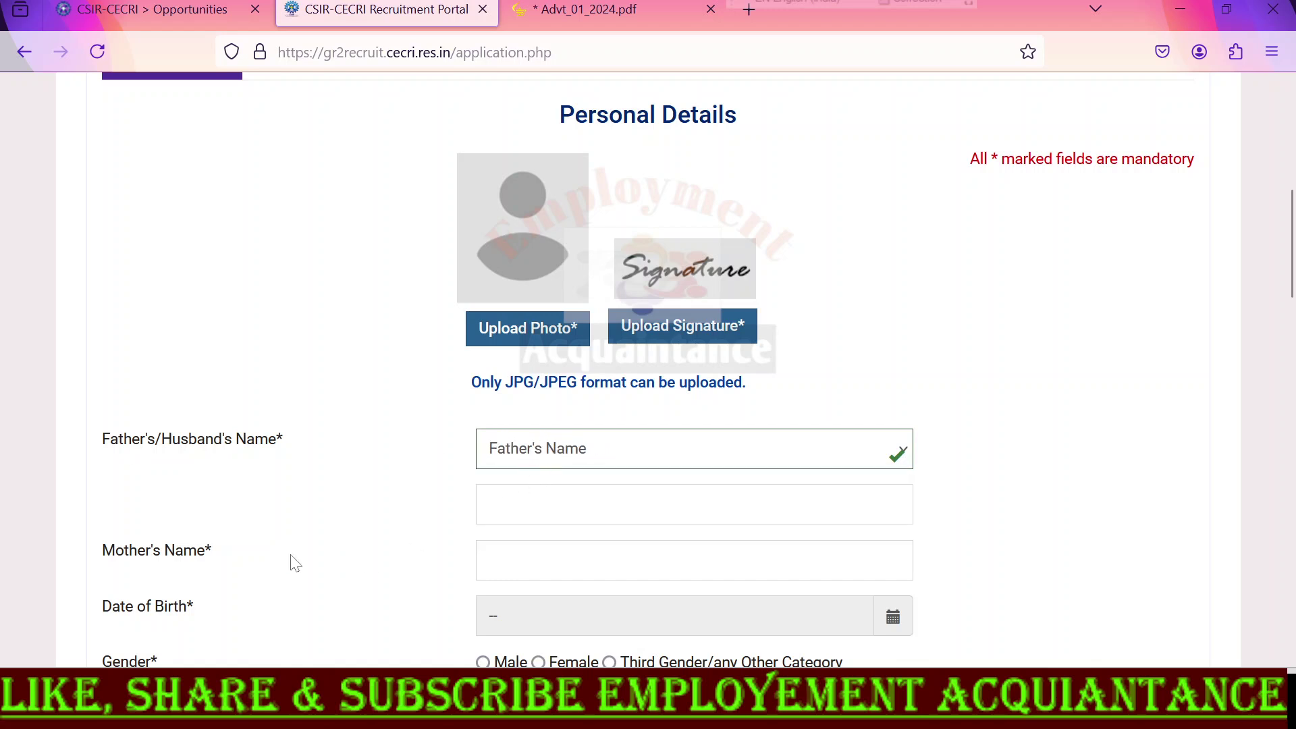
Set the gender to Male and the marital status to Single in the Personal Details
scroll(368, 511, down, 3)
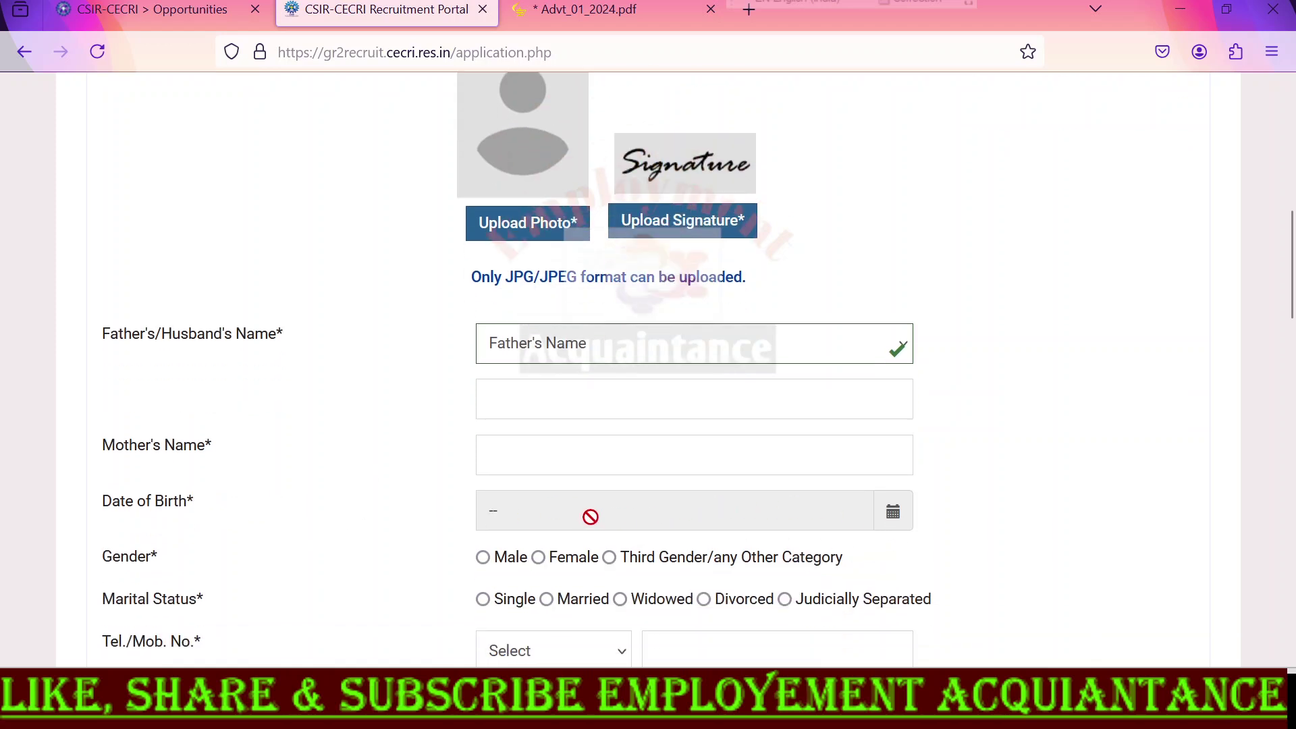
scroll(390, 499, down, 6)
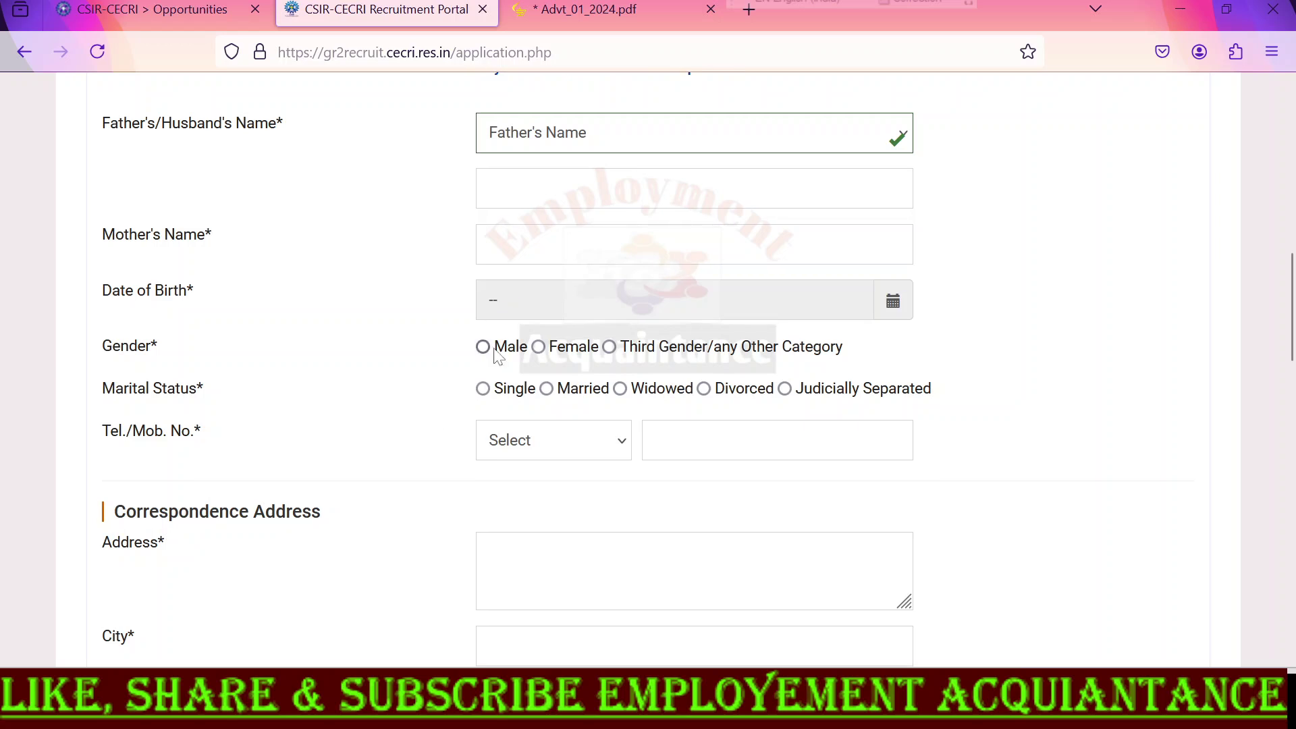
click(482, 347)
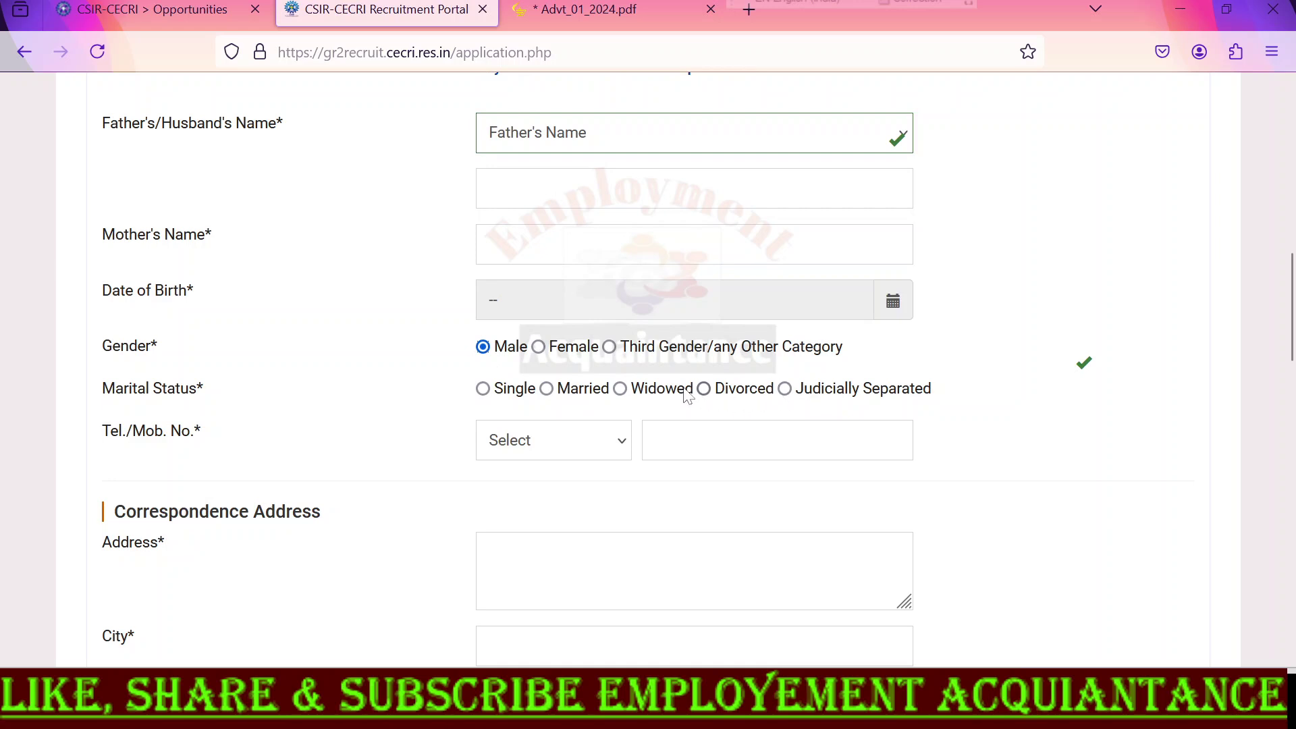
click(483, 389)
Set the country code of the telephone/mobile number to India (+91)
click(590, 447)
click(594, 460)
click(544, 452)
scroll(540, 176, down, 1)
scroll(540, 135, up, 1)
click(552, 91)
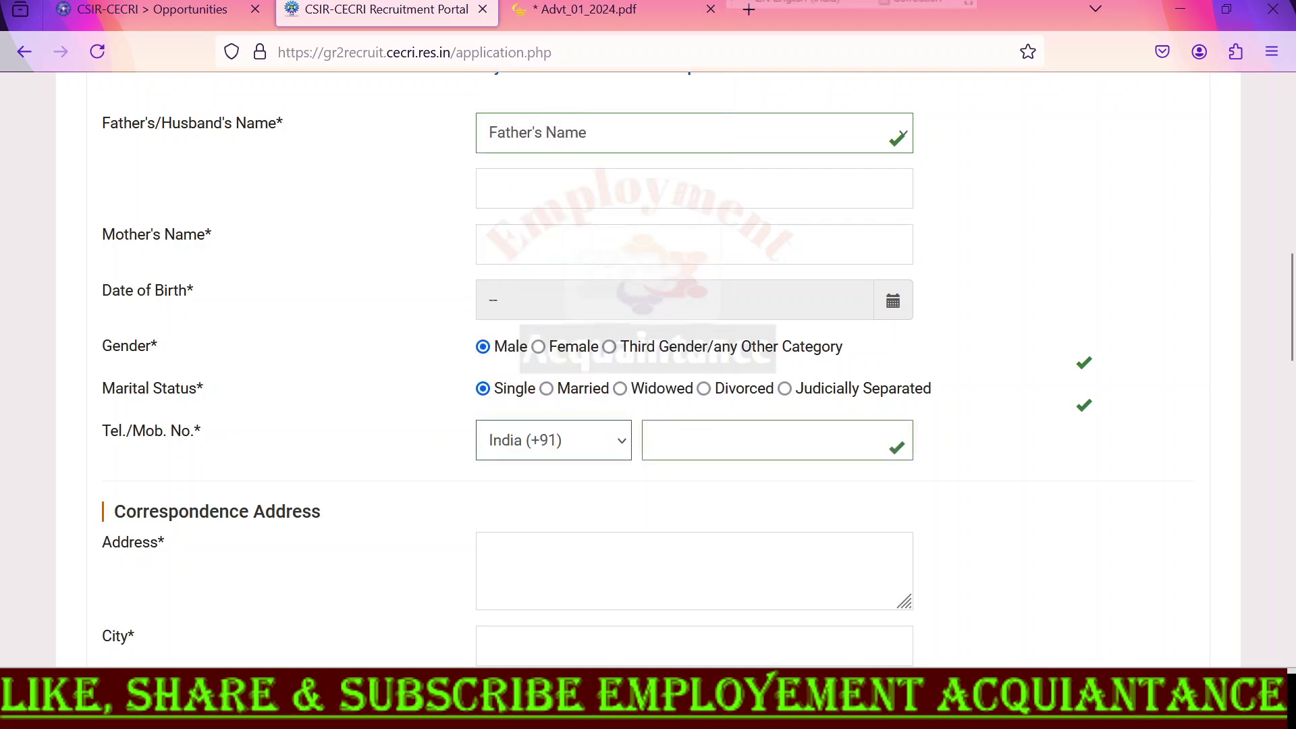
Enter patna as the city in the Correspondence Address, leaving the address line empty
scroll(231, 471, down, 2)
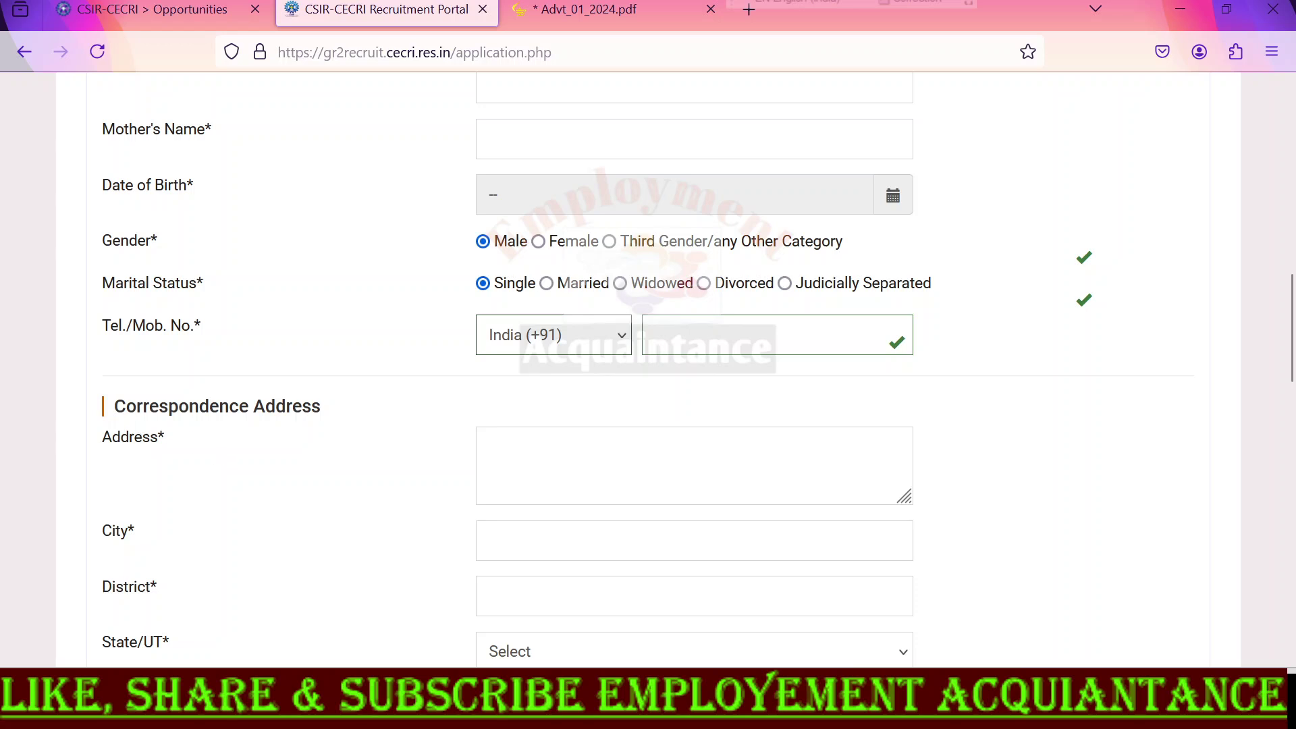
drag(112, 405, 347, 409)
scroll(351, 424, down, 2)
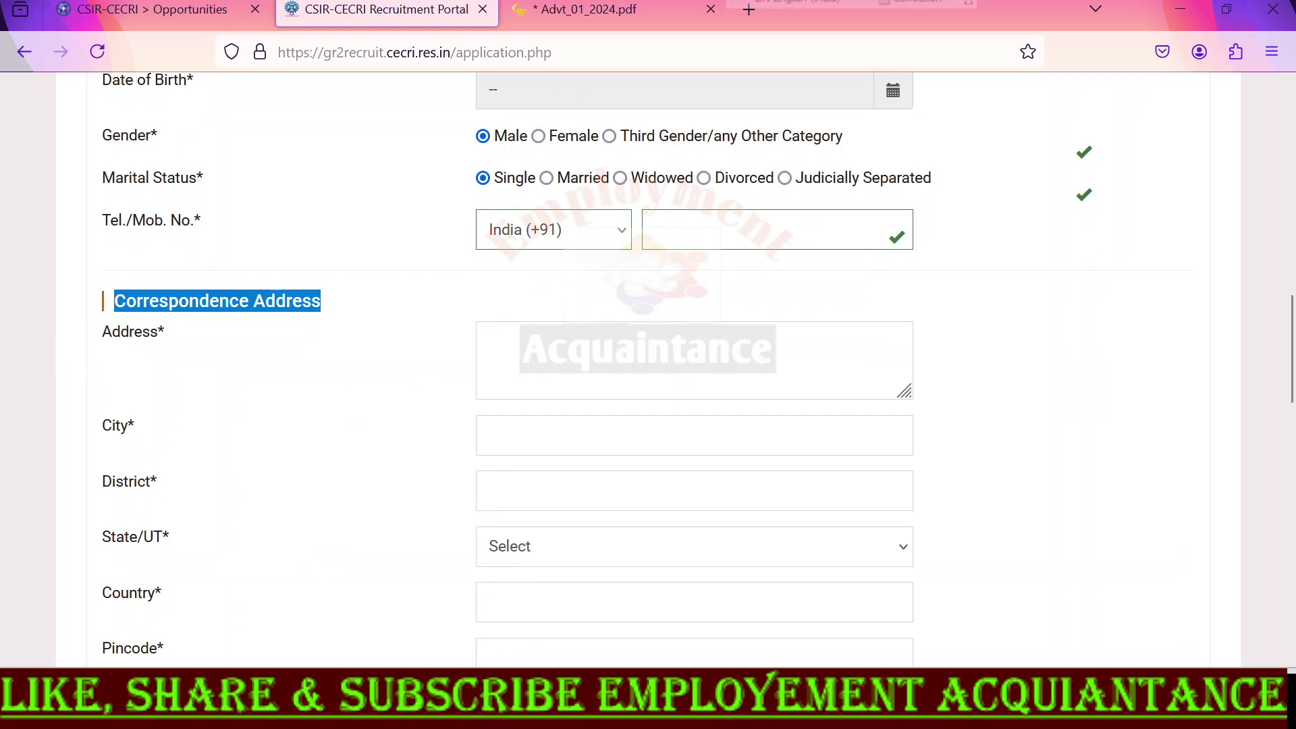
click(486, 336)
key(Tab)
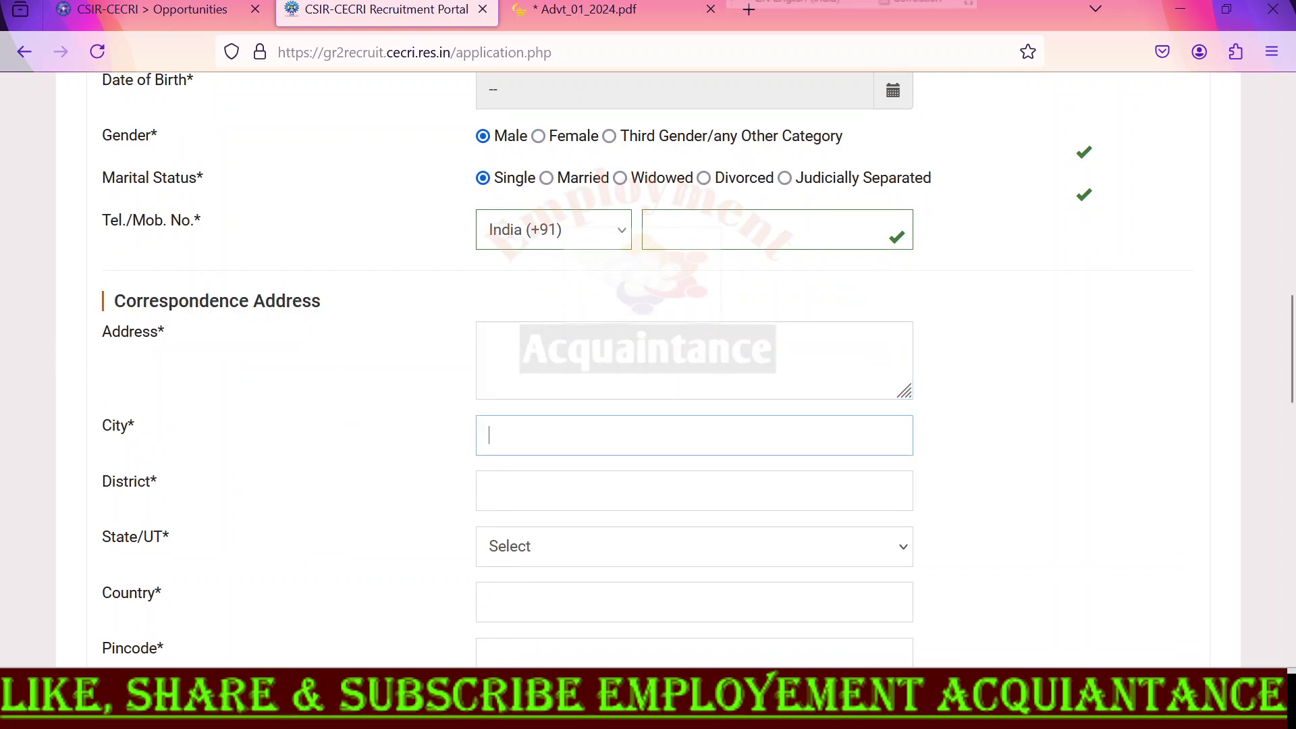
text(patna)
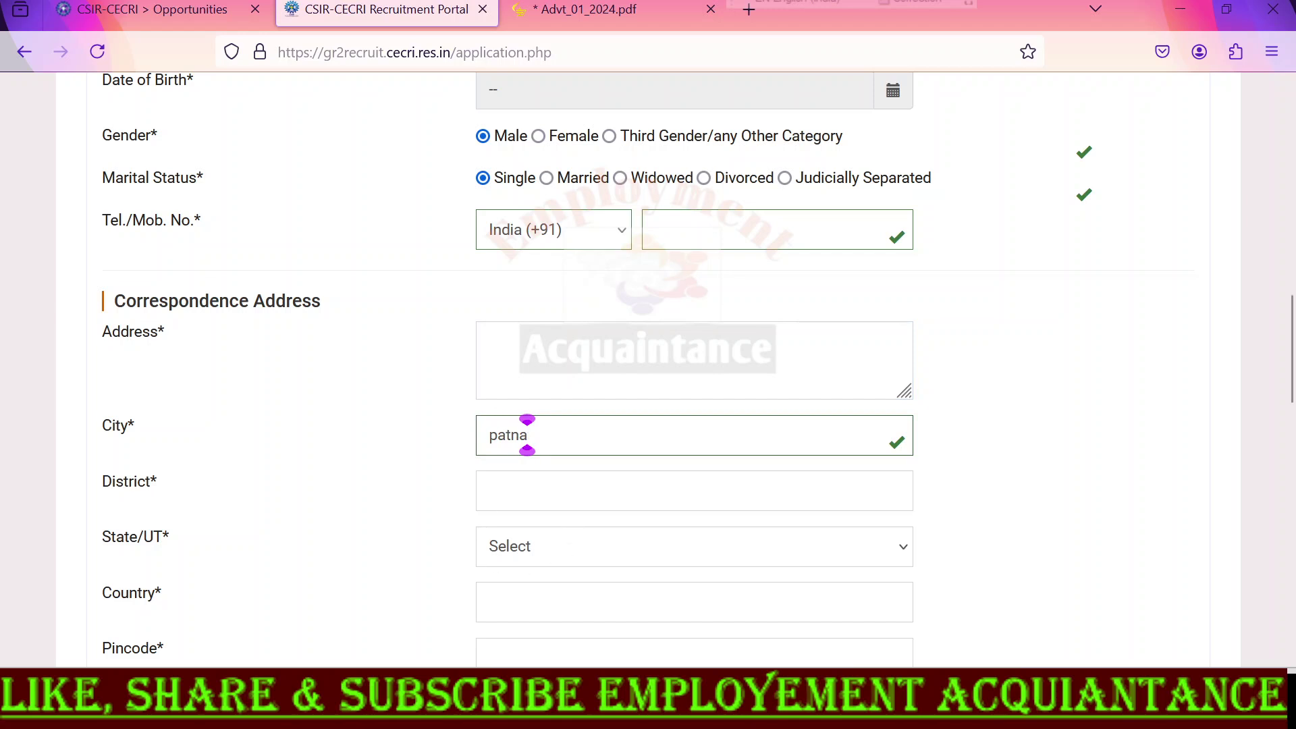
key(Tab)
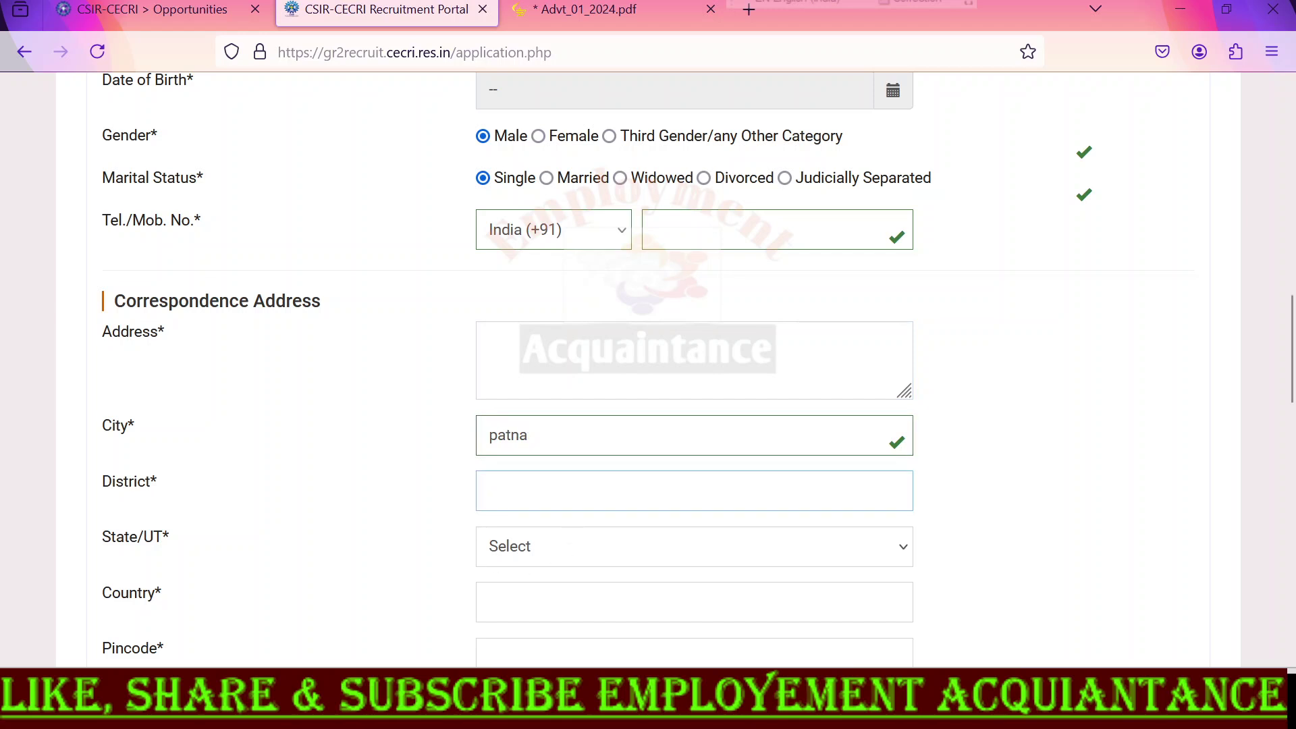
Fill in the district of the Correspondence Address, replacing the mistaken entry with patna
text(bihar)
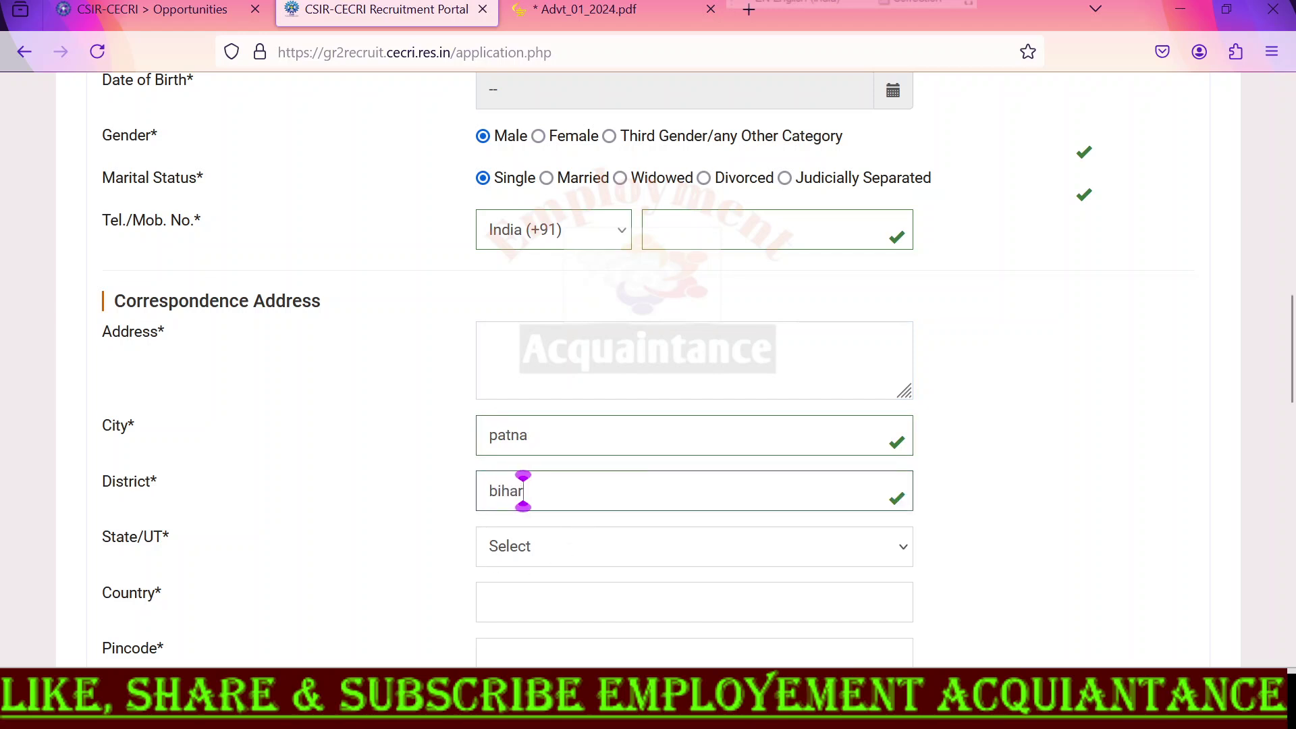
key(BackSpace)
key(BackSpace)
key(BackSpace)
key(BackSpace)
key(BackSpace)
text(p)
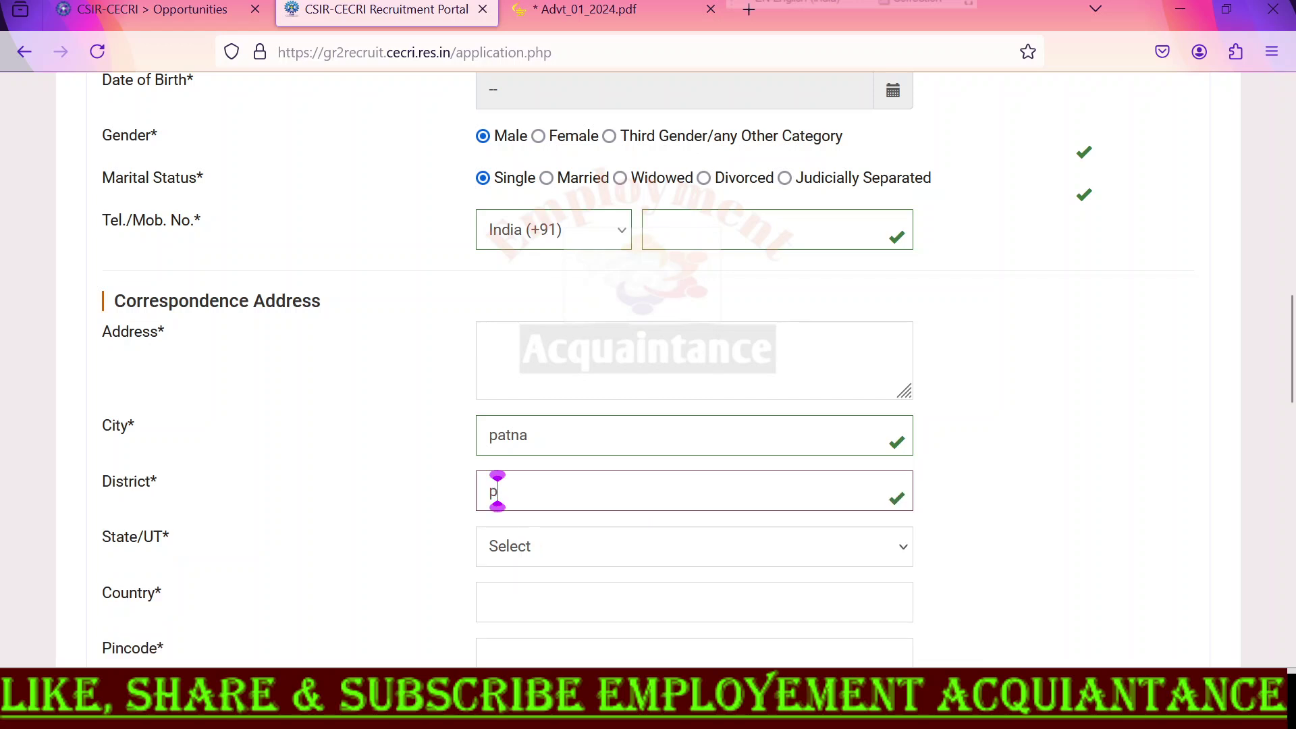
text(atna)
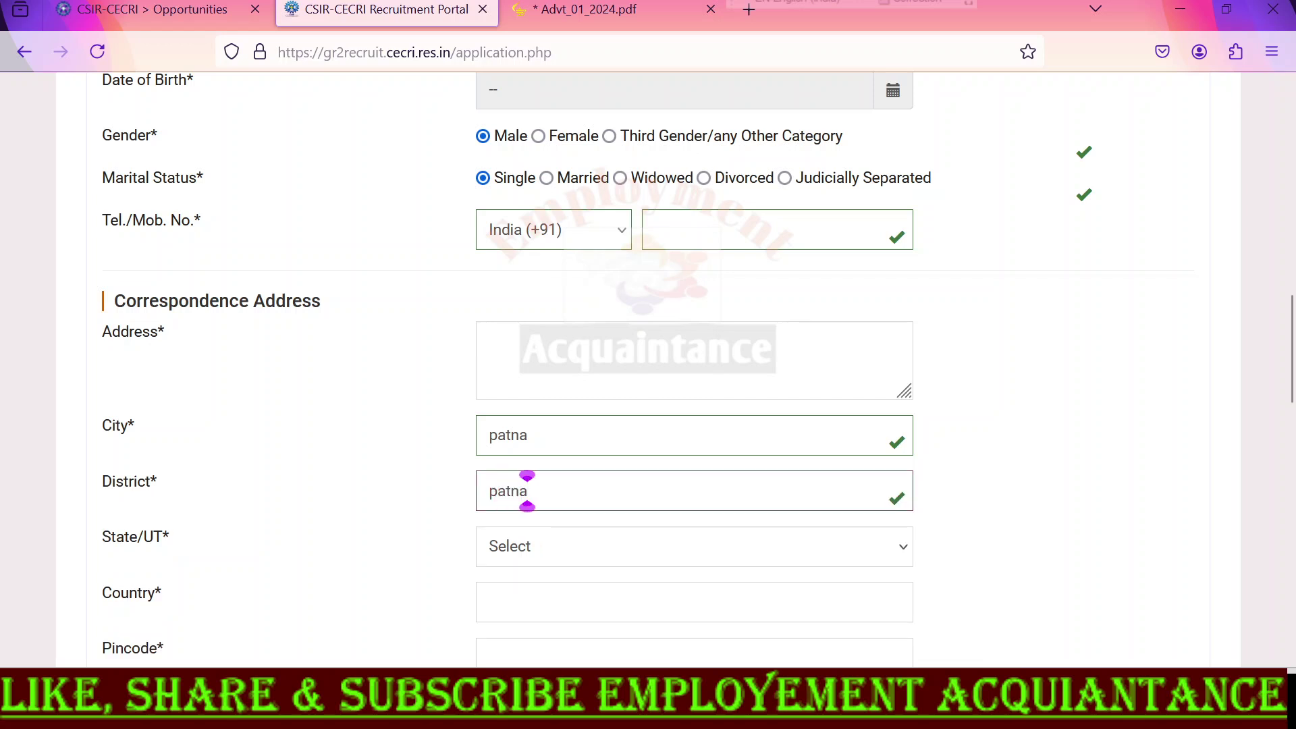
Set the state of the Correspondence Address to Bihar and the country to india
click(508, 551)
click(527, 223)
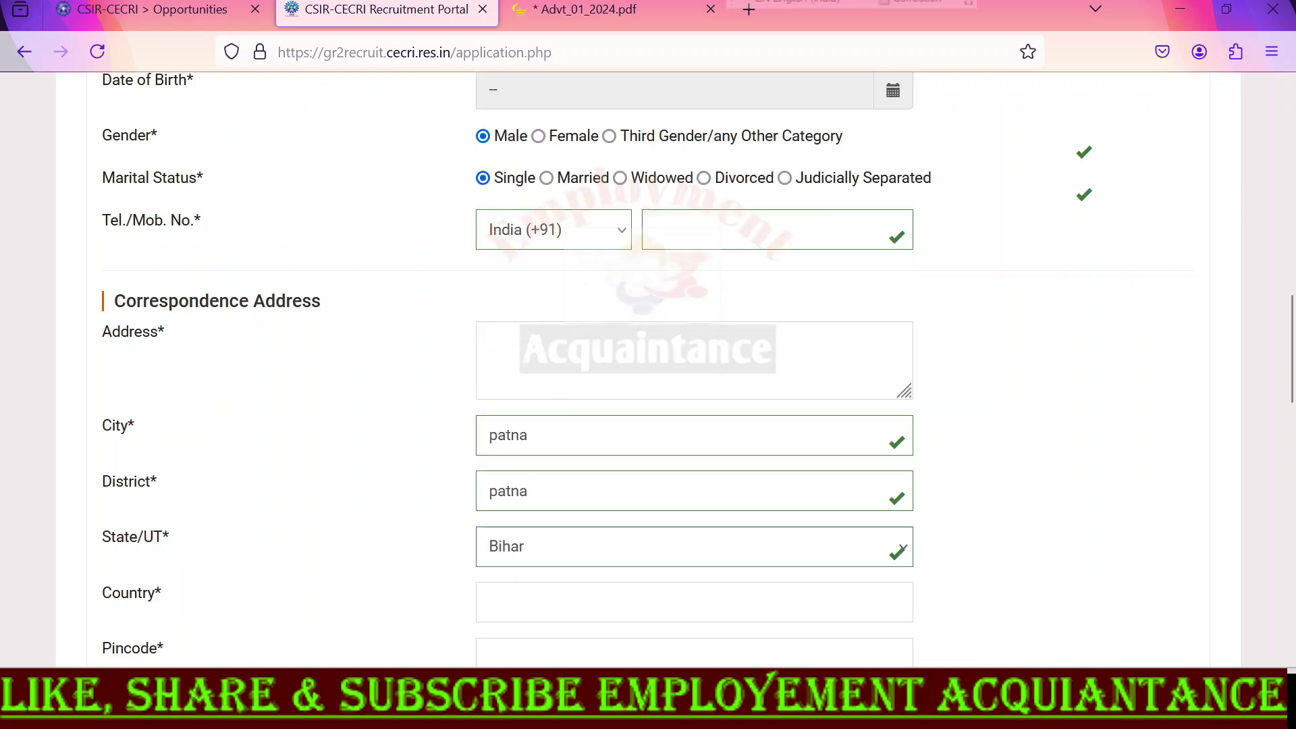
scroll(387, 487, down, 1)
scroll(387, 487, down, 1)
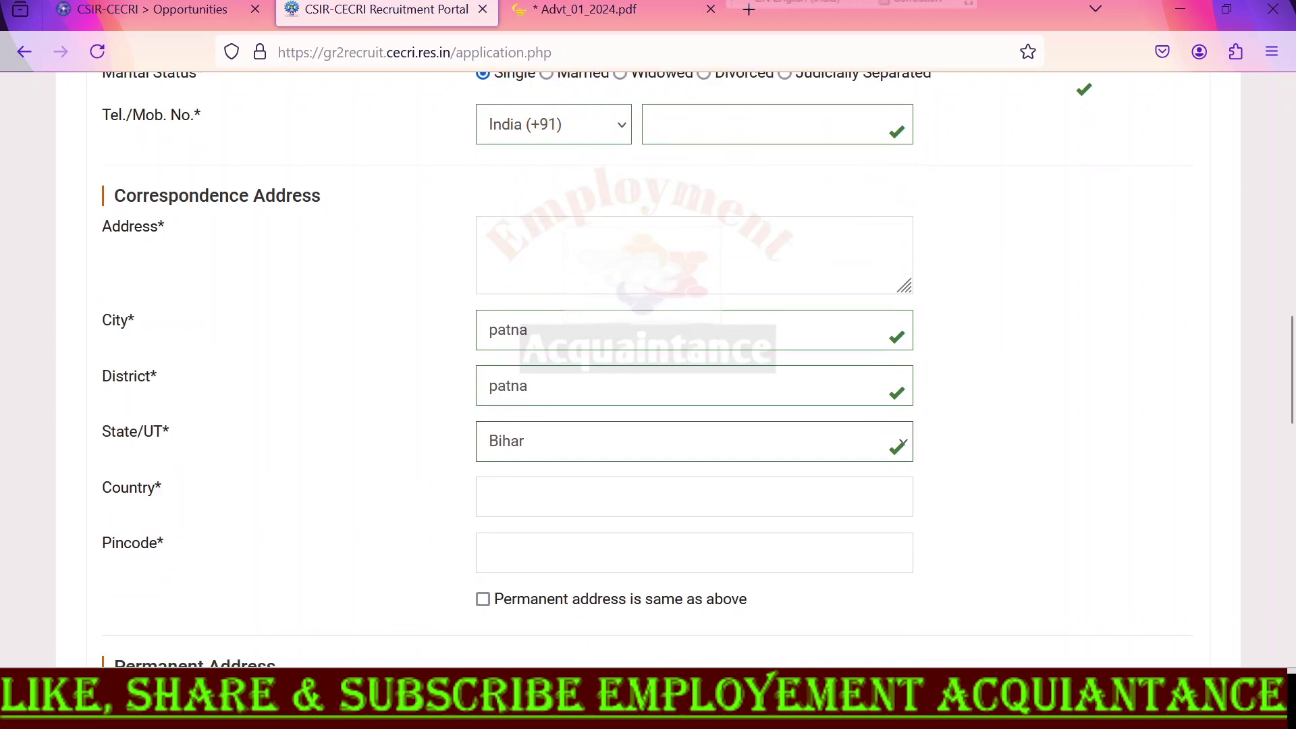
click(489, 497)
text(india)
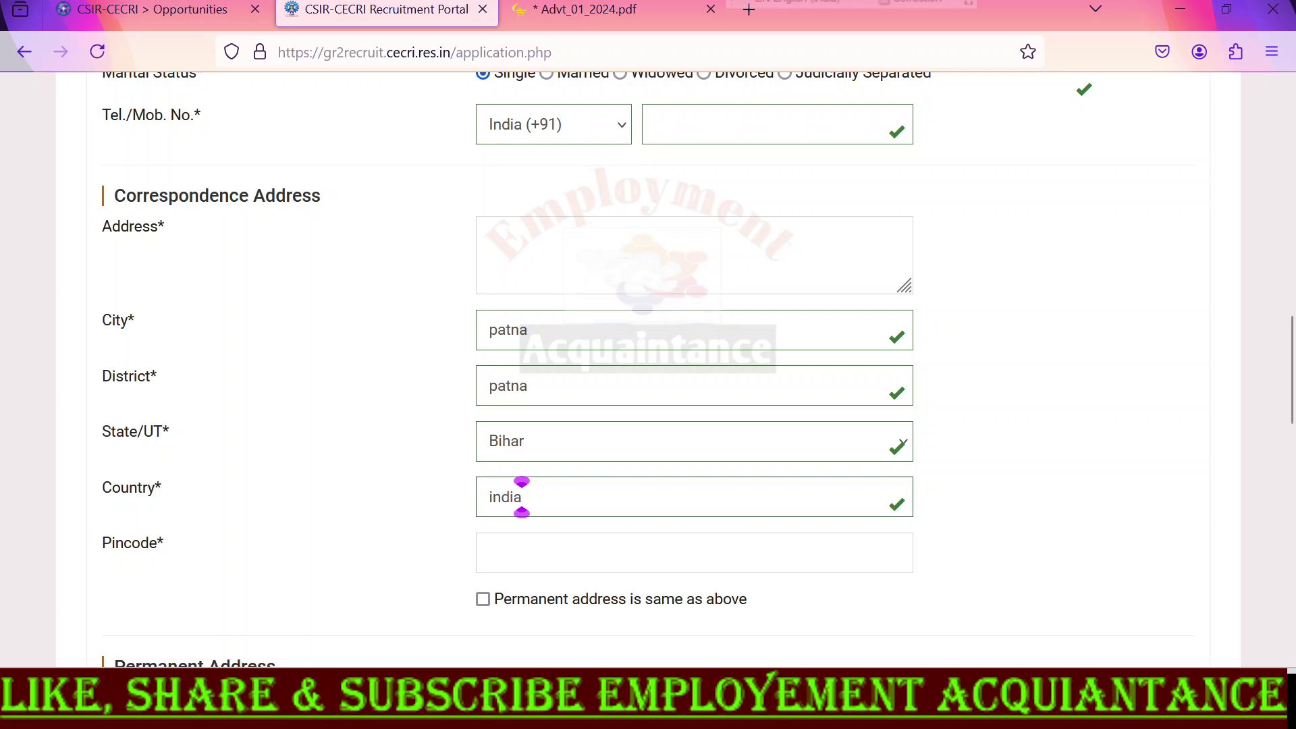
Examine the Permanent Address fields and the option that makes the permanent address the same as the correspondence address
scroll(397, 525, down, 3)
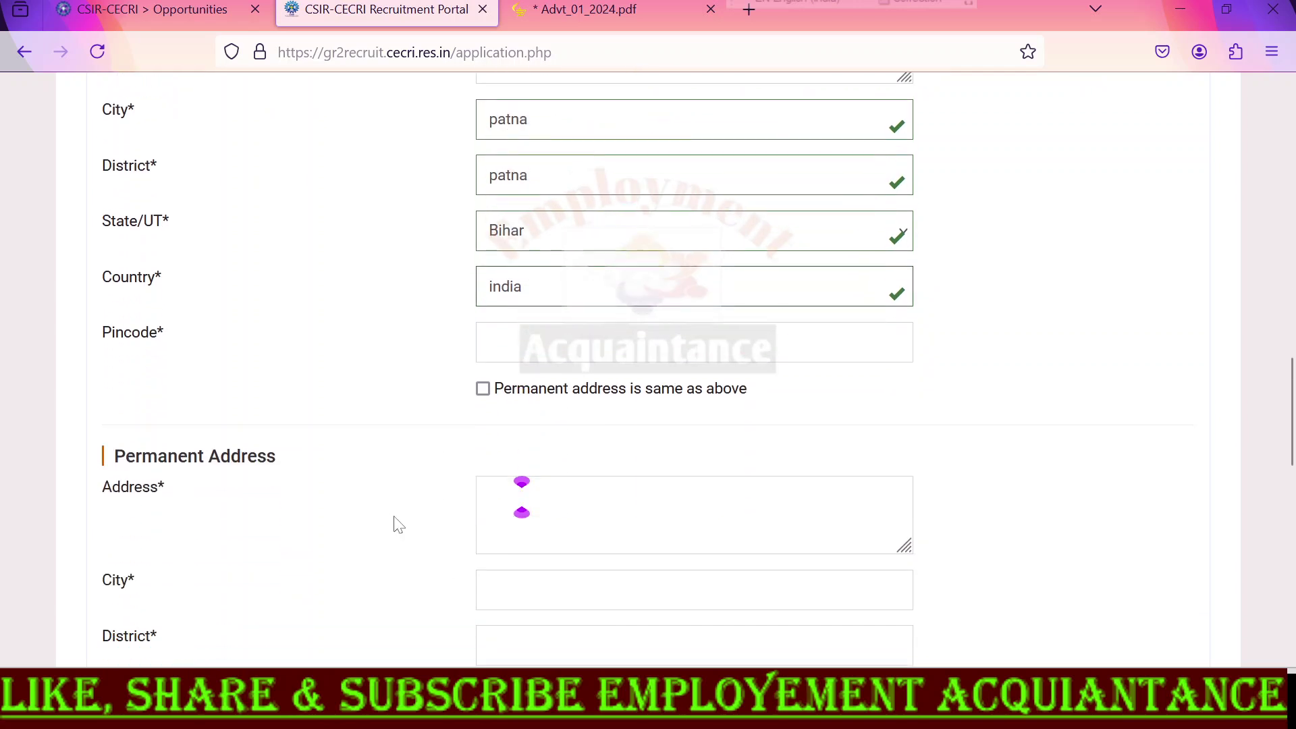
drag(113, 456, 317, 455)
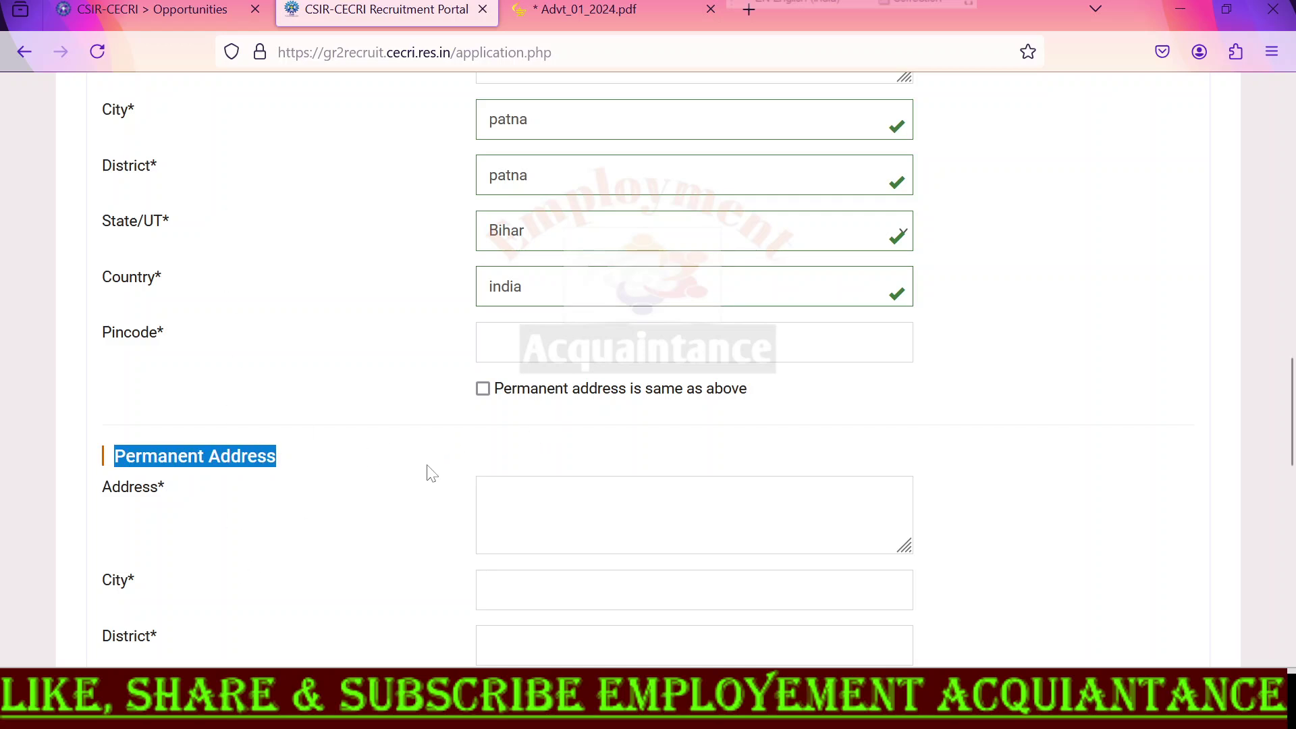
drag(496, 389, 776, 391)
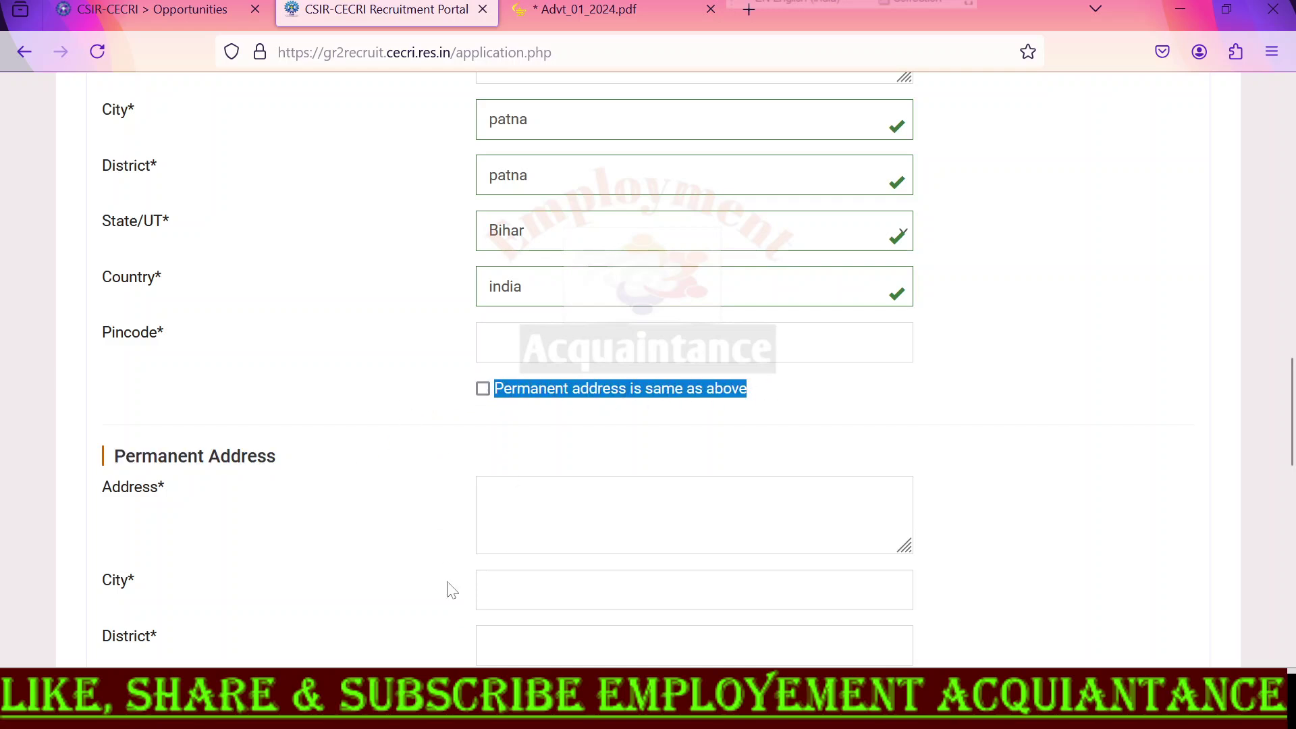
scroll(421, 468, down, 3)
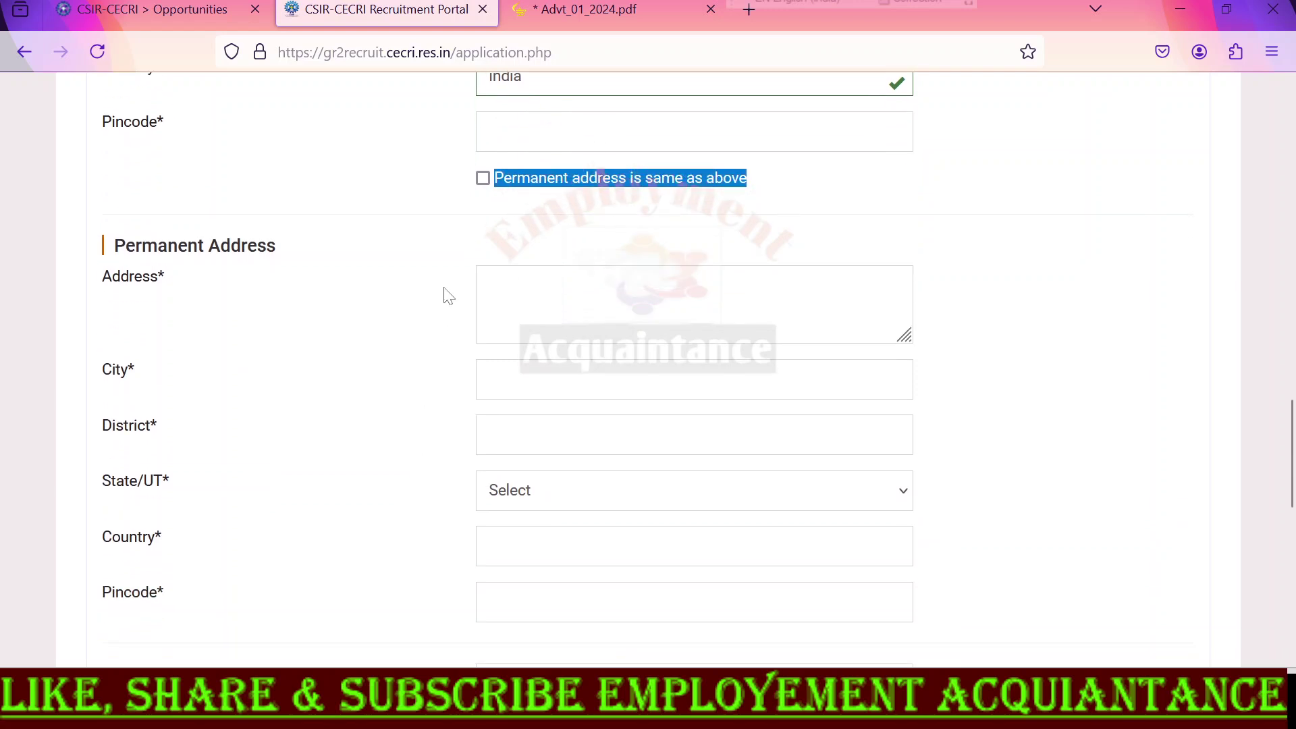
Review the Place of Birth field and set the state/UT the candidate belongs to as Bihar
scroll(366, 519, down, 5)
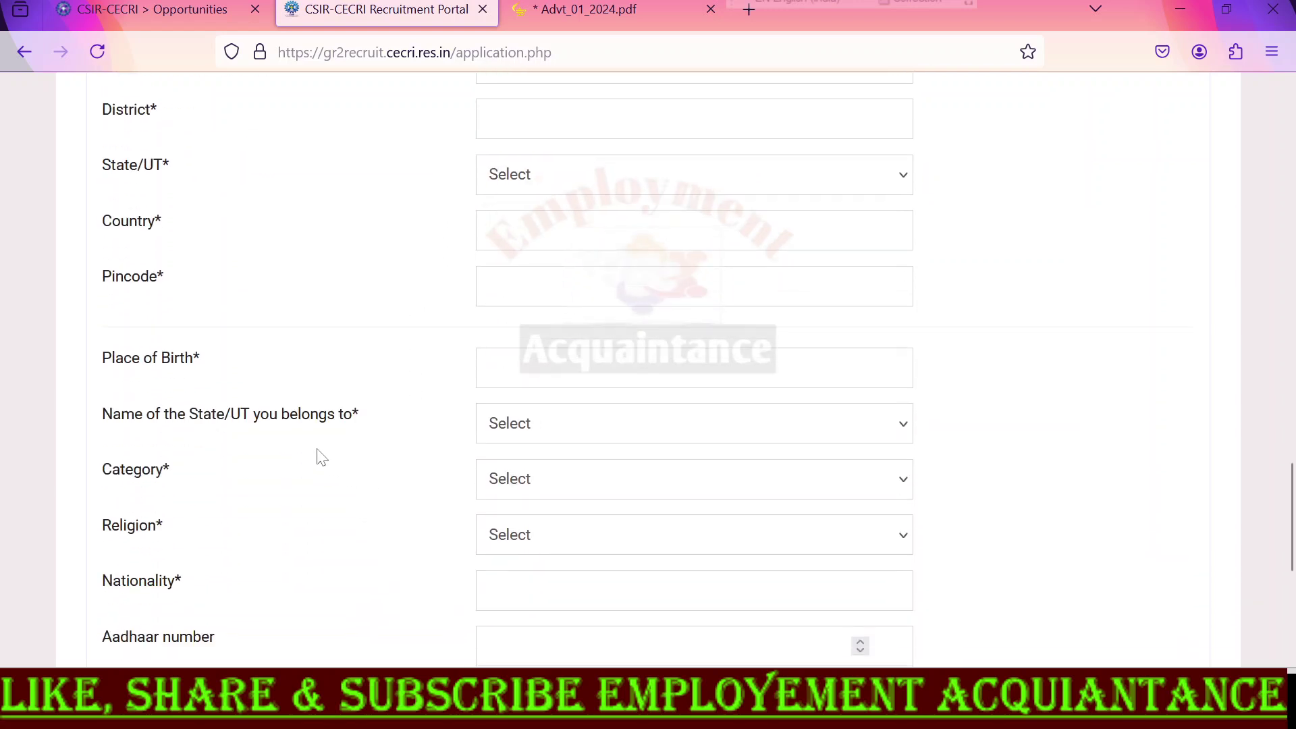
drag(106, 359, 228, 361)
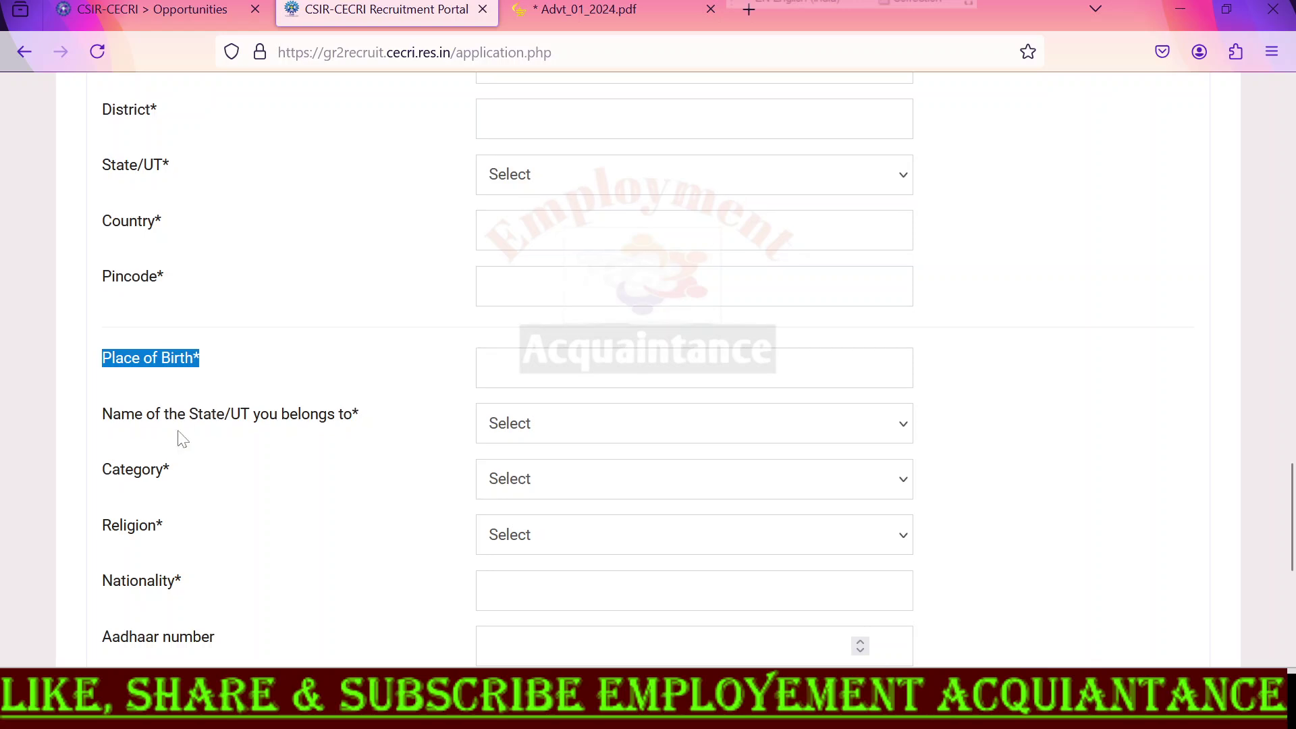
scroll(183, 439, down, 2)
click(558, 326)
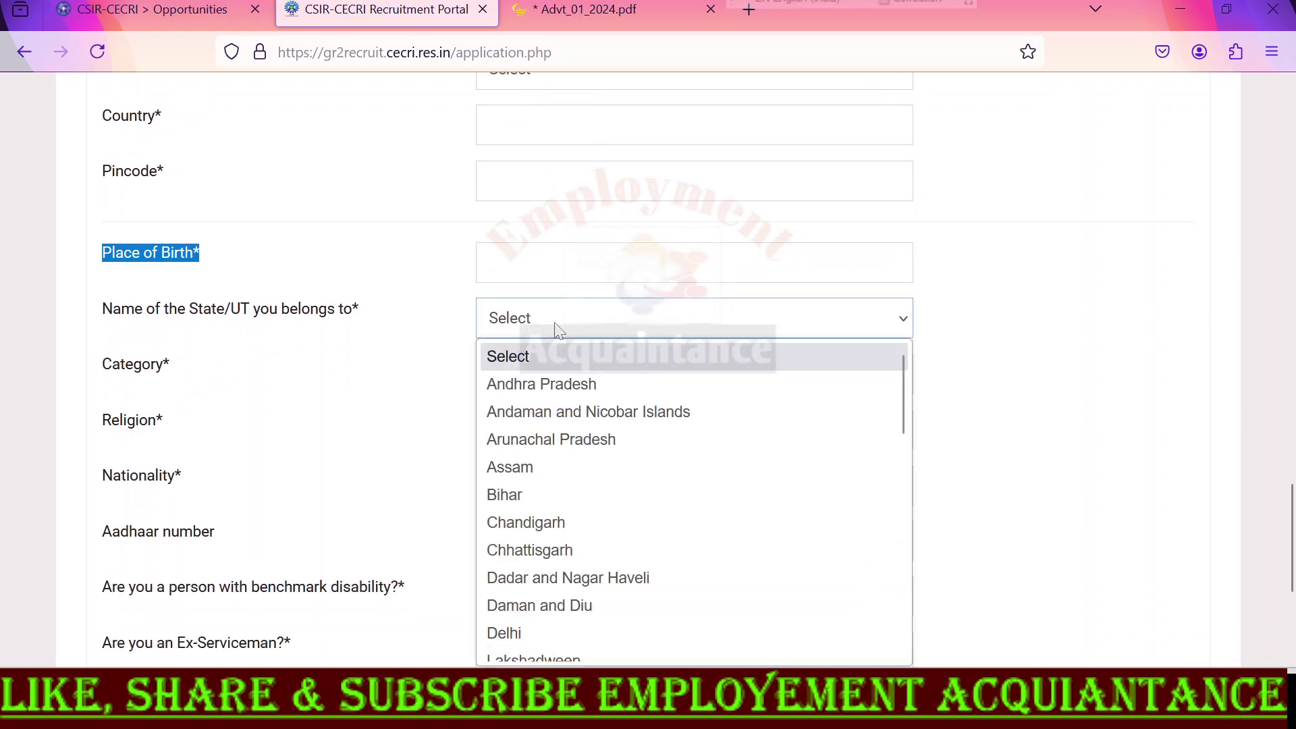
click(505, 495)
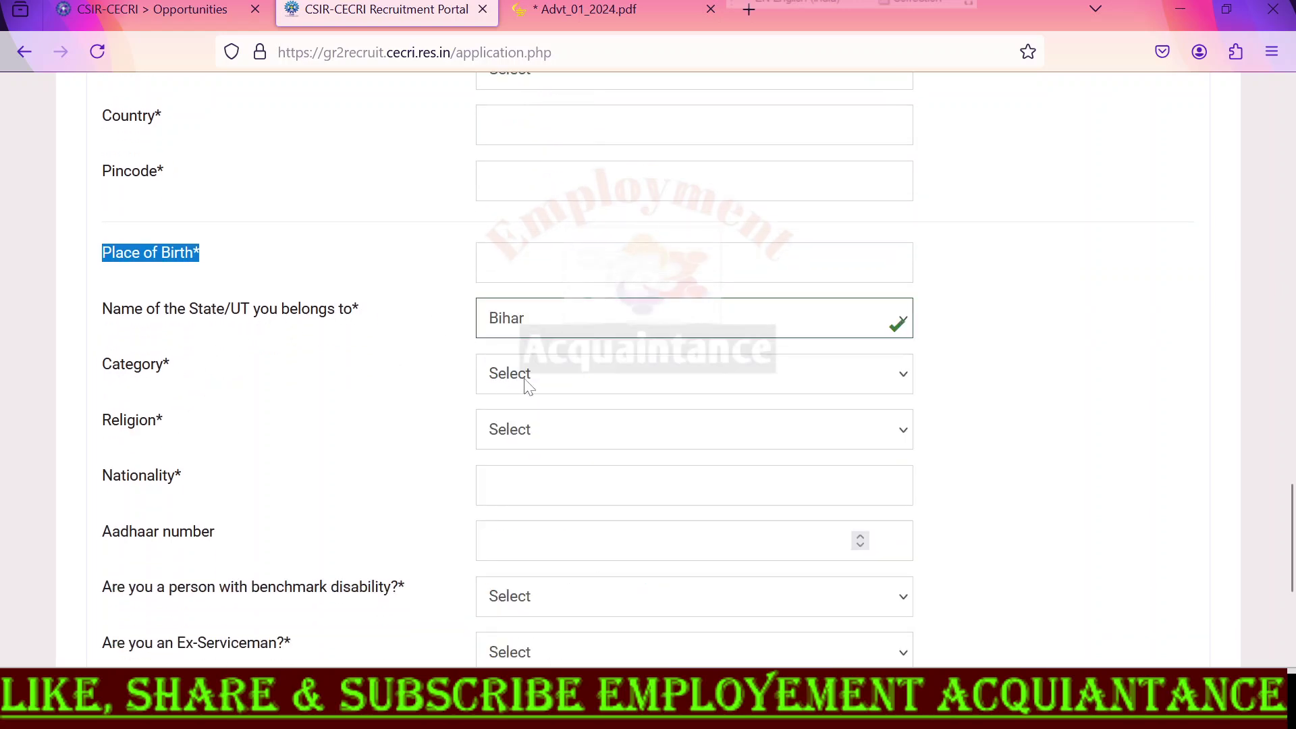
Set the category to General and the religion to Hindu
click(525, 386)
click(533, 435)
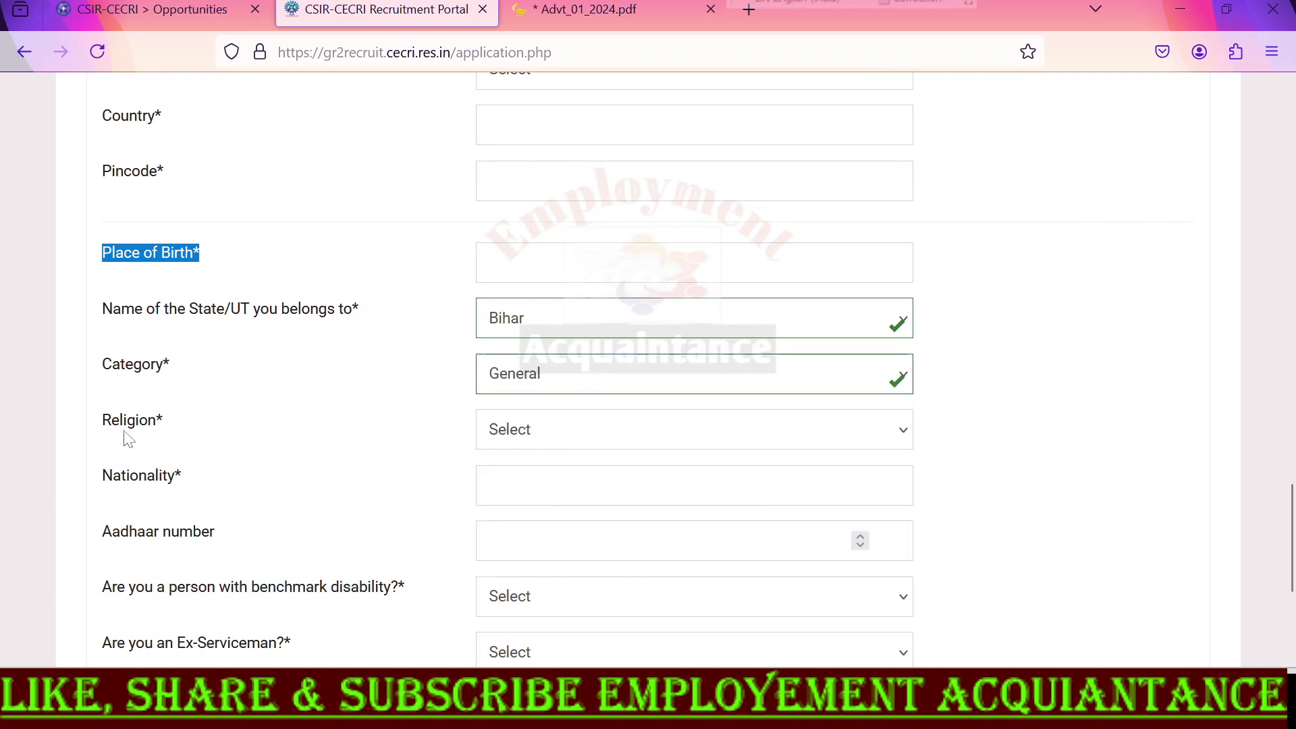
click(581, 445)
click(548, 225)
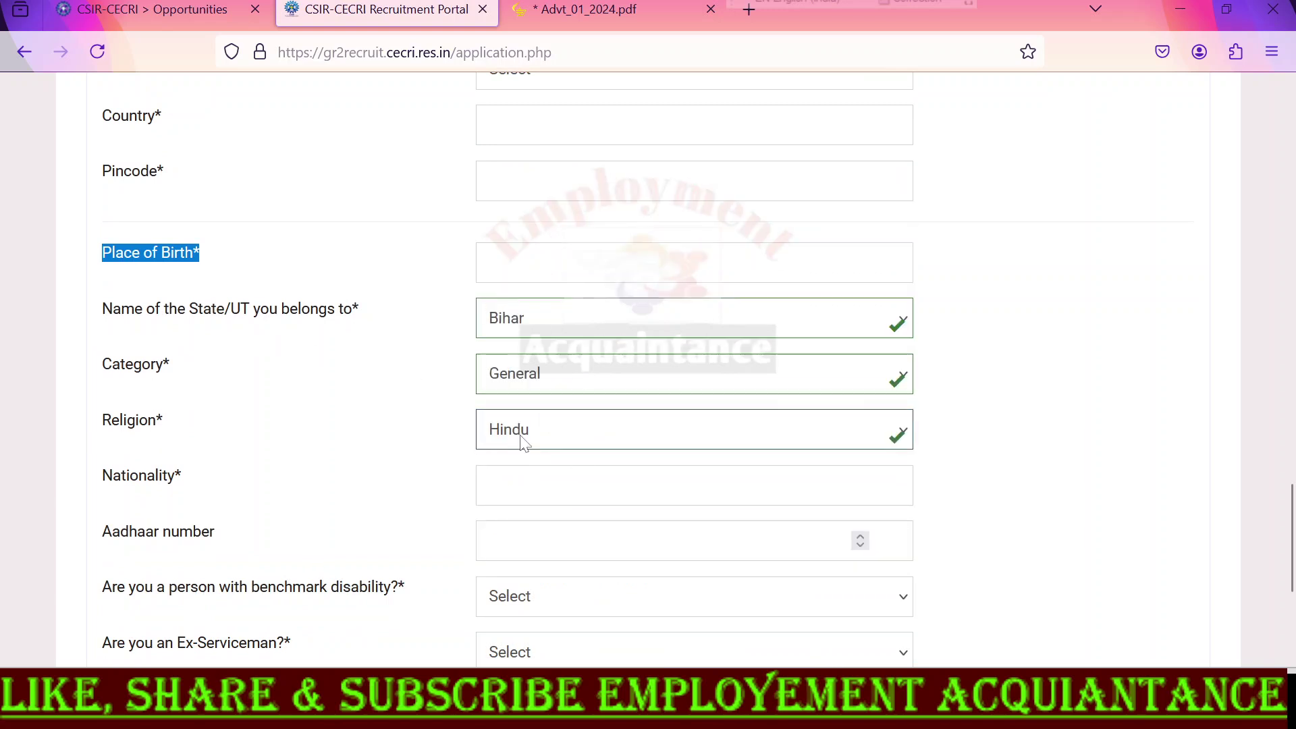
Enter indian as the nationality and review the Aadhaar number field
click(487, 485)
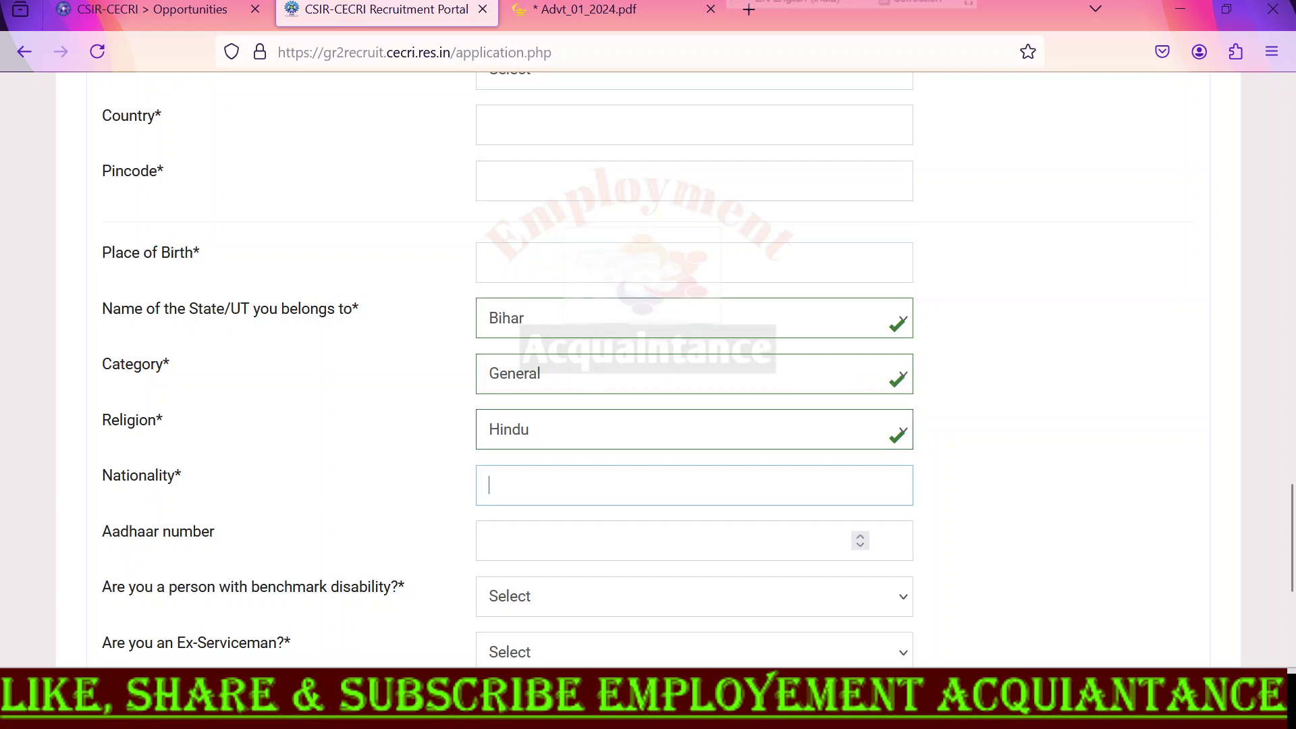
text(indian)
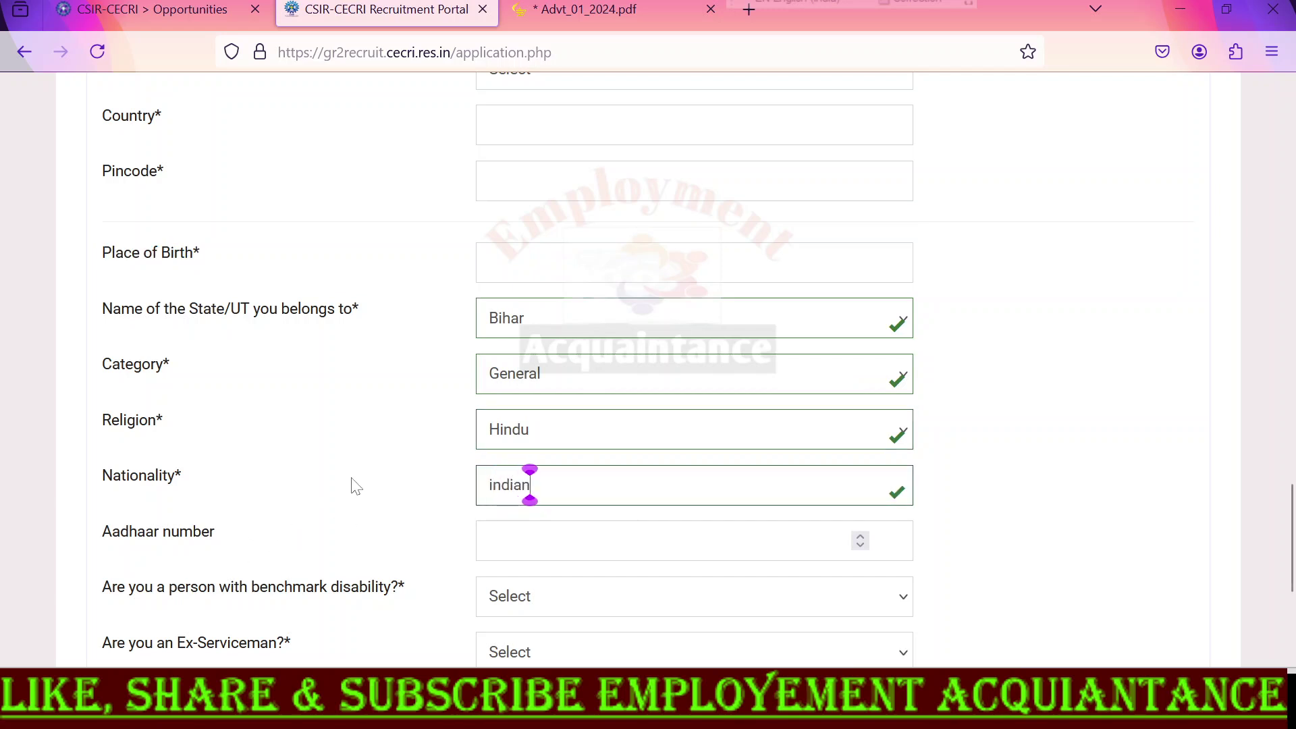
scroll(356, 486, down, 3)
drag(106, 324, 214, 321)
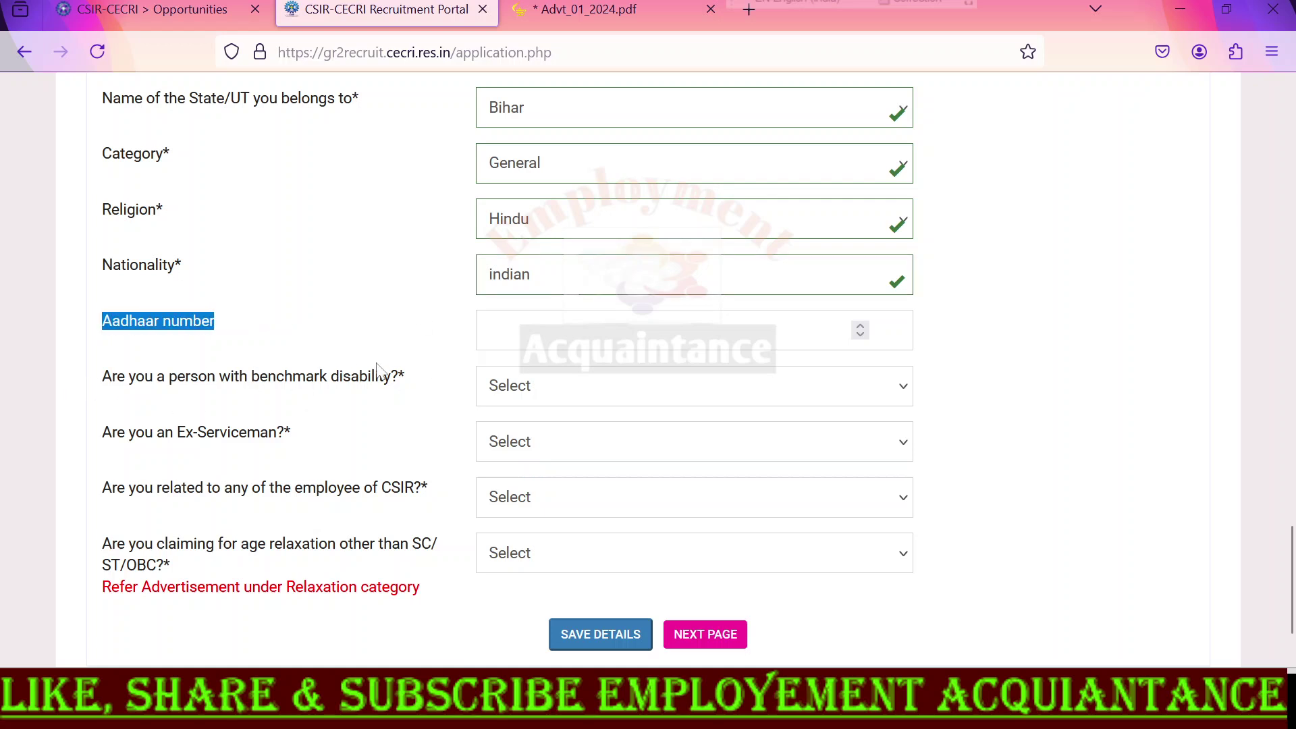
Answer Yes to the benchmark disability question and examine the disability types, percentage and certificate fields
drag(260, 379, 399, 377)
click(508, 385)
click(524, 452)
scroll(507, 372, up, 1)
scroll(506, 372, down, 2)
scroll(522, 424, up, 1)
scroll(521, 424, down, 2)
click(522, 463)
click(524, 465)
click(534, 460)
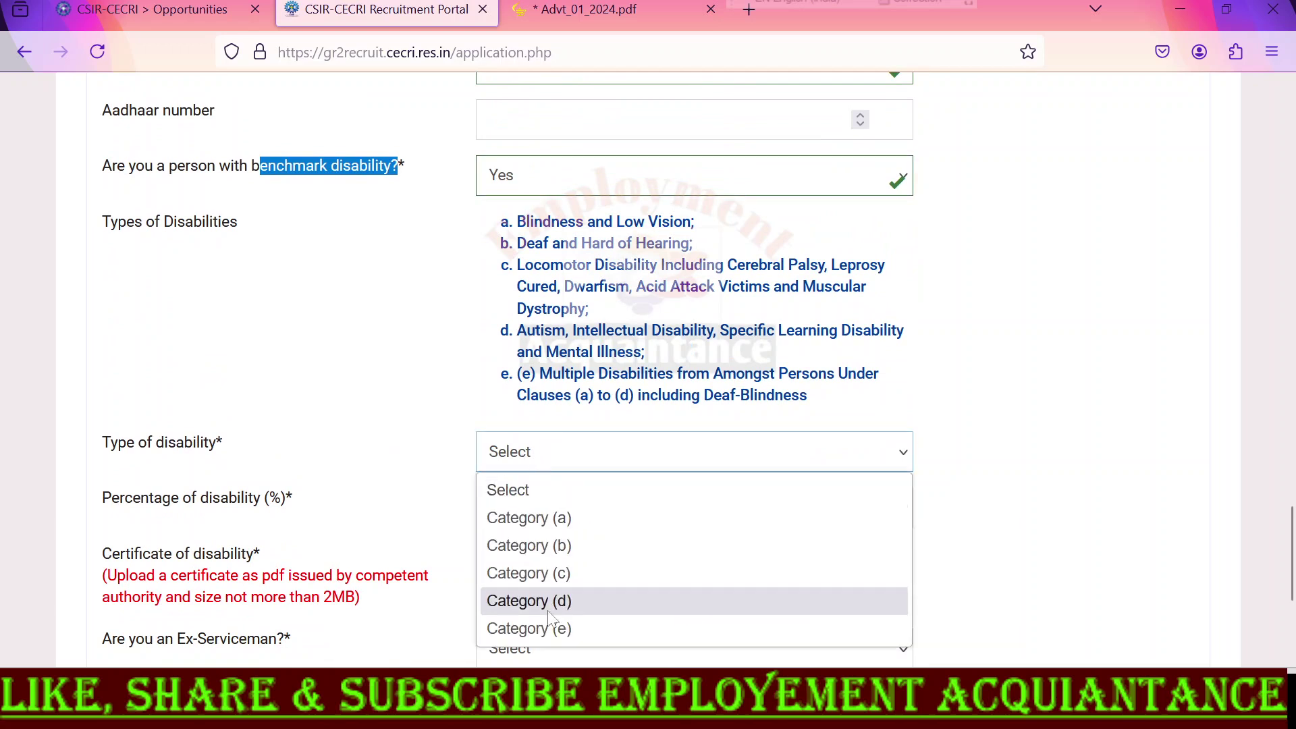
click(434, 397)
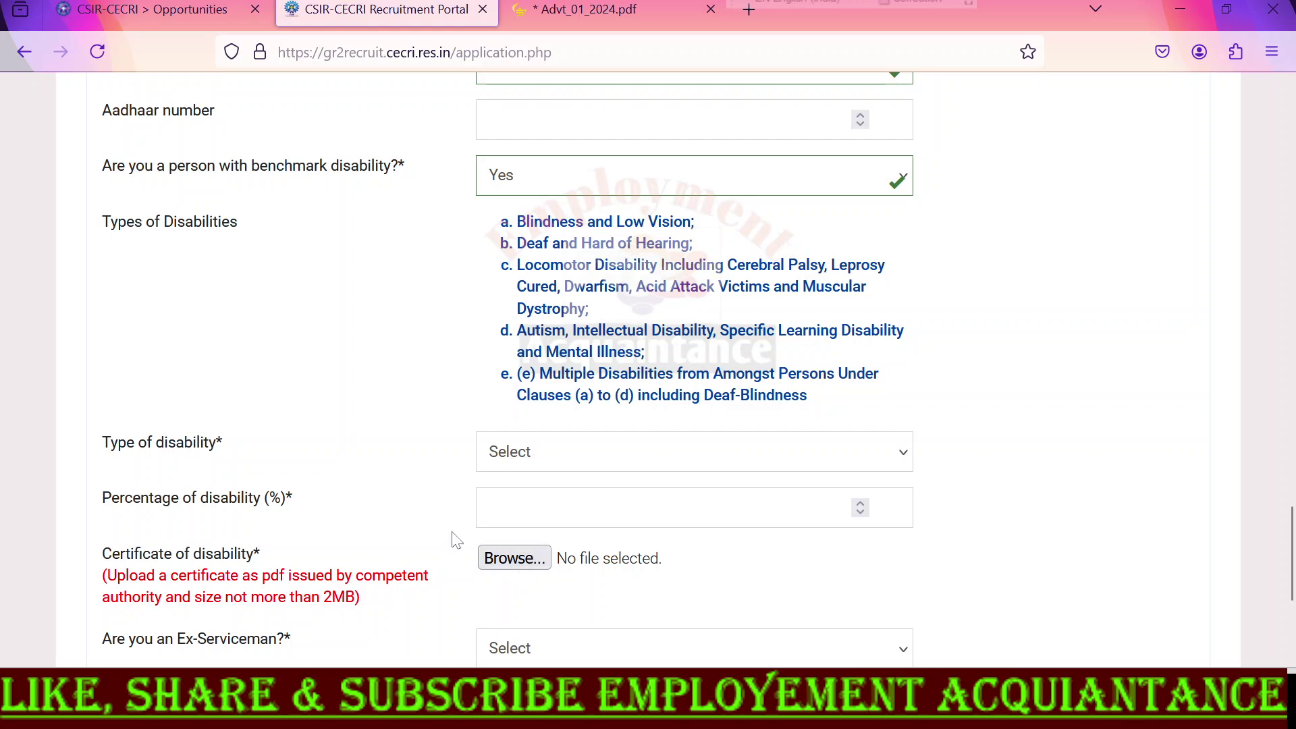
scroll(446, 526, down, 2)
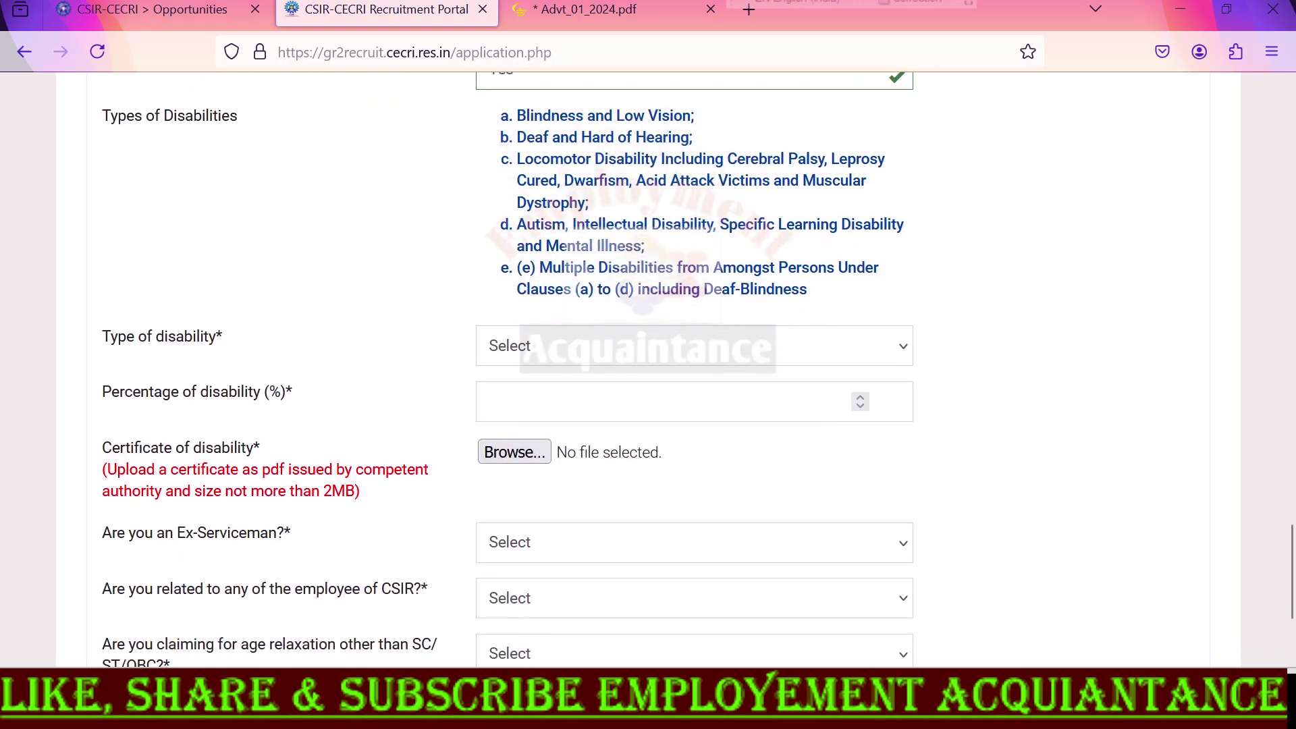
Change the benchmark disability answer to No
scroll(486, 427, up, 3)
click(628, 281)
click(533, 377)
scroll(232, 414, up, 2)
scroll(232, 414, down, 2)
Answer Yes to the Ex-Serviceman question and examine the defence service period and certificate fields
click(552, 339)
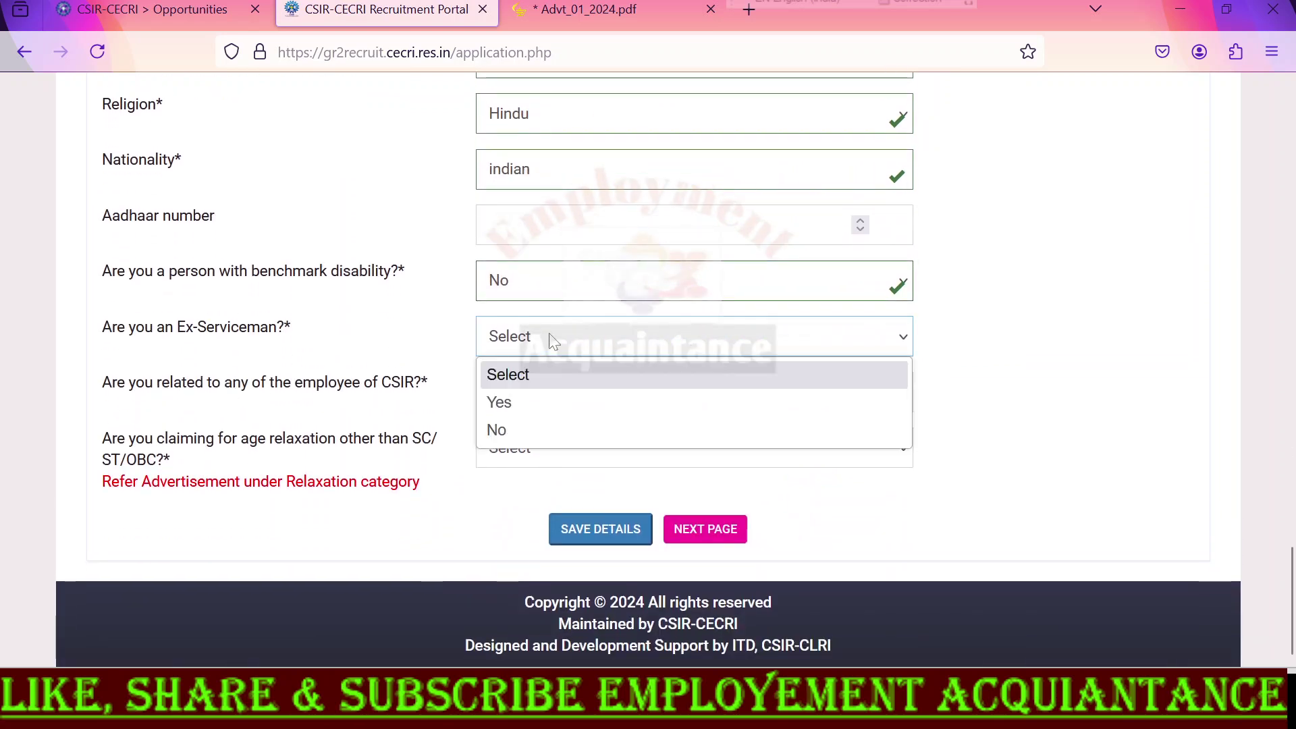
click(560, 403)
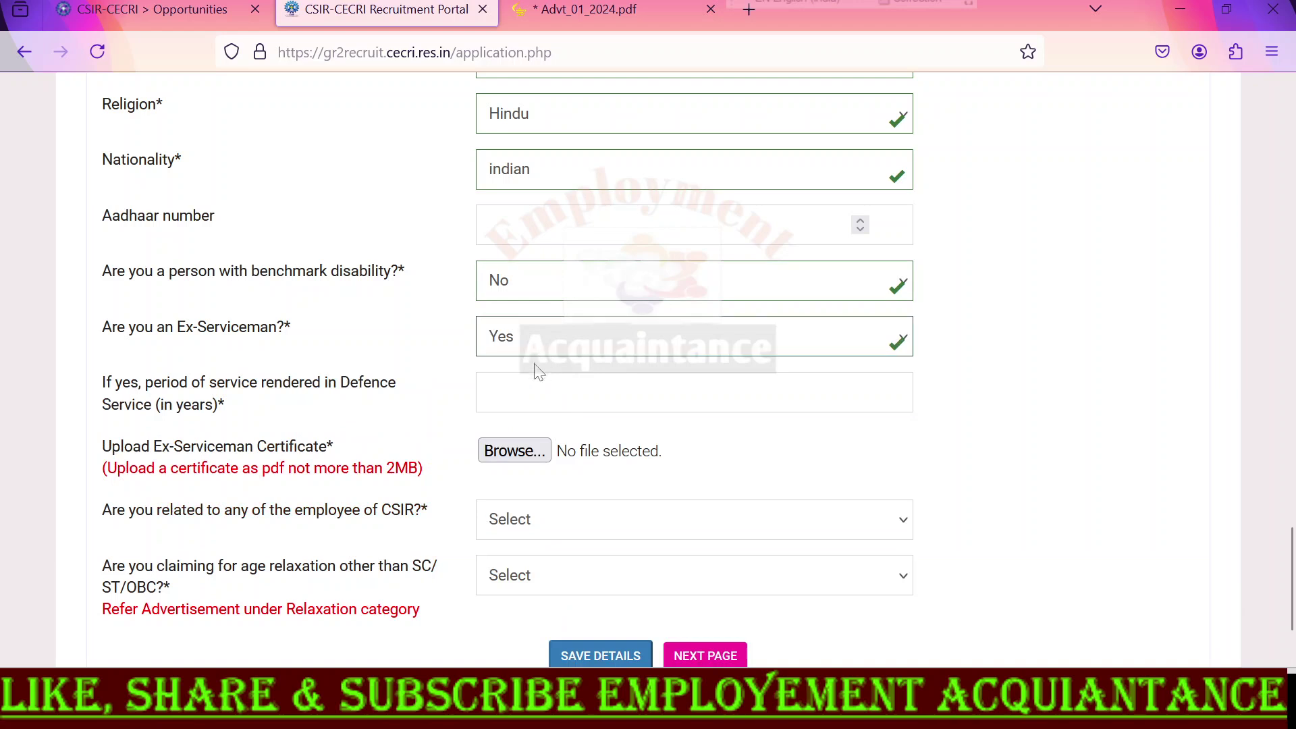
drag(112, 383, 394, 412)
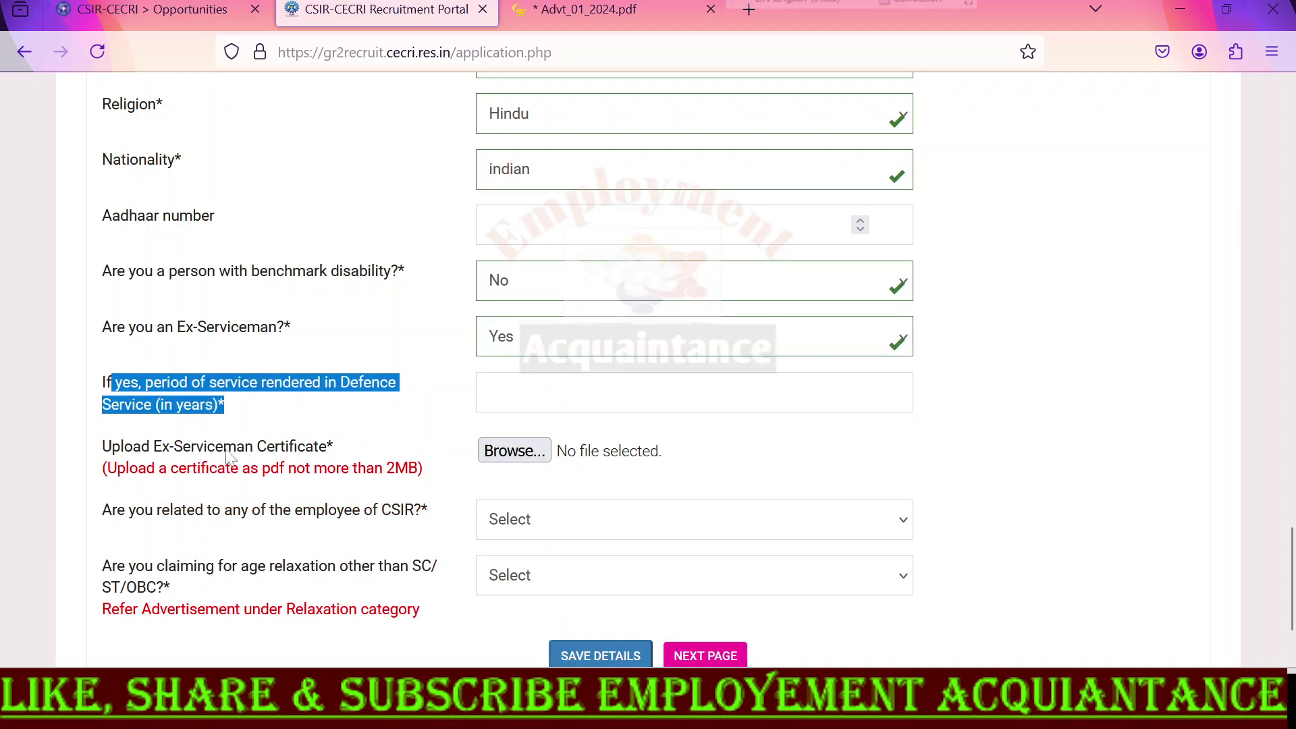
Set the answers to No for being an Ex-Serviceman and for being related to any CSIR employee
click(585, 343)
click(527, 420)
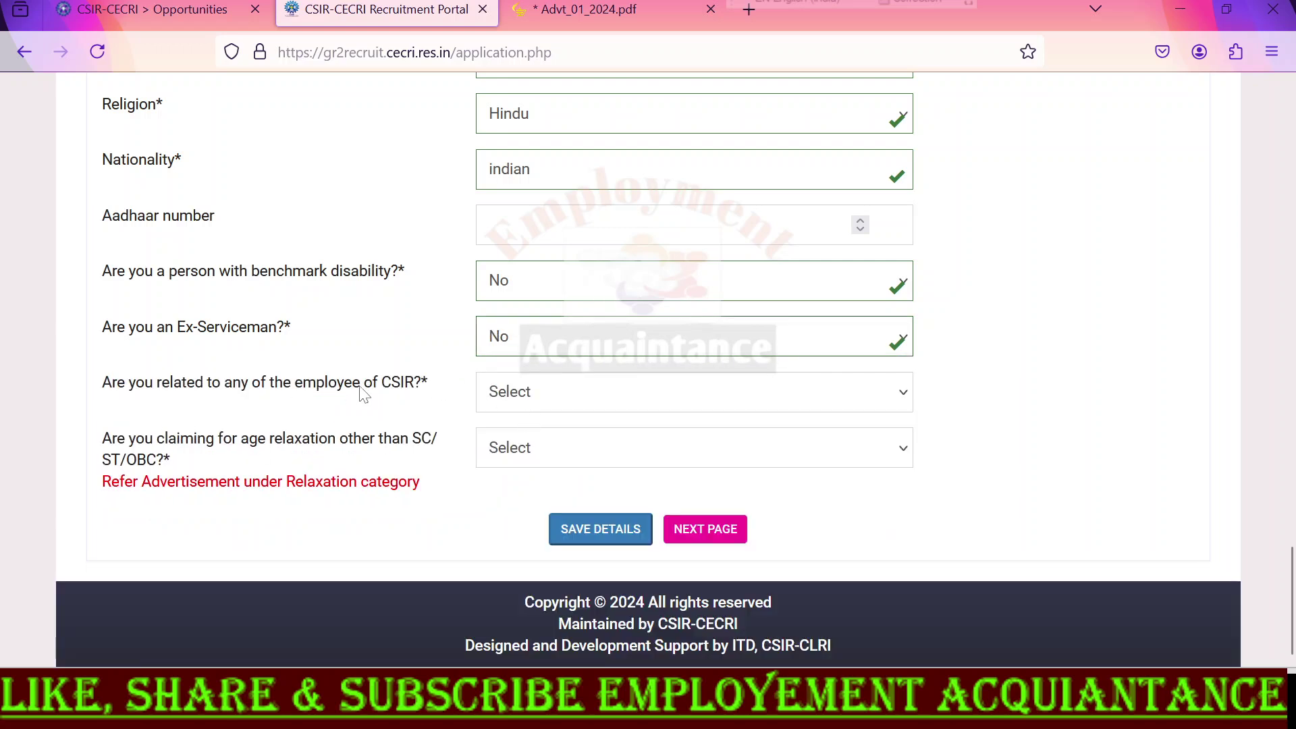
click(482, 392)
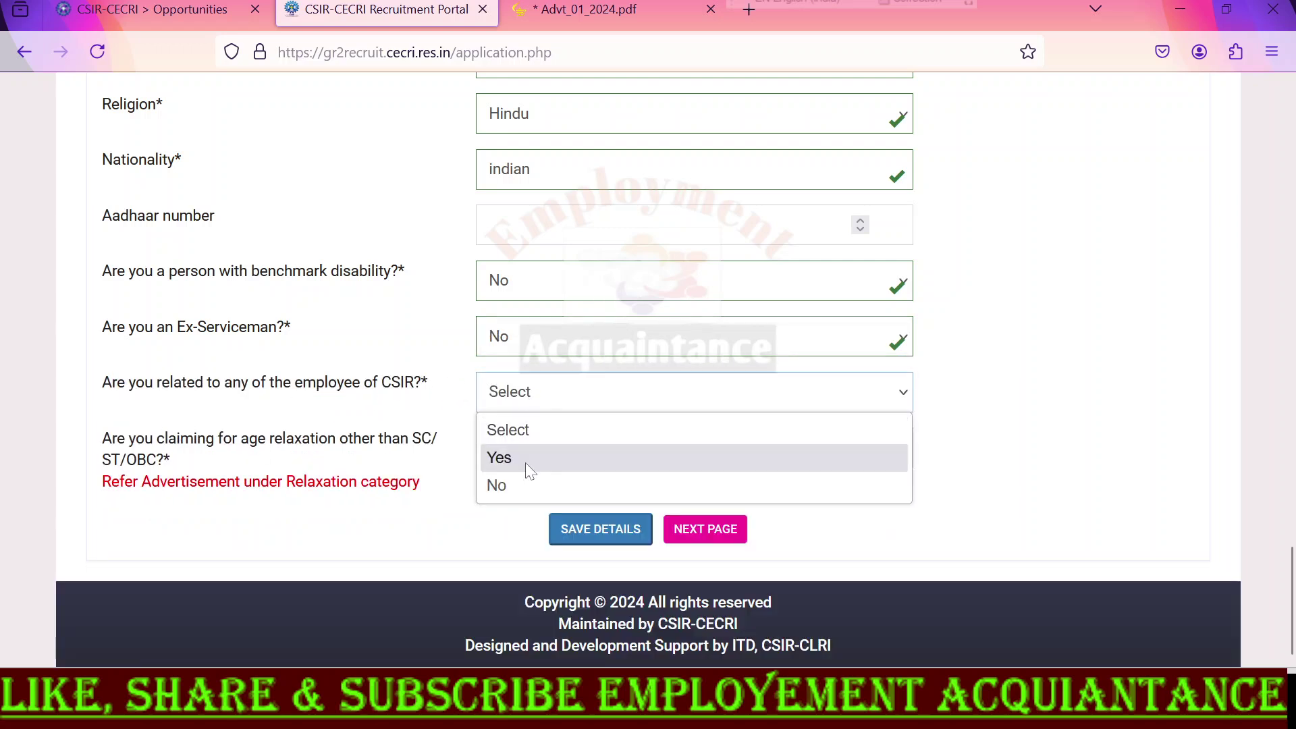
click(529, 457)
click(548, 392)
click(528, 491)
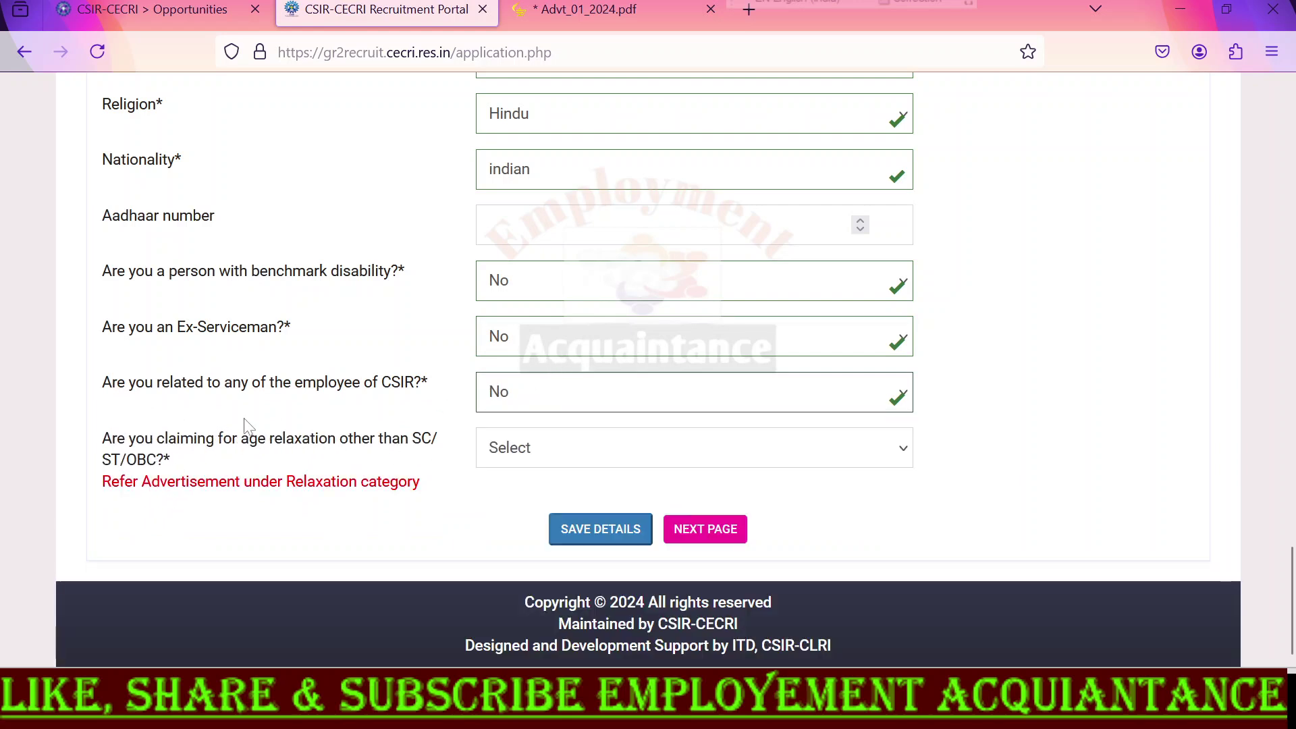
Answer Yes to claiming age relaxation other than SC/ST/OBC and examine the available relaxation categories
drag(101, 445, 424, 439)
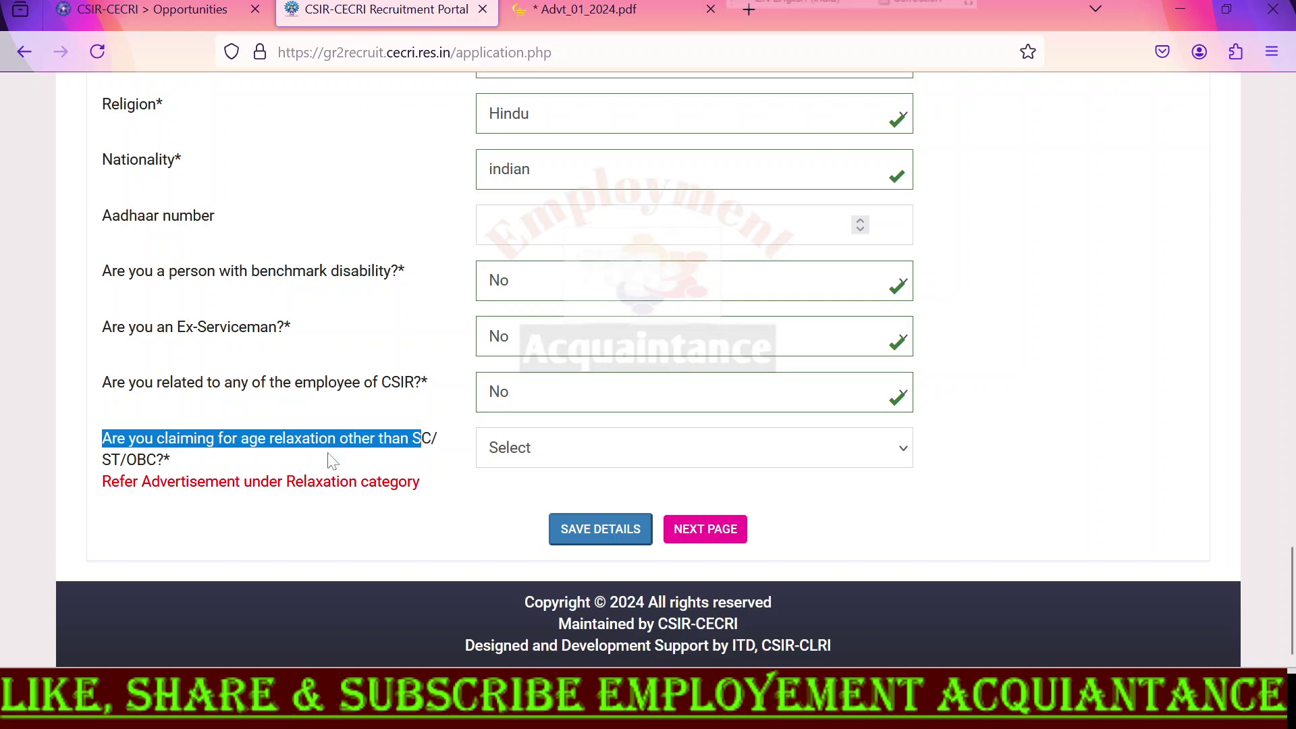
click(181, 527)
click(550, 454)
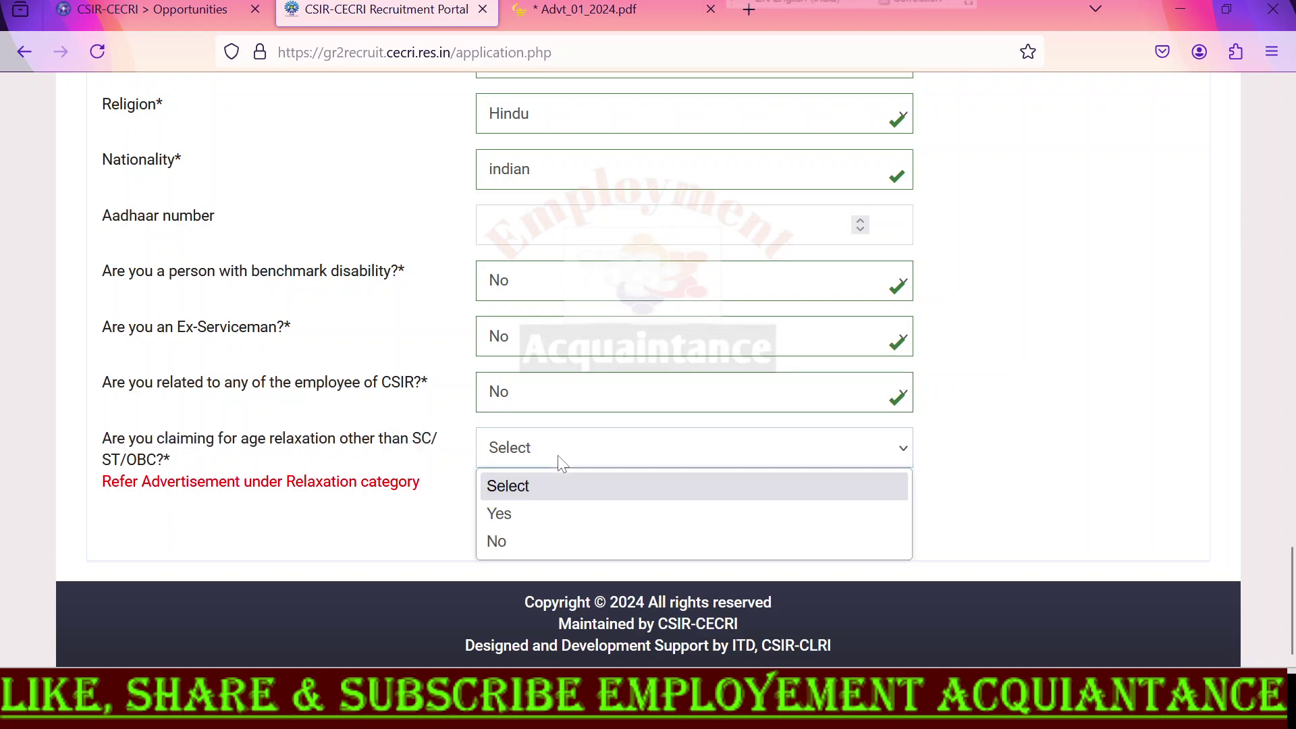
click(550, 513)
click(540, 533)
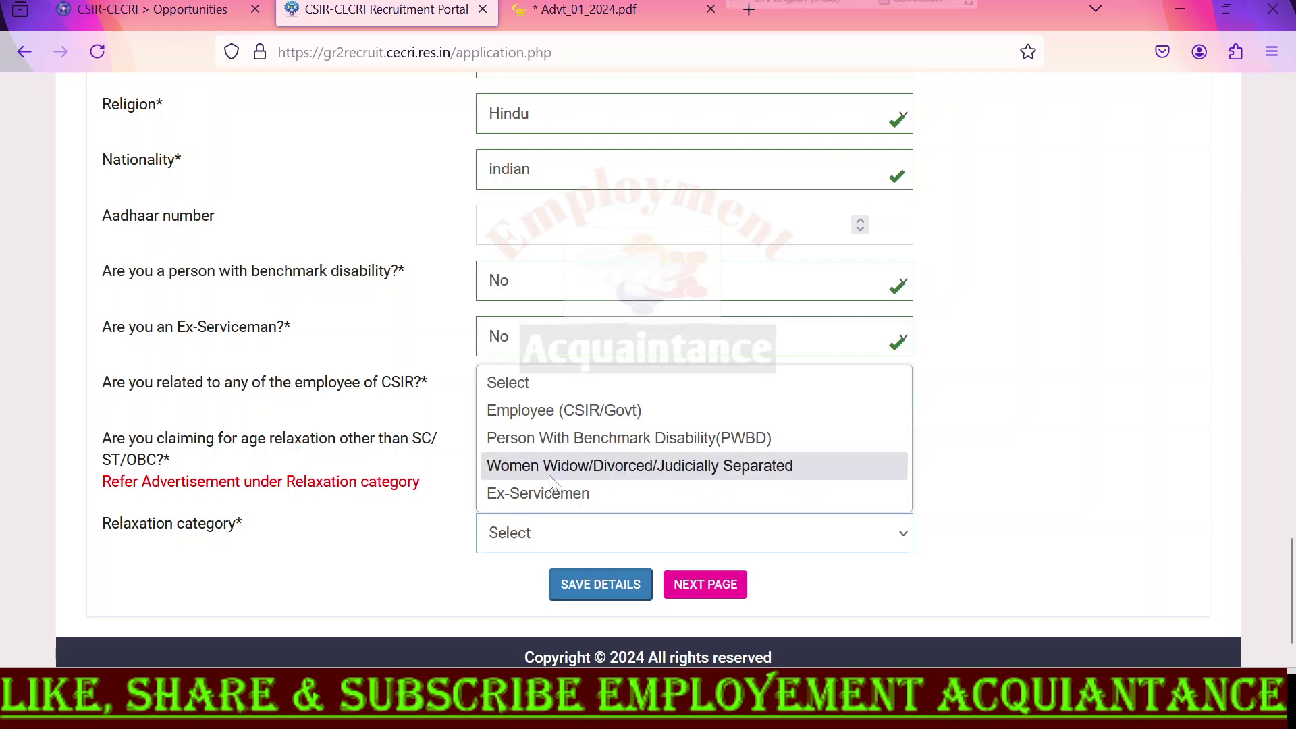
click(395, 550)
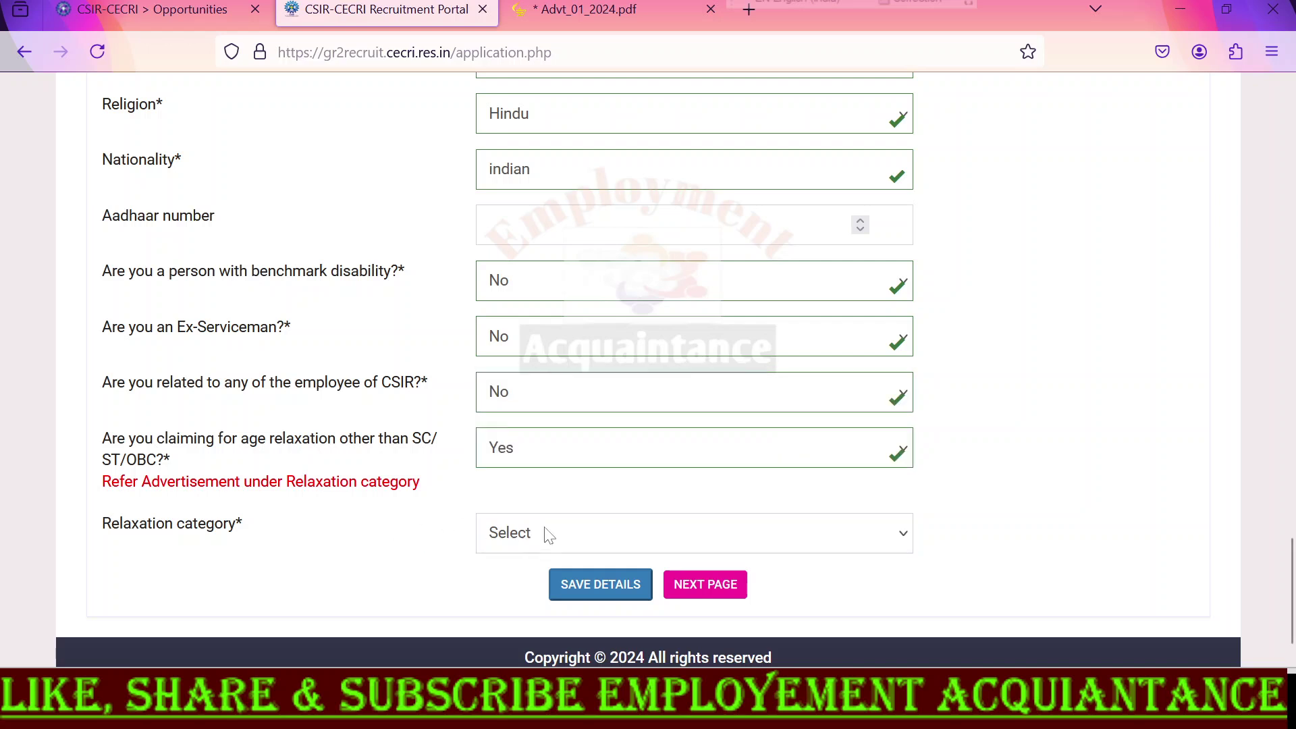
Set the age relaxation claim to No and proceed to the Educational Details page
click(608, 445)
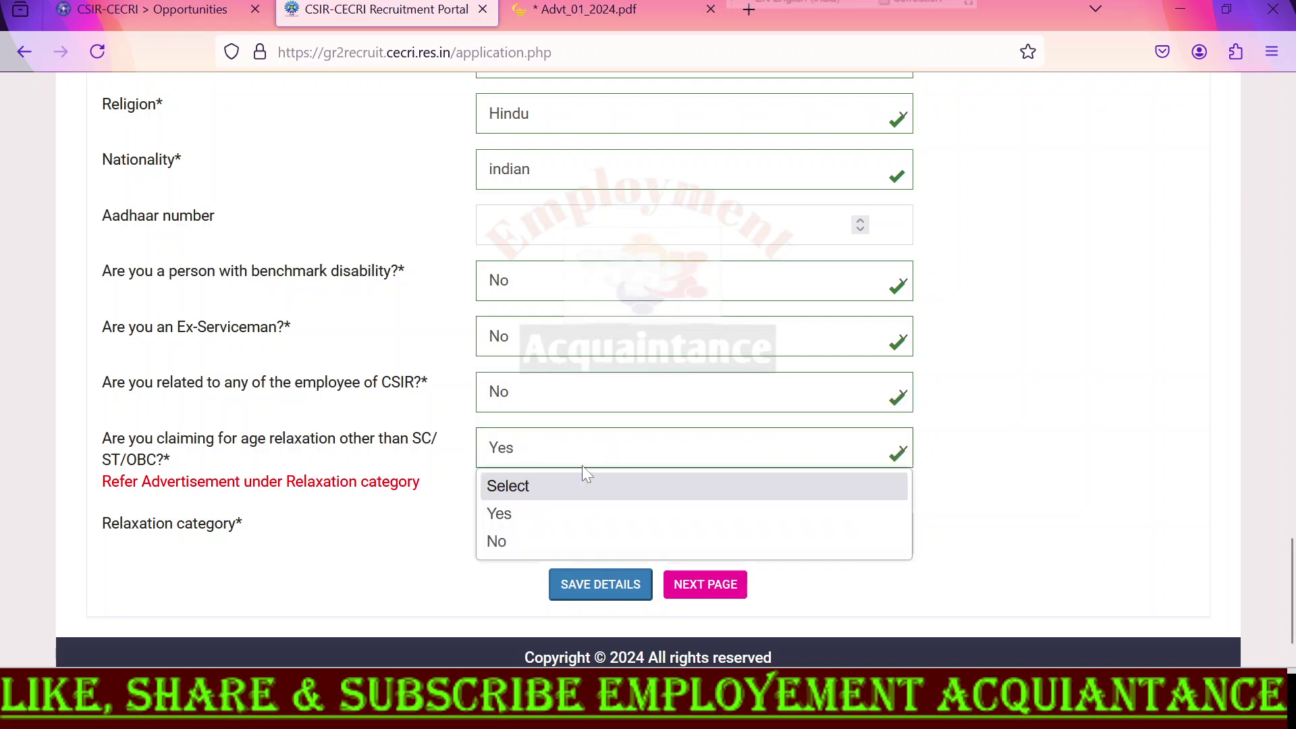
click(509, 540)
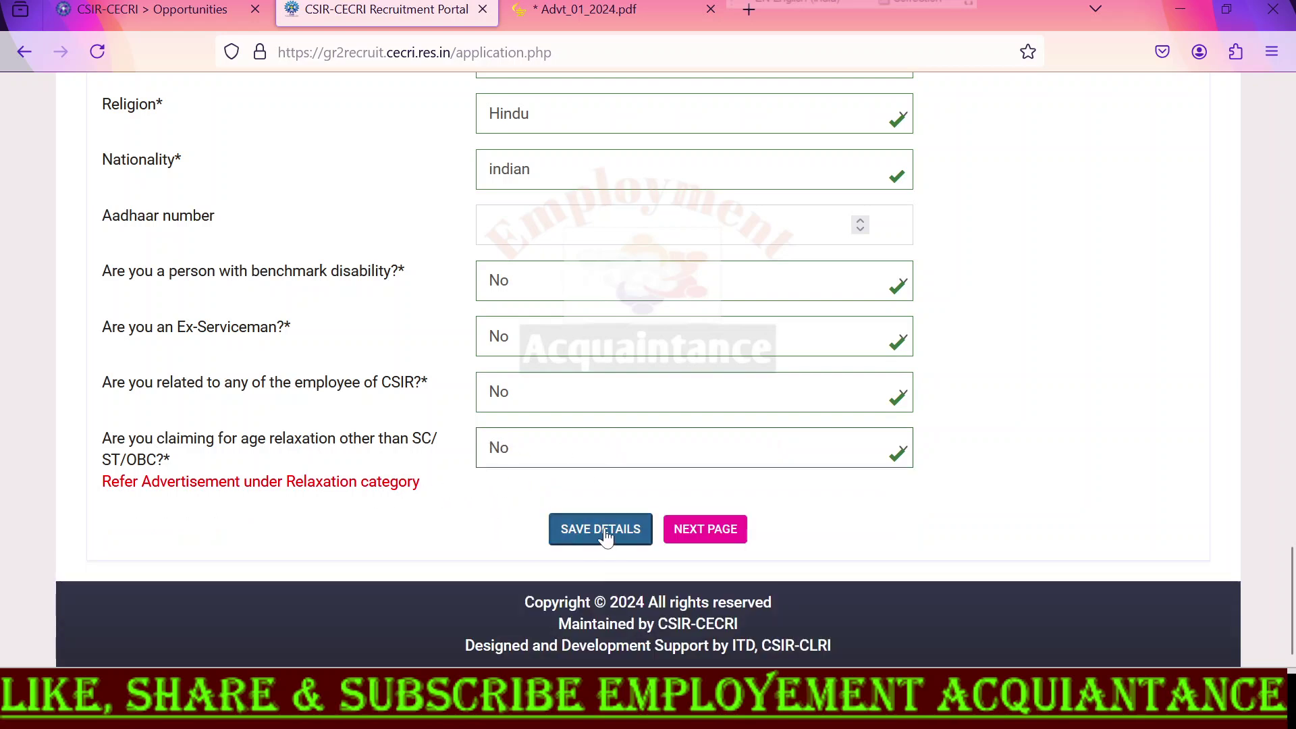
click(726, 539)
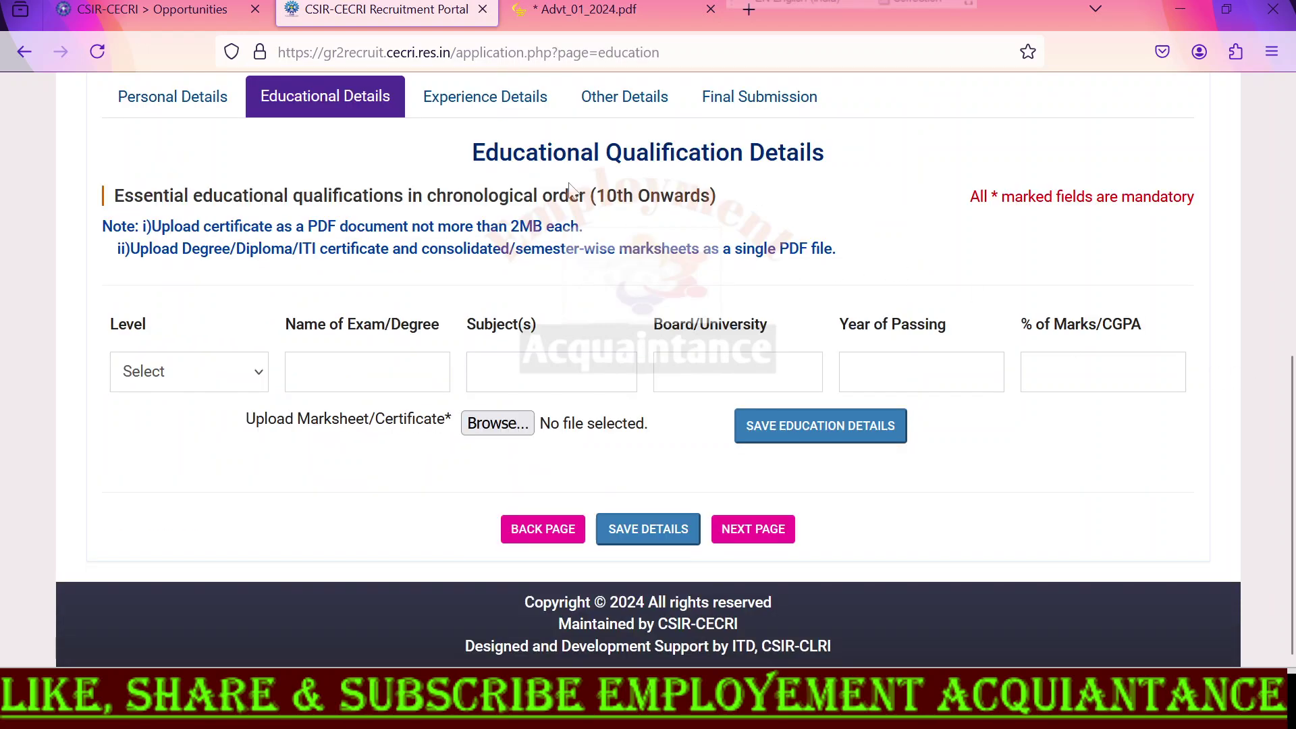
Review the certificate upload note for educational qualifications and set the qualification level to ITI
drag(471, 152, 838, 181)
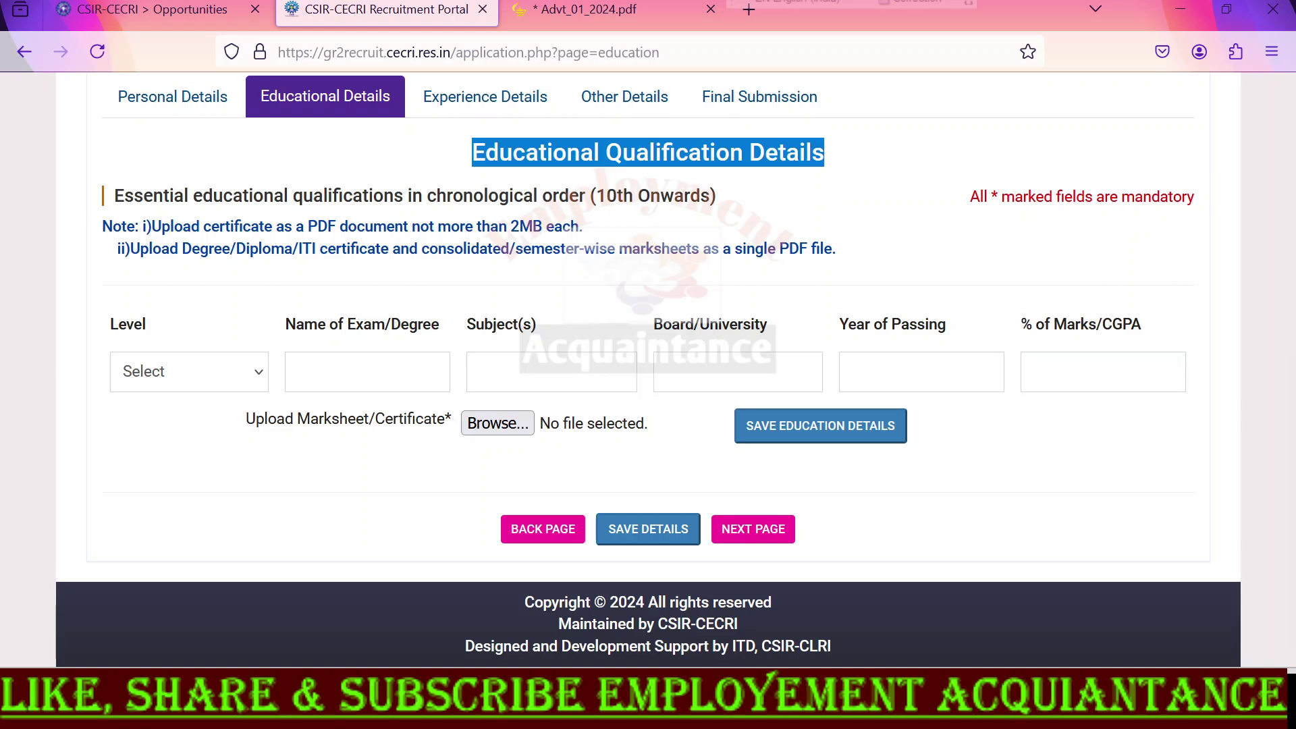
drag(154, 227, 595, 238)
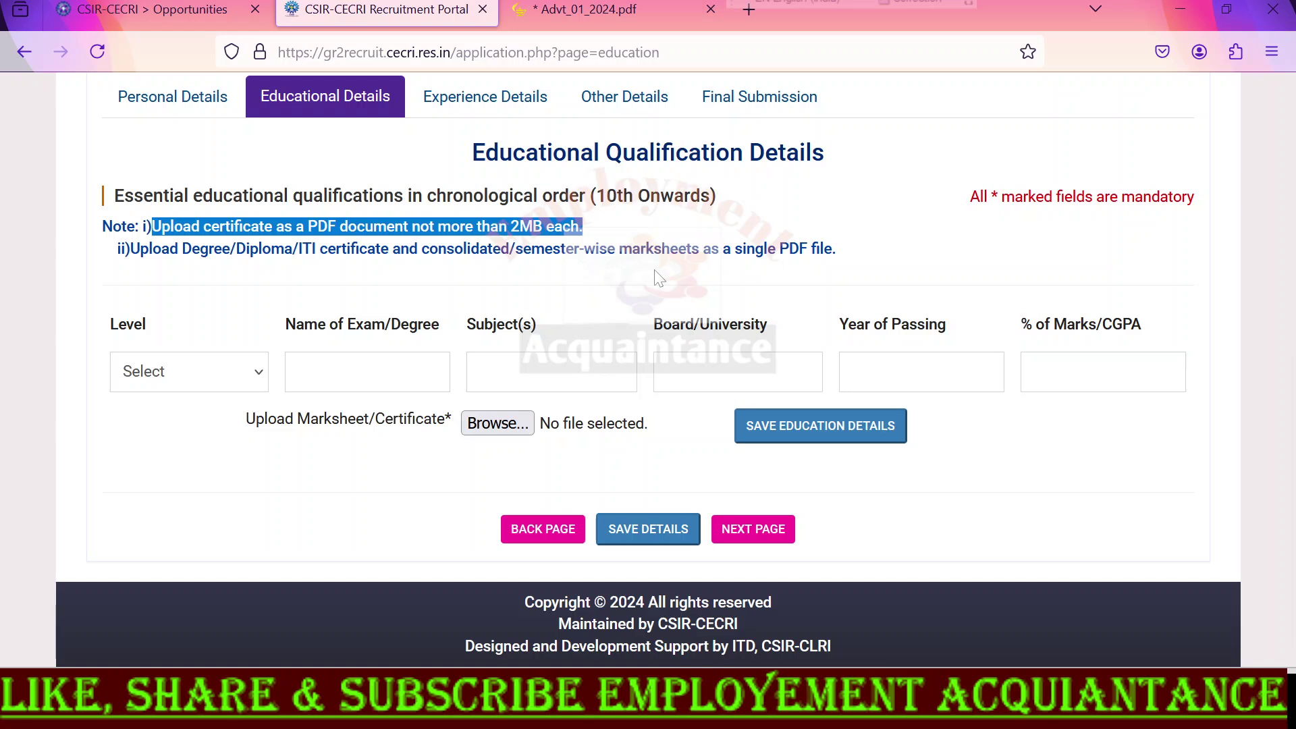
click(250, 375)
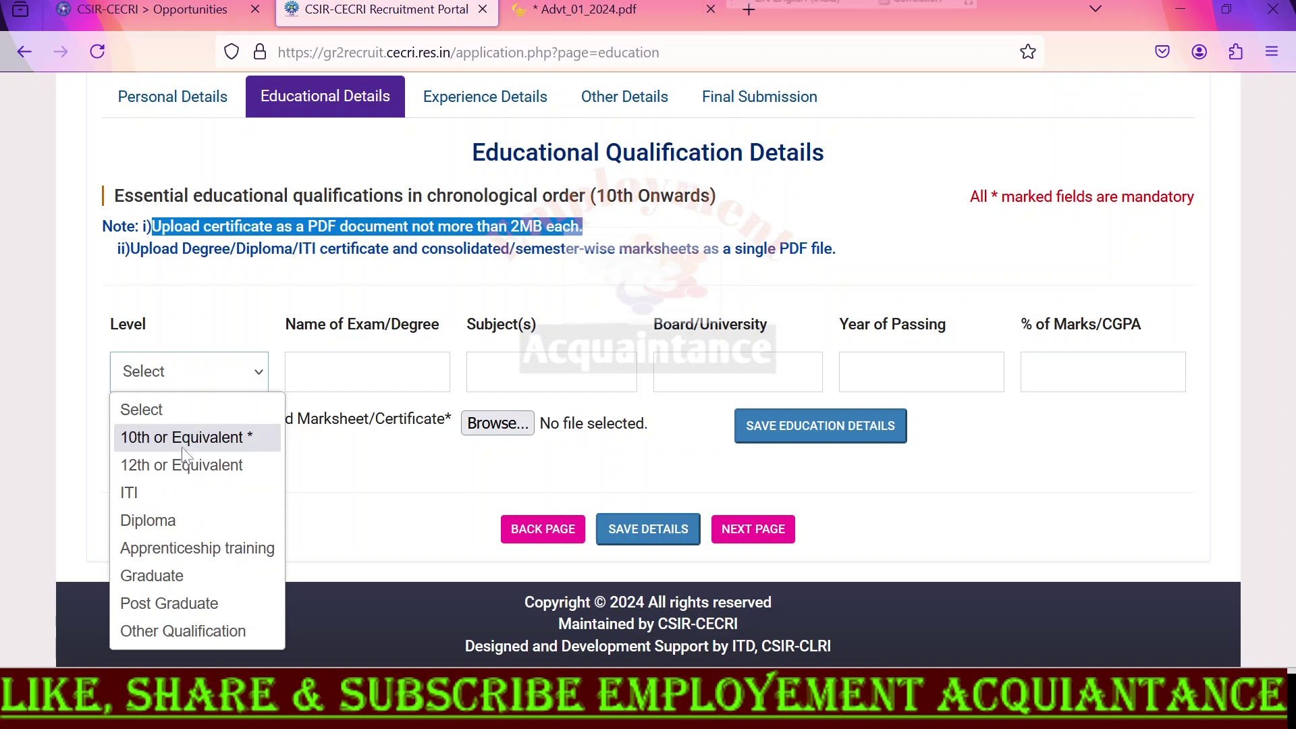
click(172, 493)
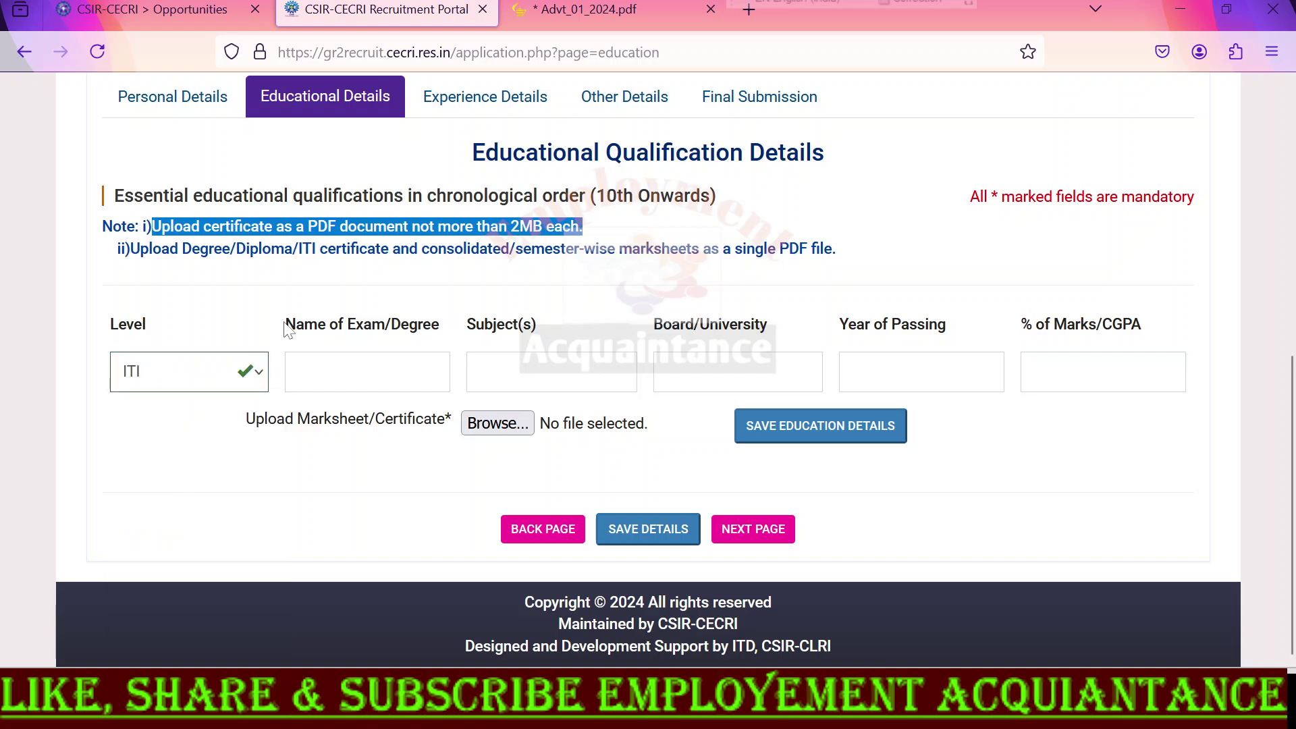
Examine the exam name, subjects, board, passing year, marks and marksheet upload fields, plus the qualification level options
drag(286, 324, 385, 325)
click(298, 371)
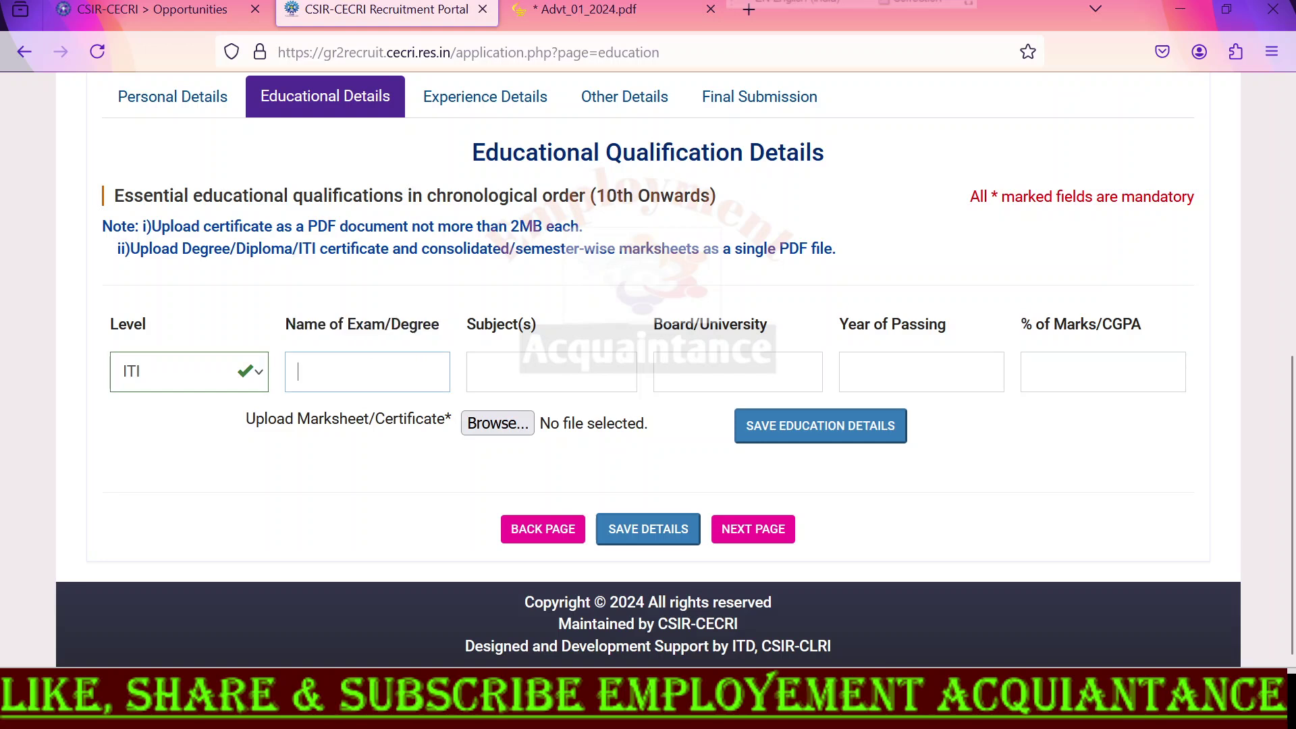
drag(477, 325, 561, 332)
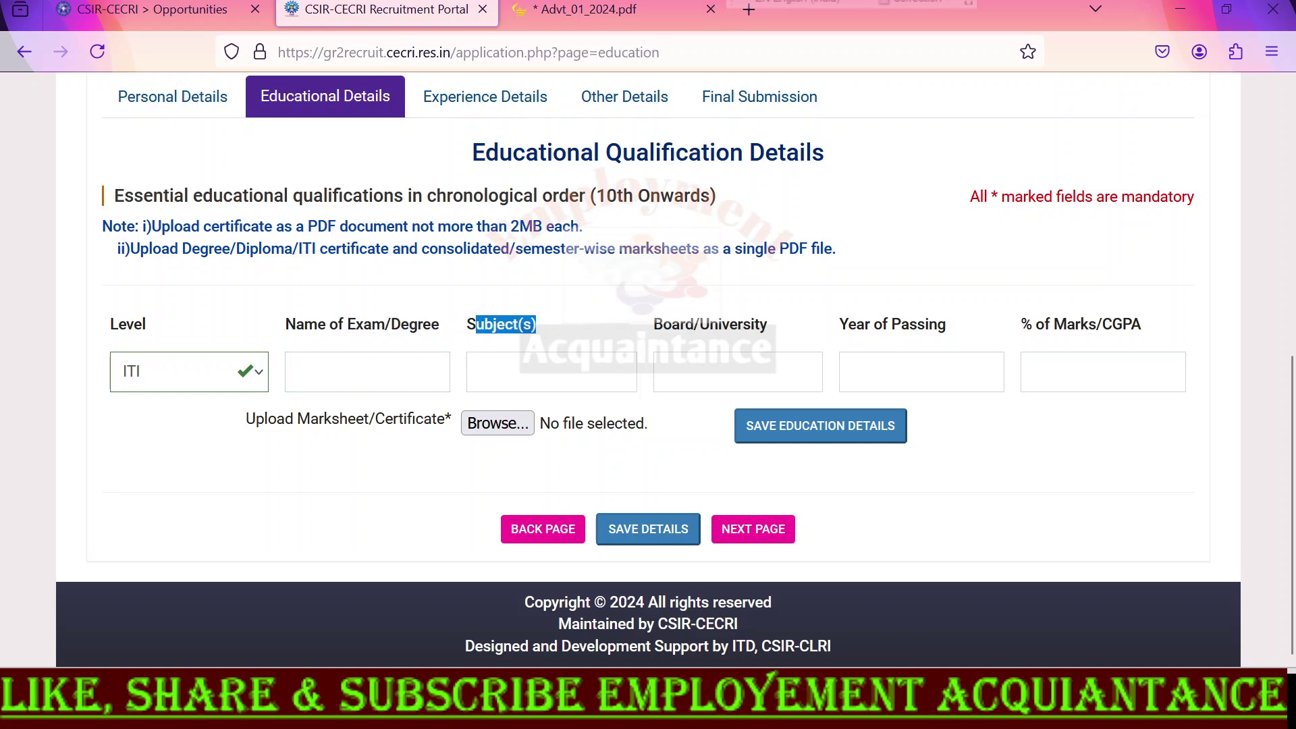
drag(652, 327, 1175, 332)
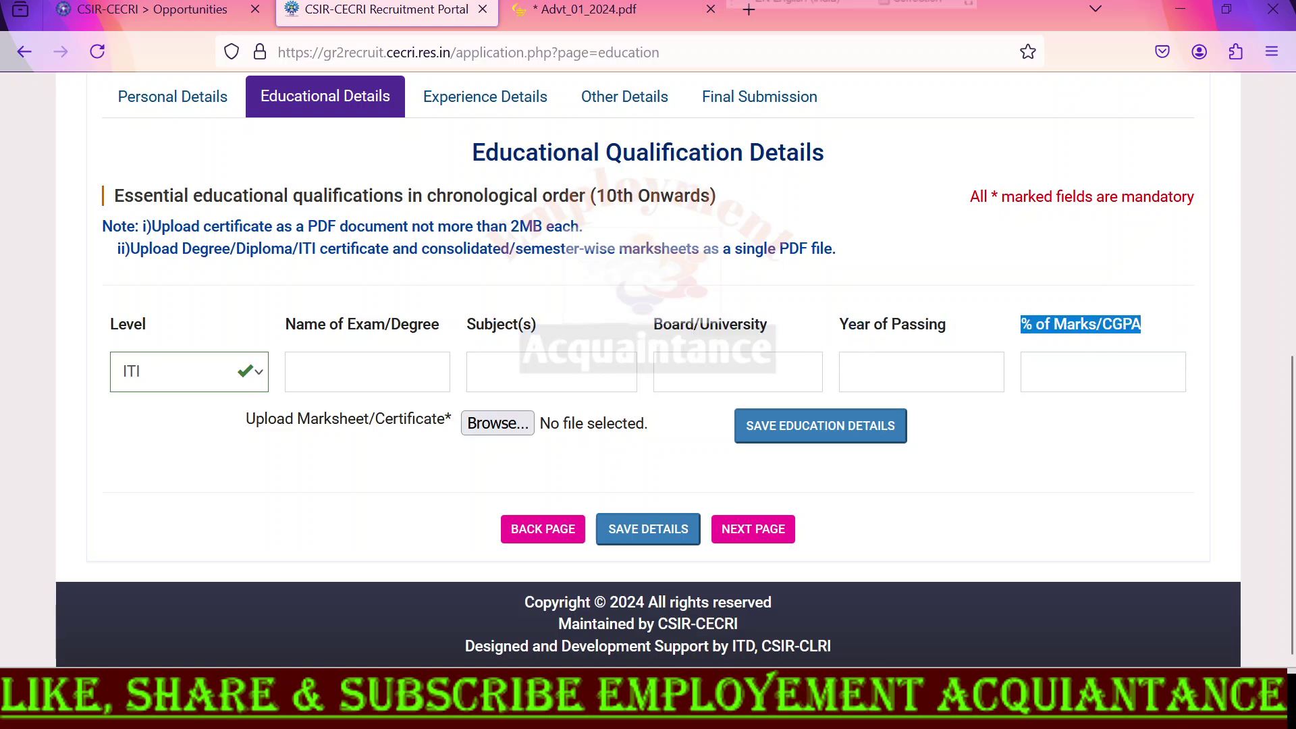
drag(246, 419, 445, 420)
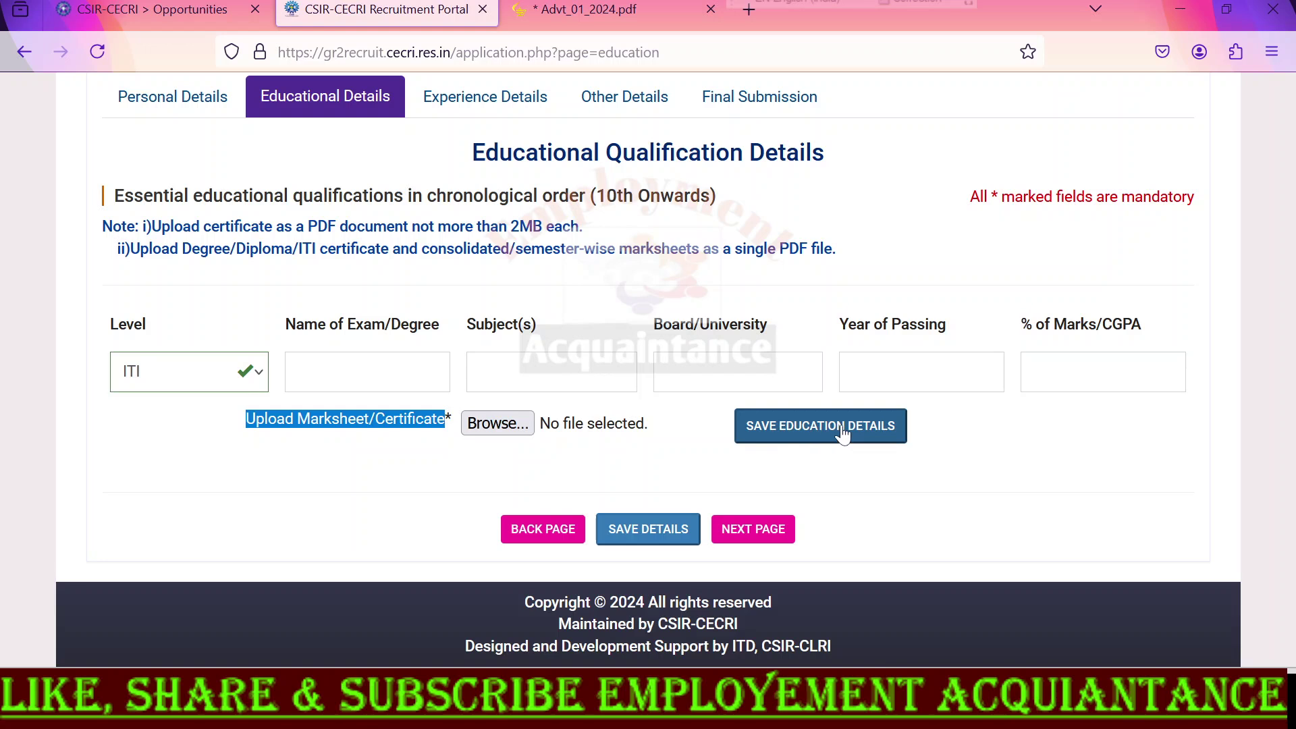
click(183, 375)
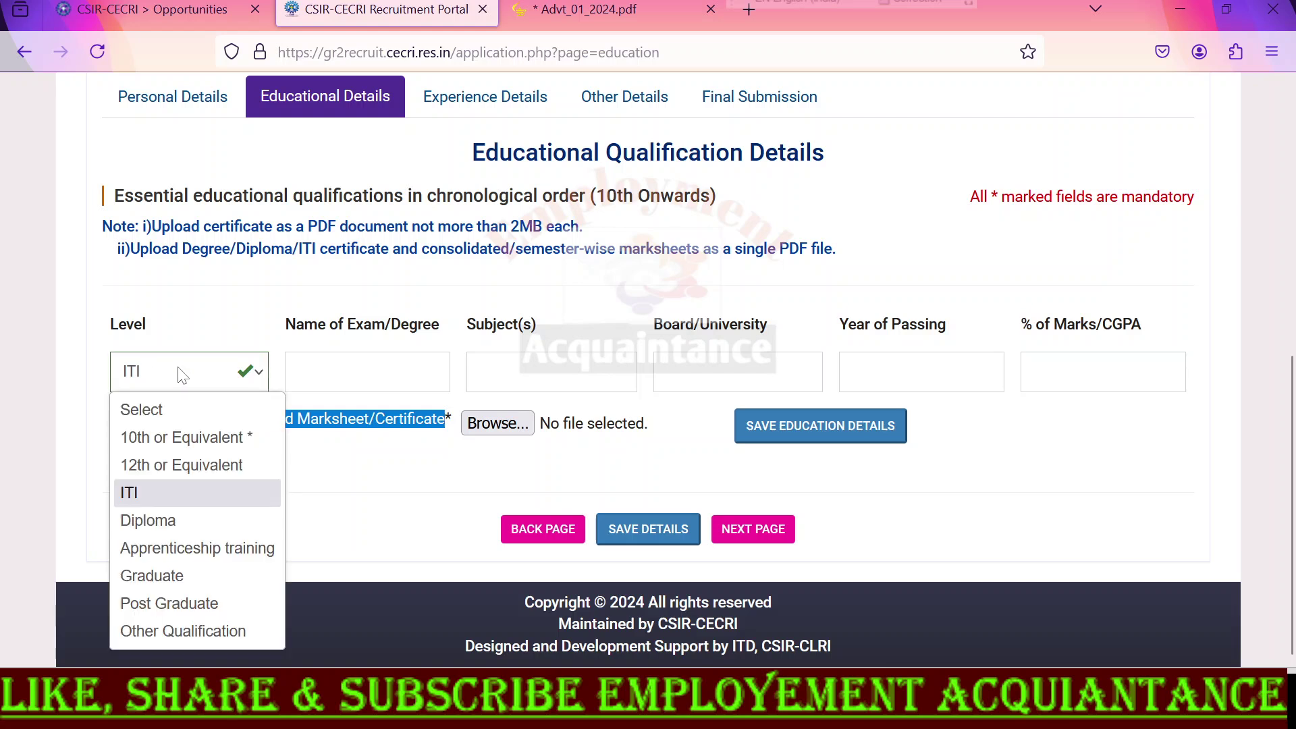
click(372, 513)
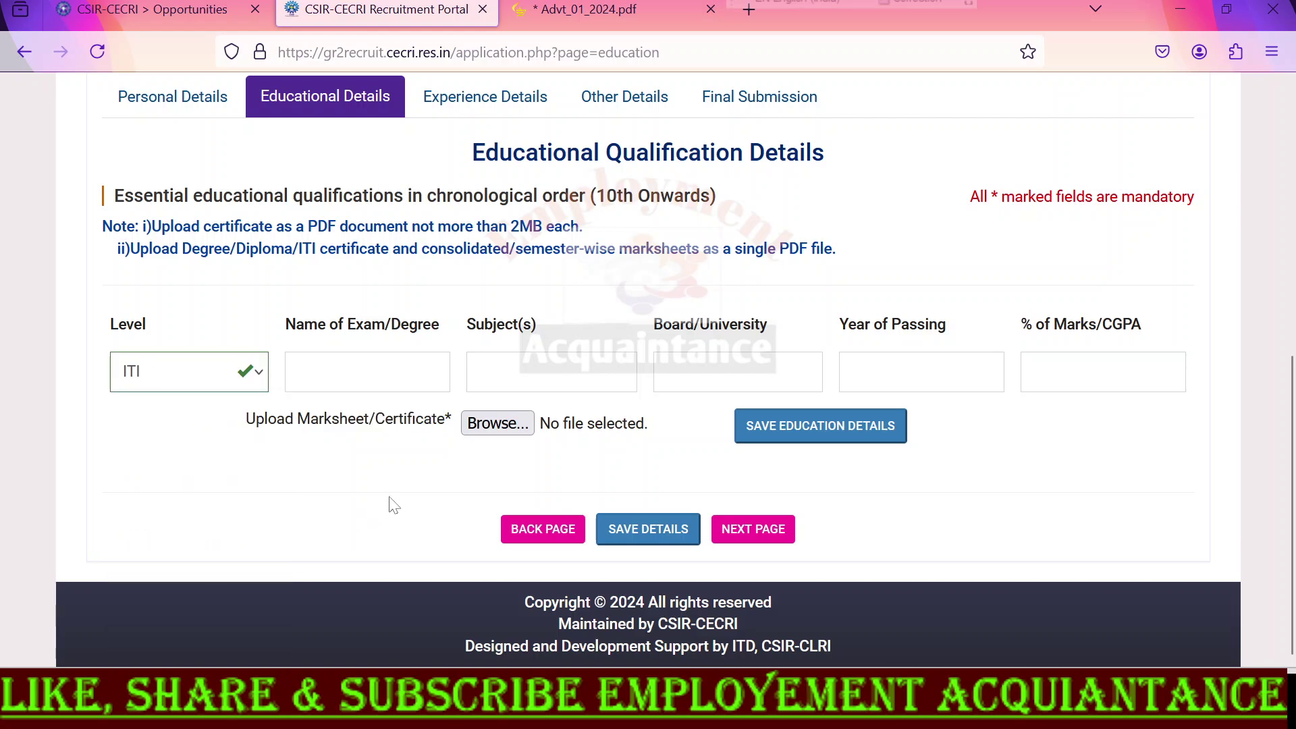
Proceed to the Experience Details page and set the work experience answer to No
click(761, 530)
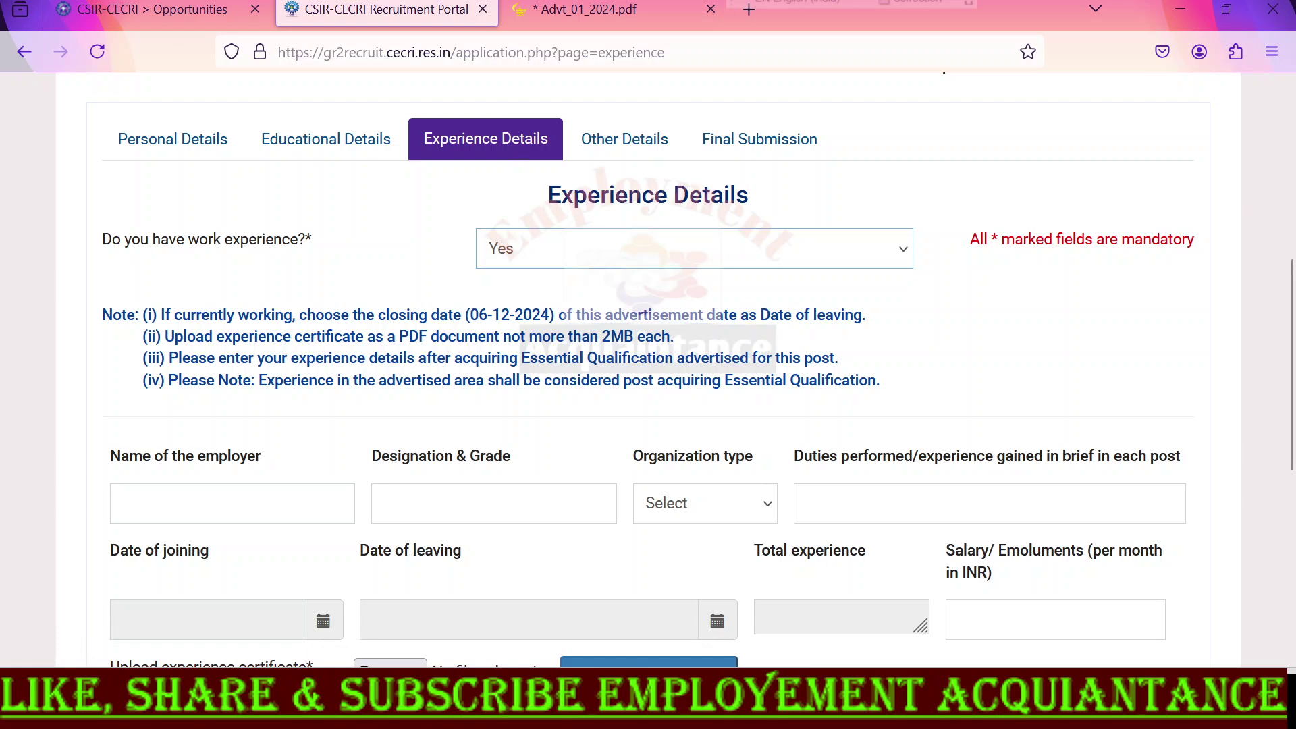
drag(548, 195, 791, 223)
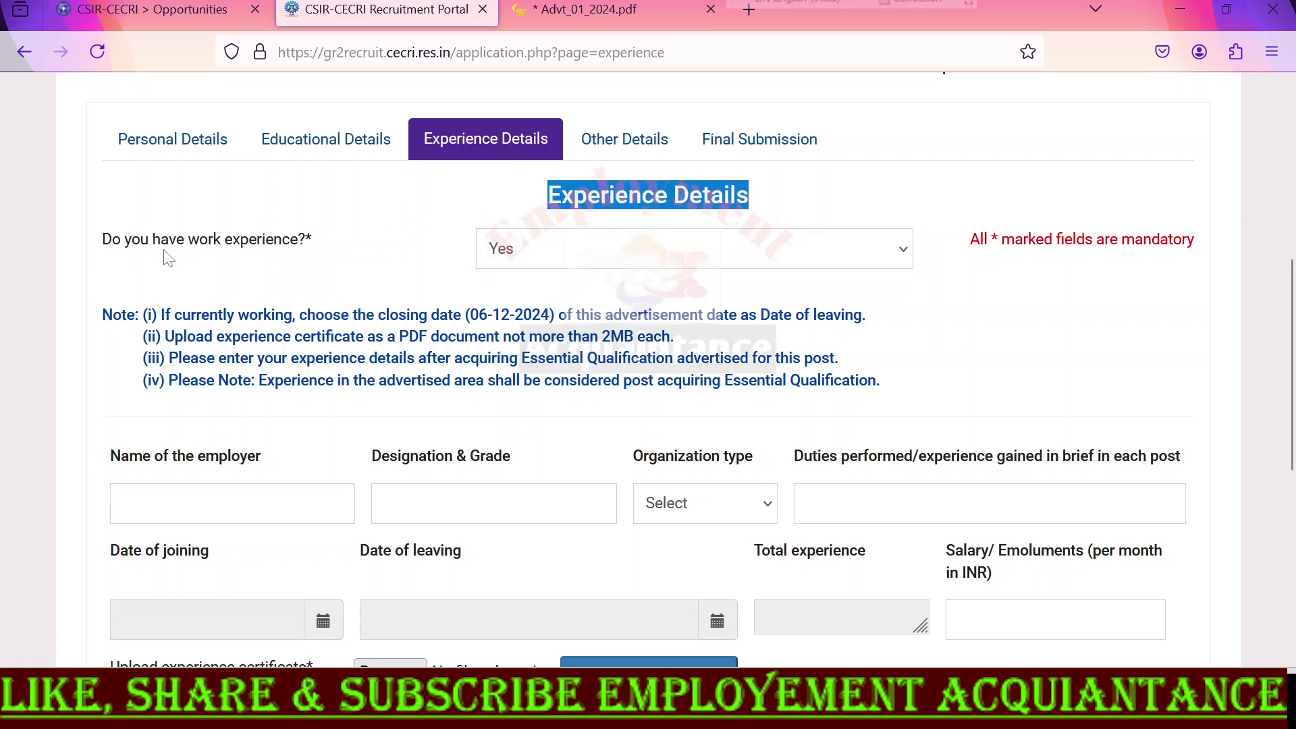
drag(103, 240, 321, 248)
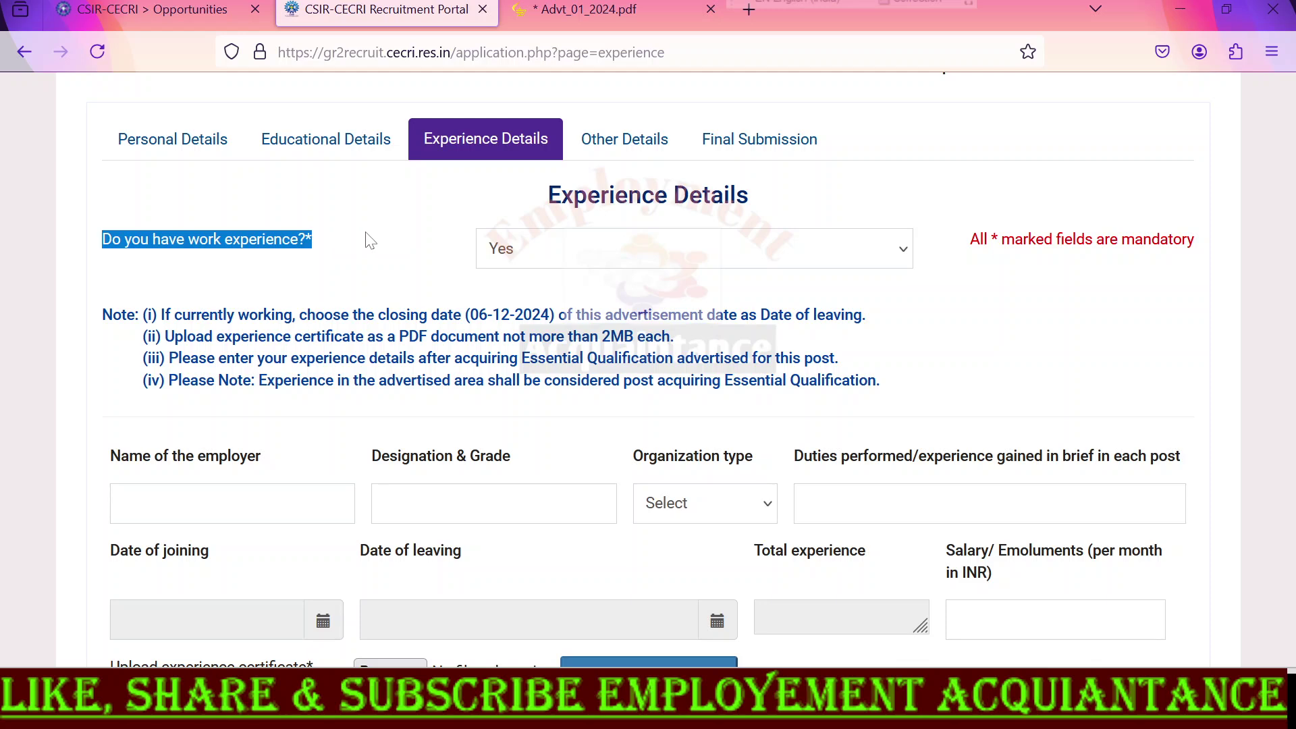
click(567, 251)
click(557, 341)
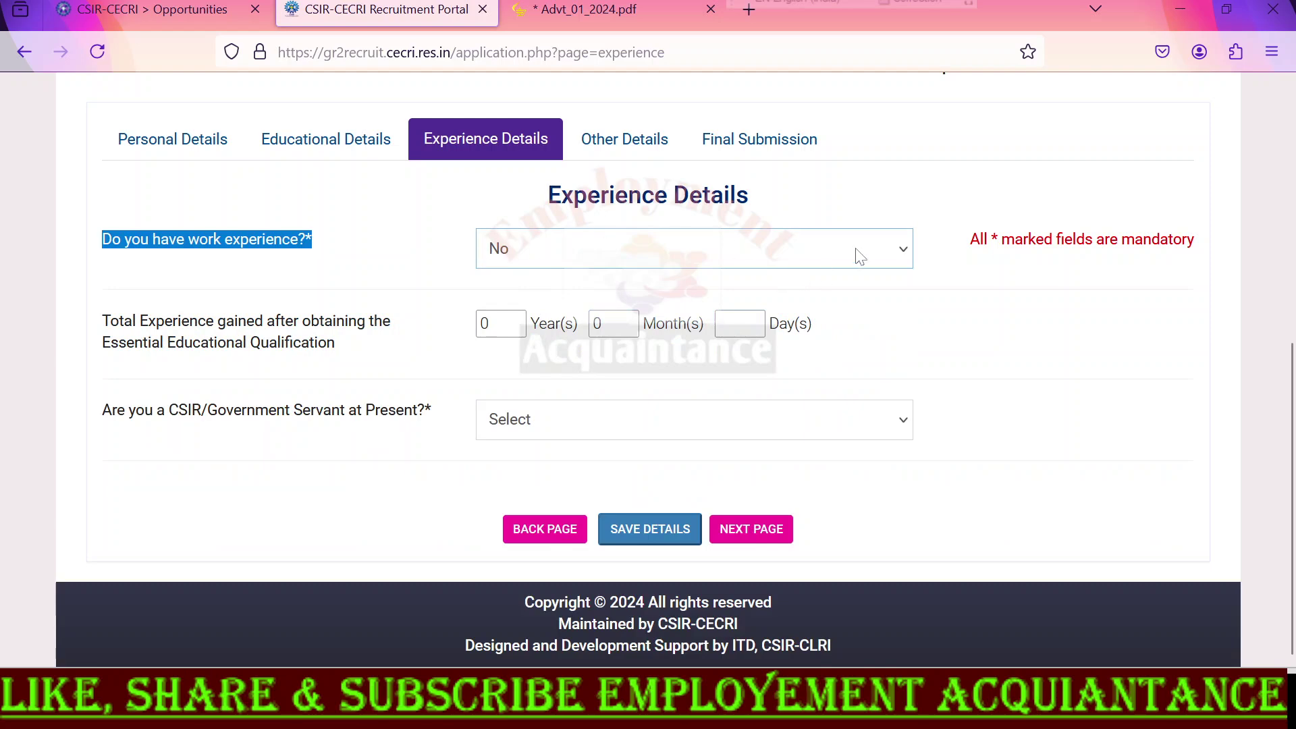
Set the work experience answer to Yes to view the employer and certificate fields, and set it back to No
click(607, 258)
click(529, 309)
scroll(266, 355, down, 3)
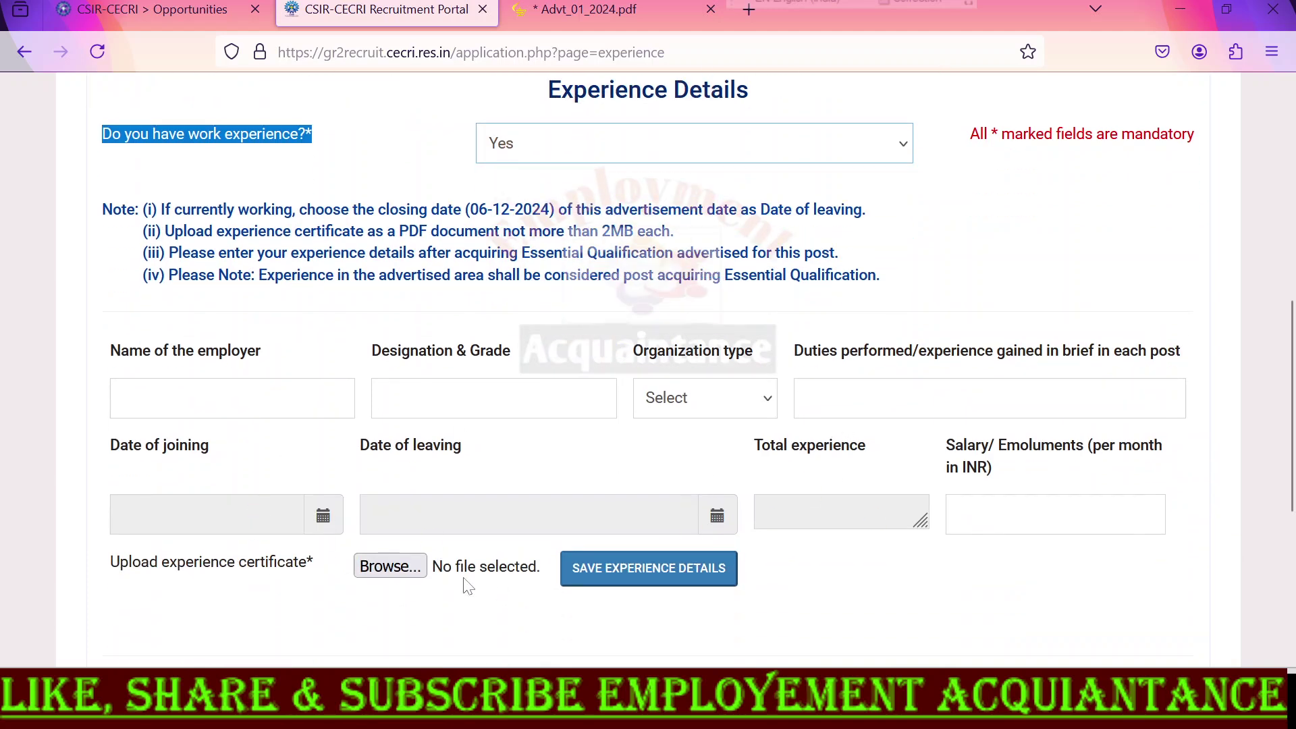
click(642, 148)
click(582, 237)
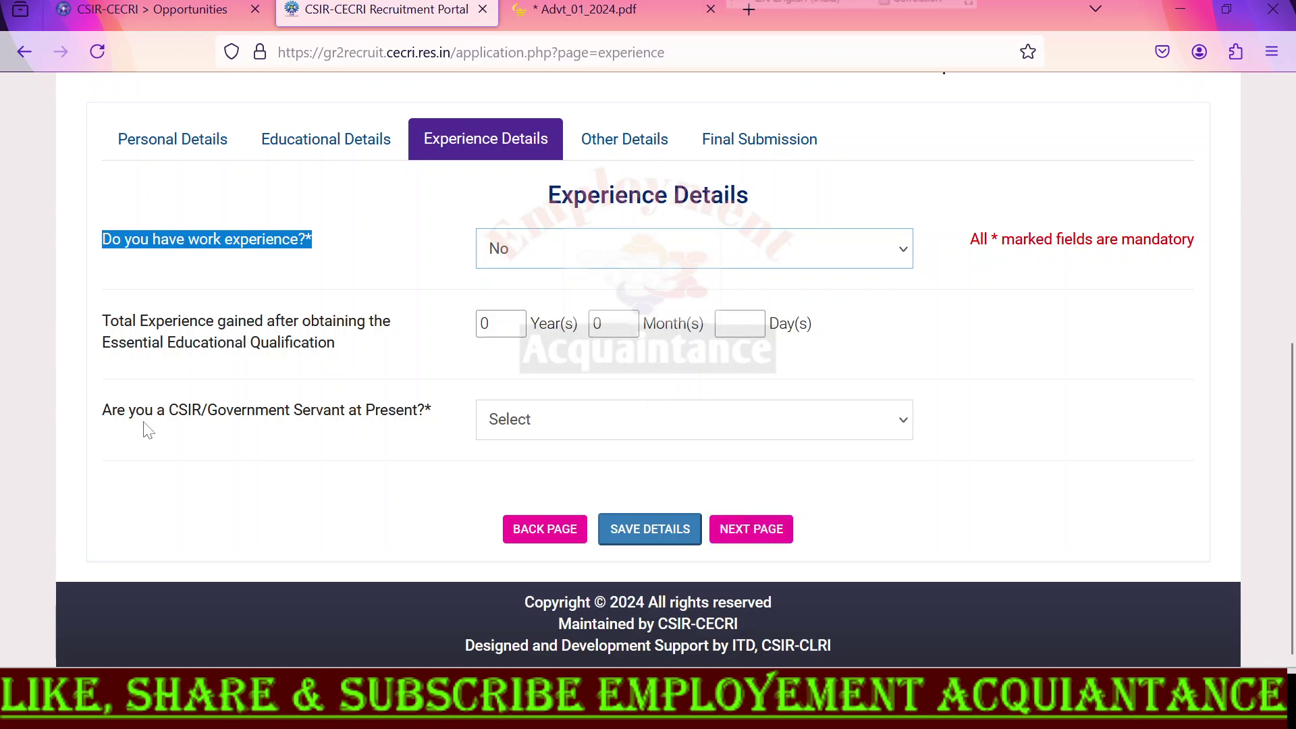
Set the present CSIR/Government servant answer to No after viewing the Yes fields, and proceed to the Other Details page
drag(106, 411, 287, 437)
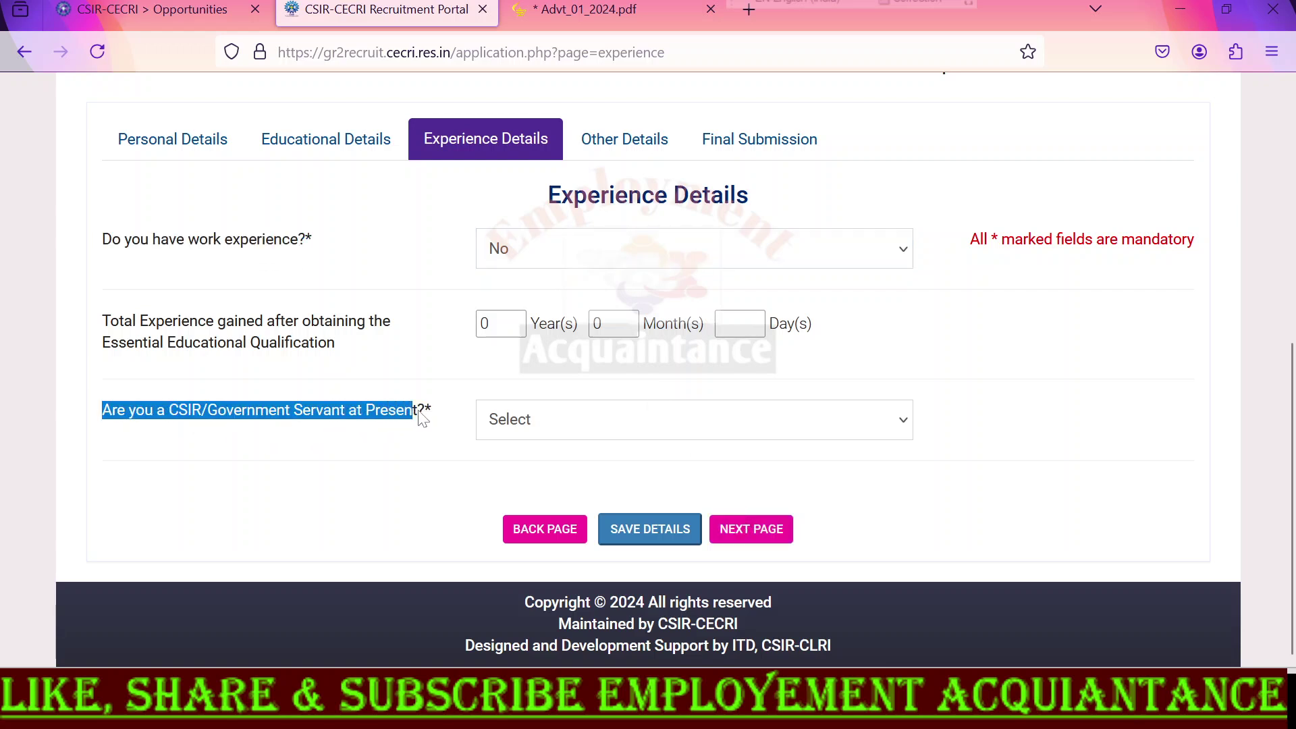
click(544, 430)
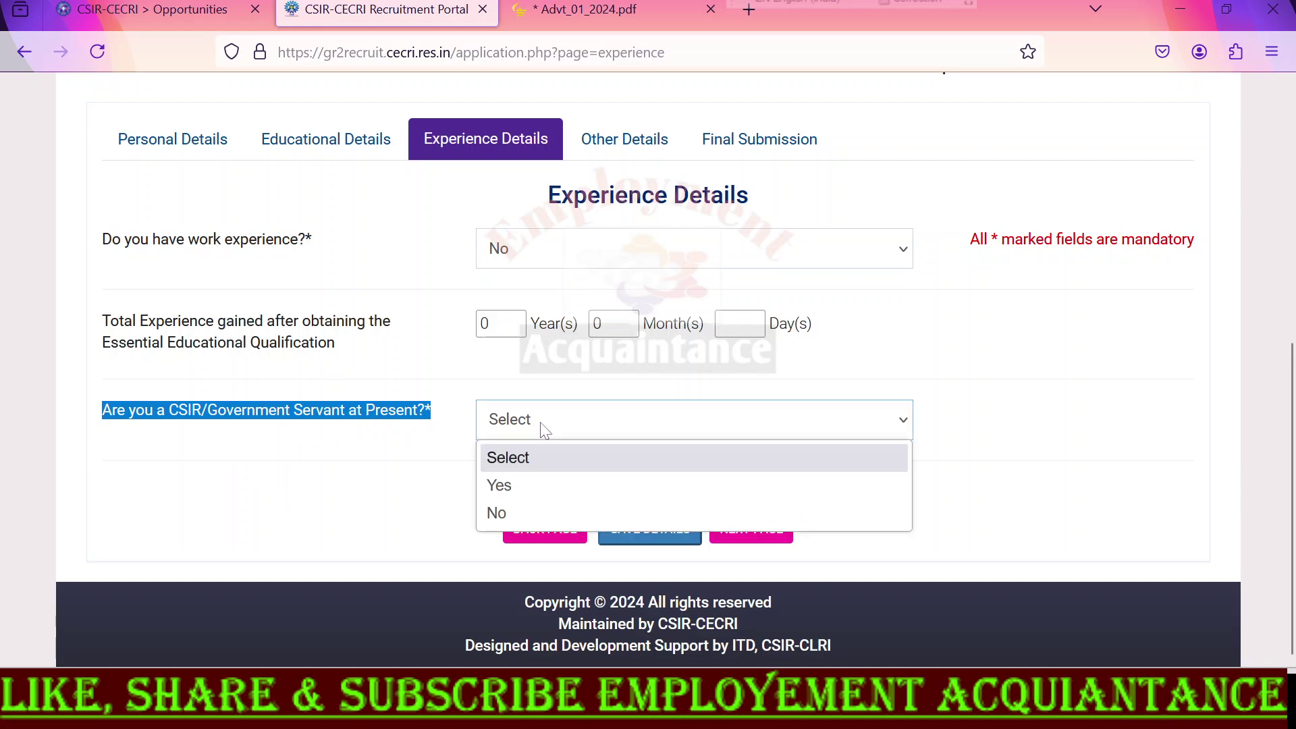
click(532, 492)
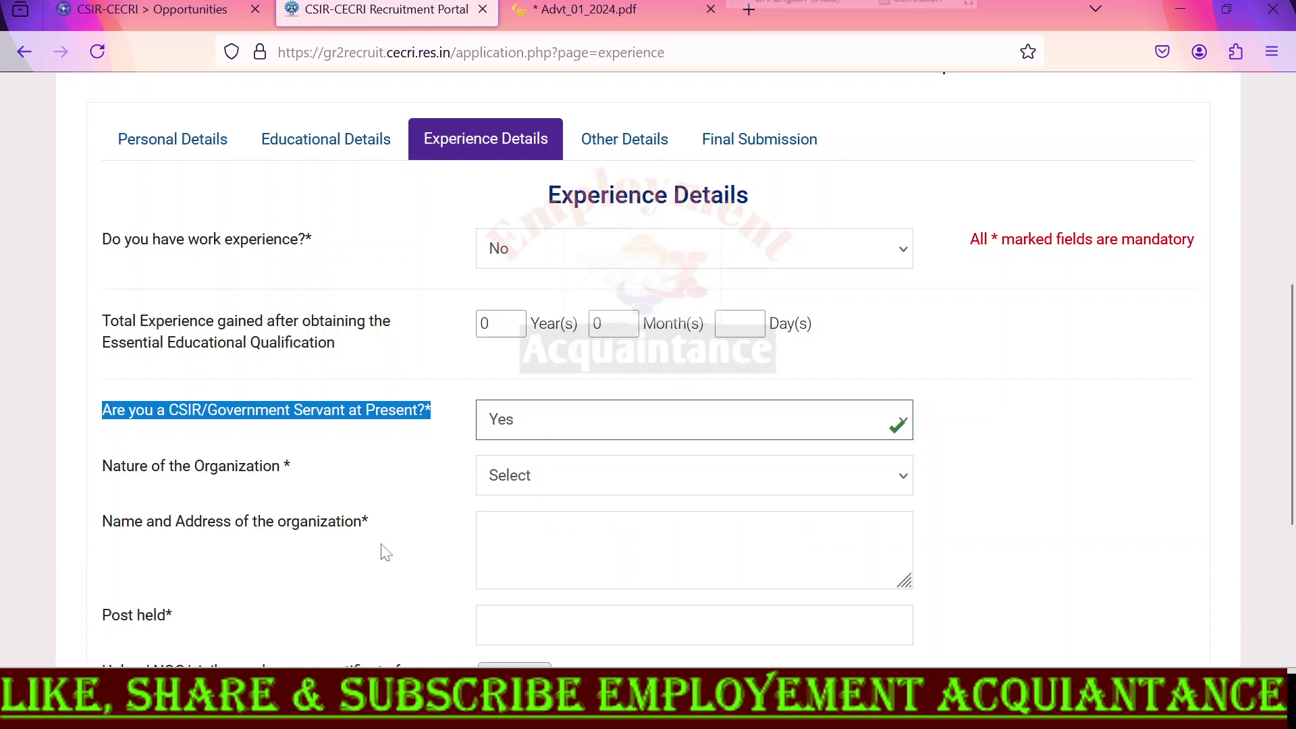
click(527, 430)
click(524, 511)
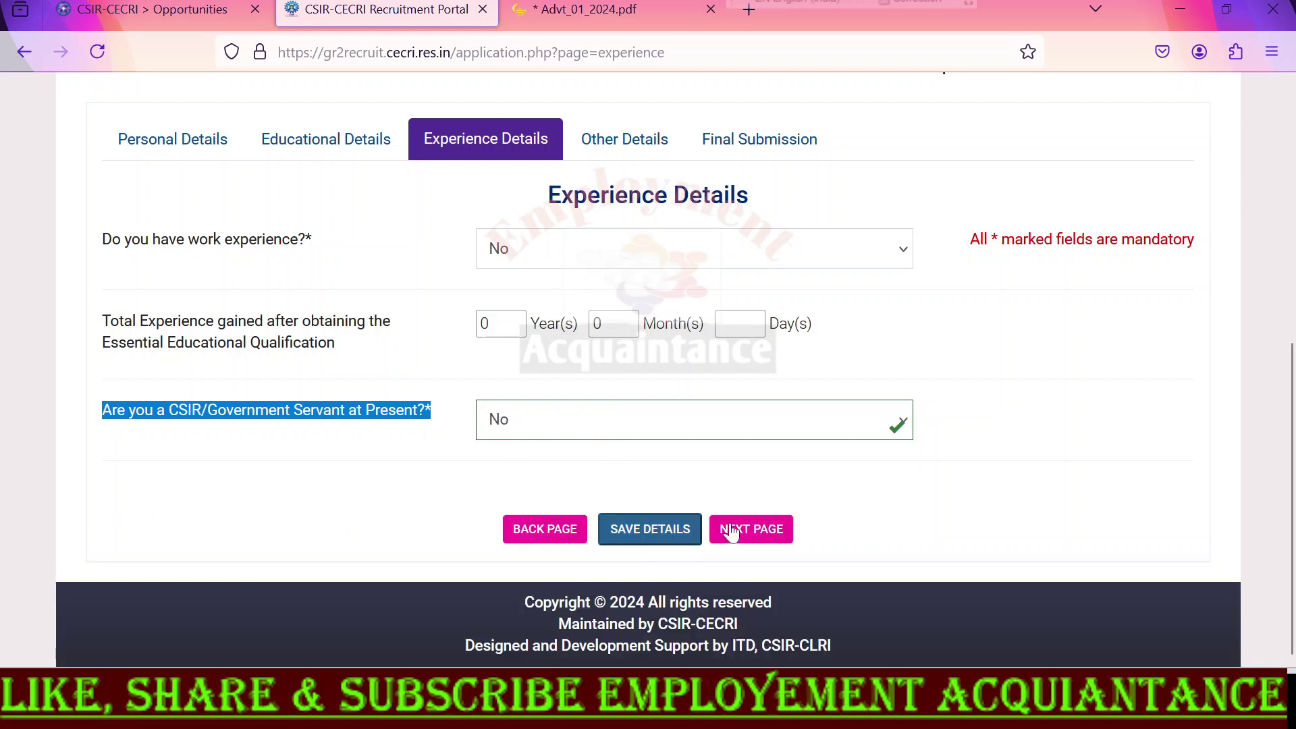
click(769, 533)
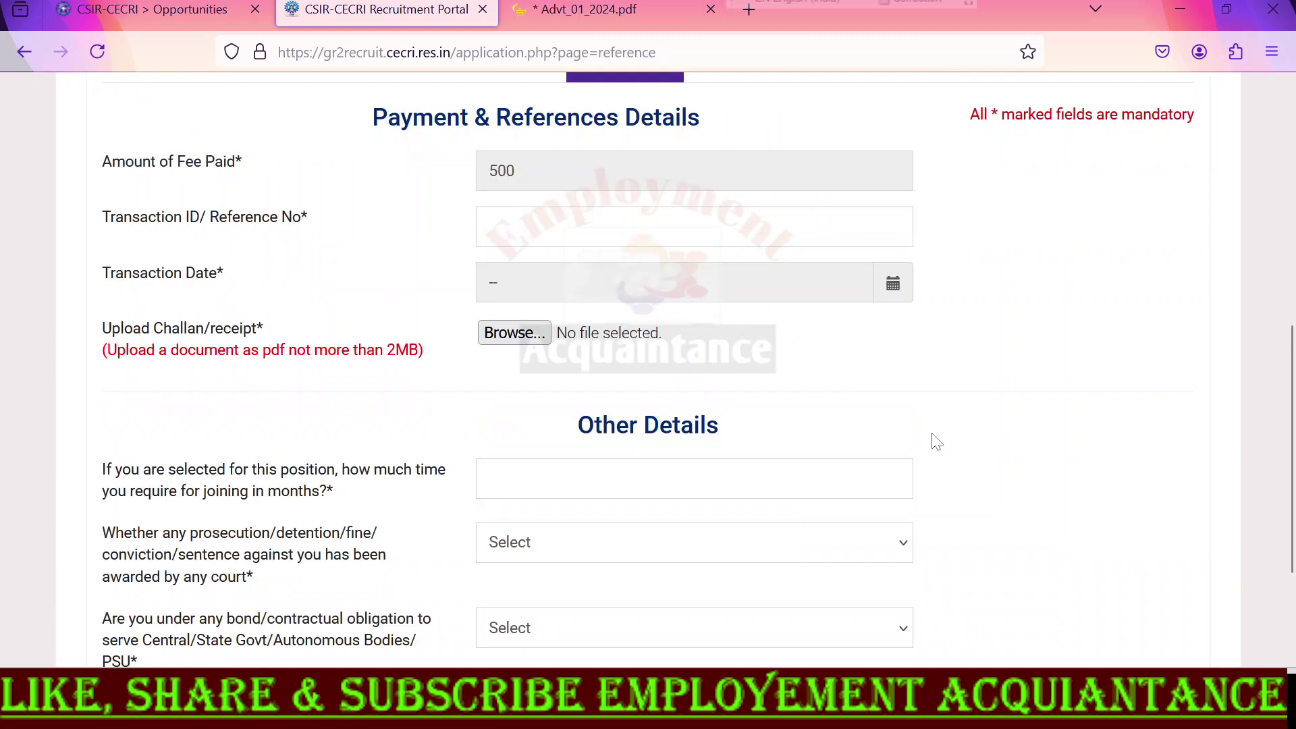
Examine the fee amount, transaction ID, transaction date and challan upload fields under Payment & References Details
drag(372, 118, 732, 121)
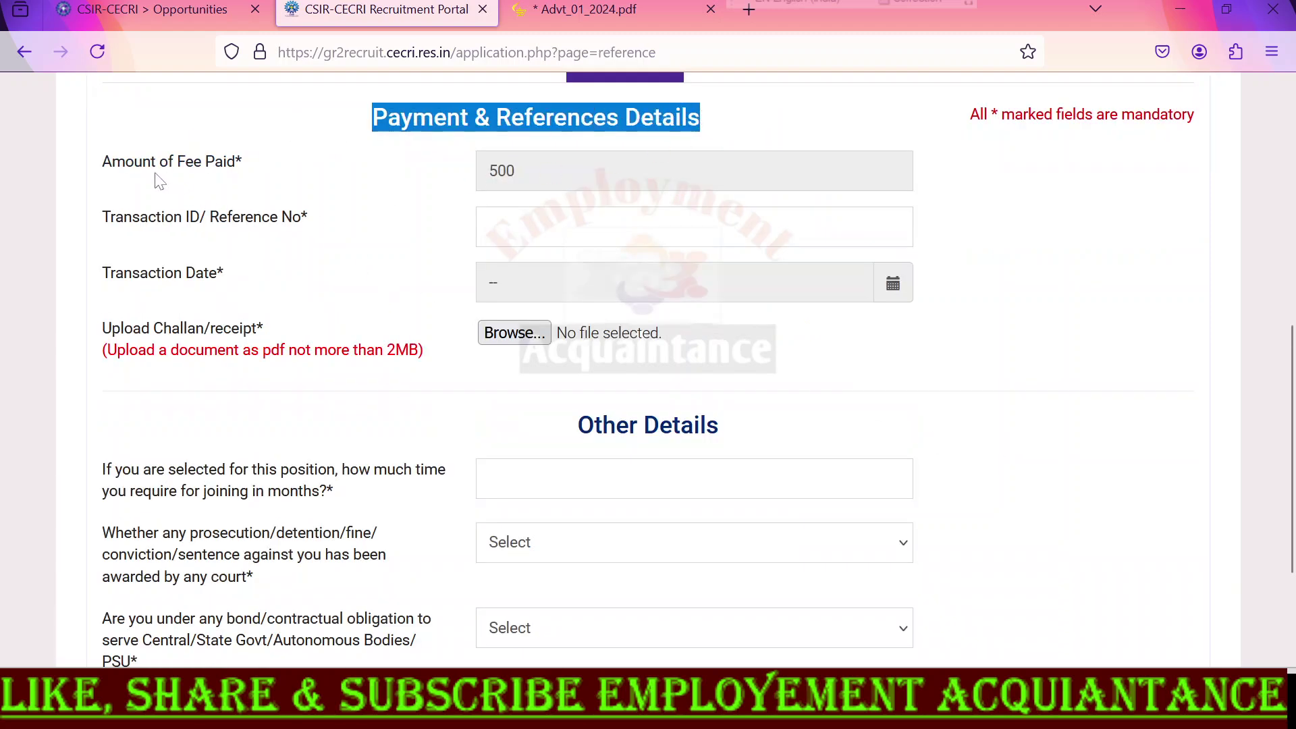
drag(105, 164, 270, 166)
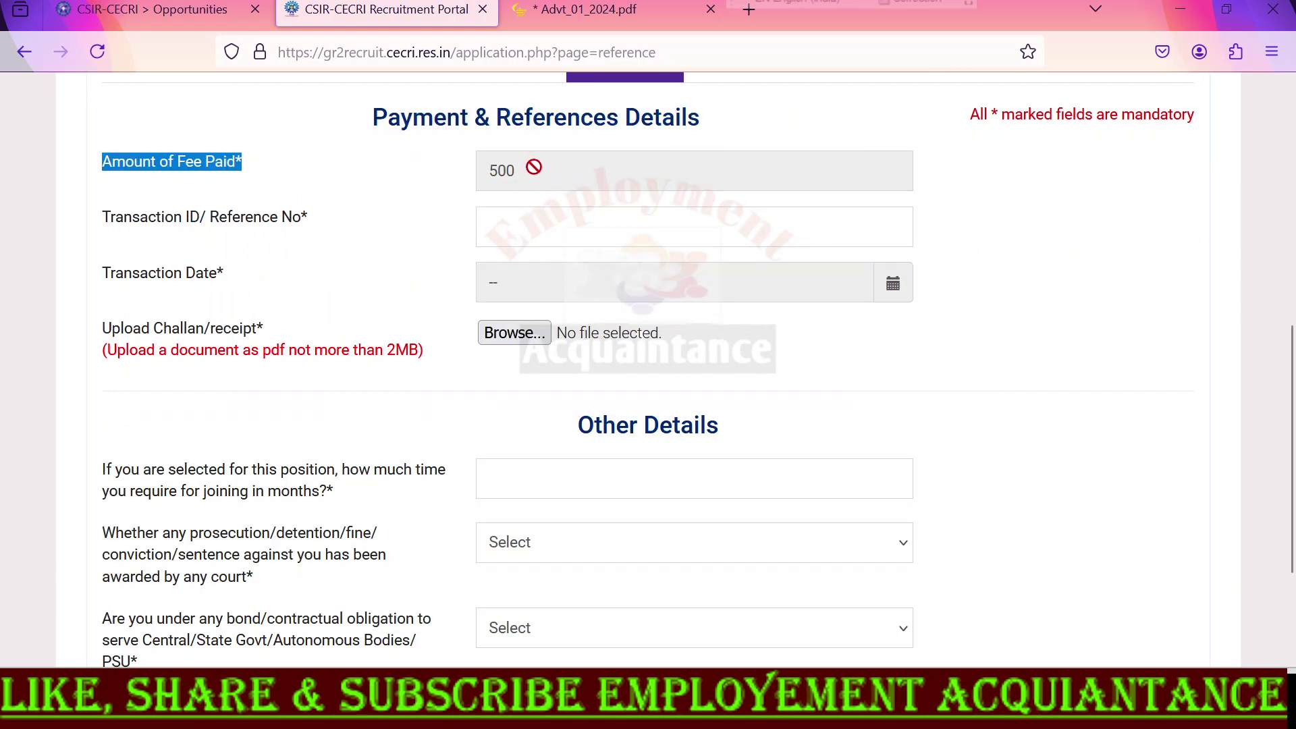
drag(104, 220, 302, 226)
click(487, 226)
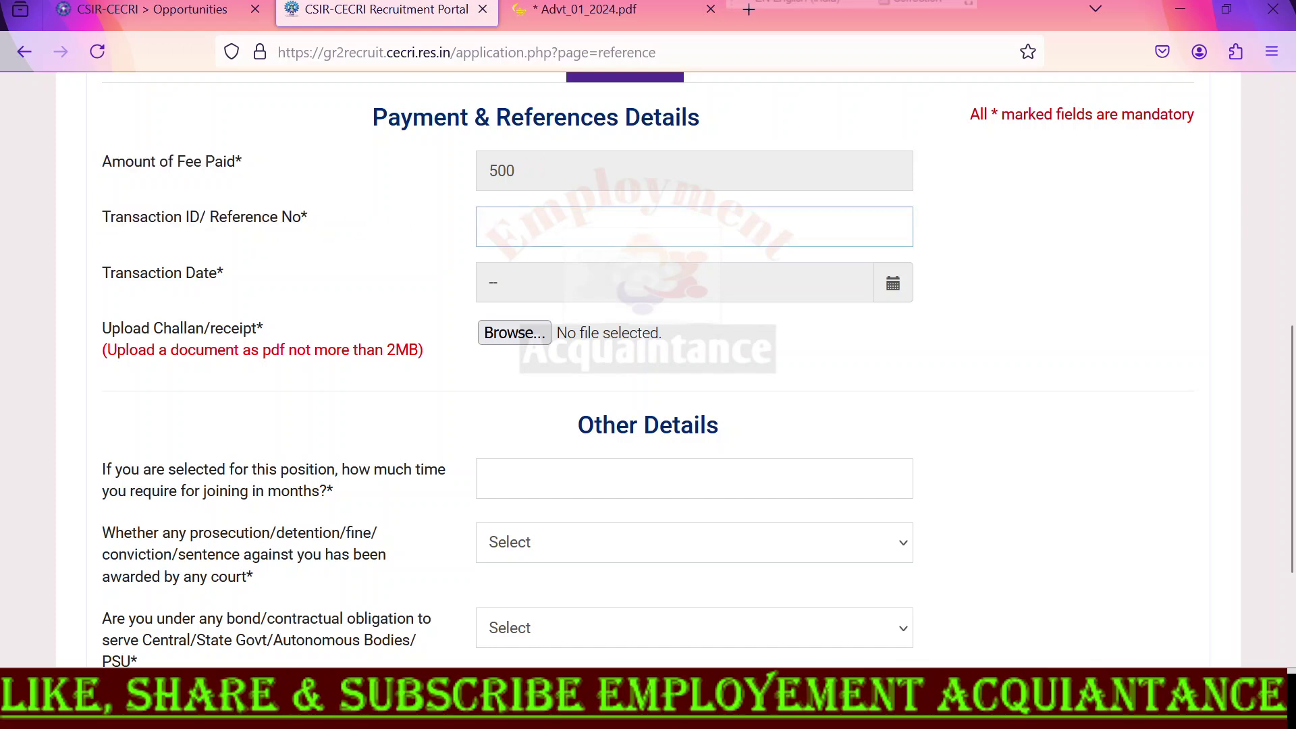
drag(104, 276, 315, 302)
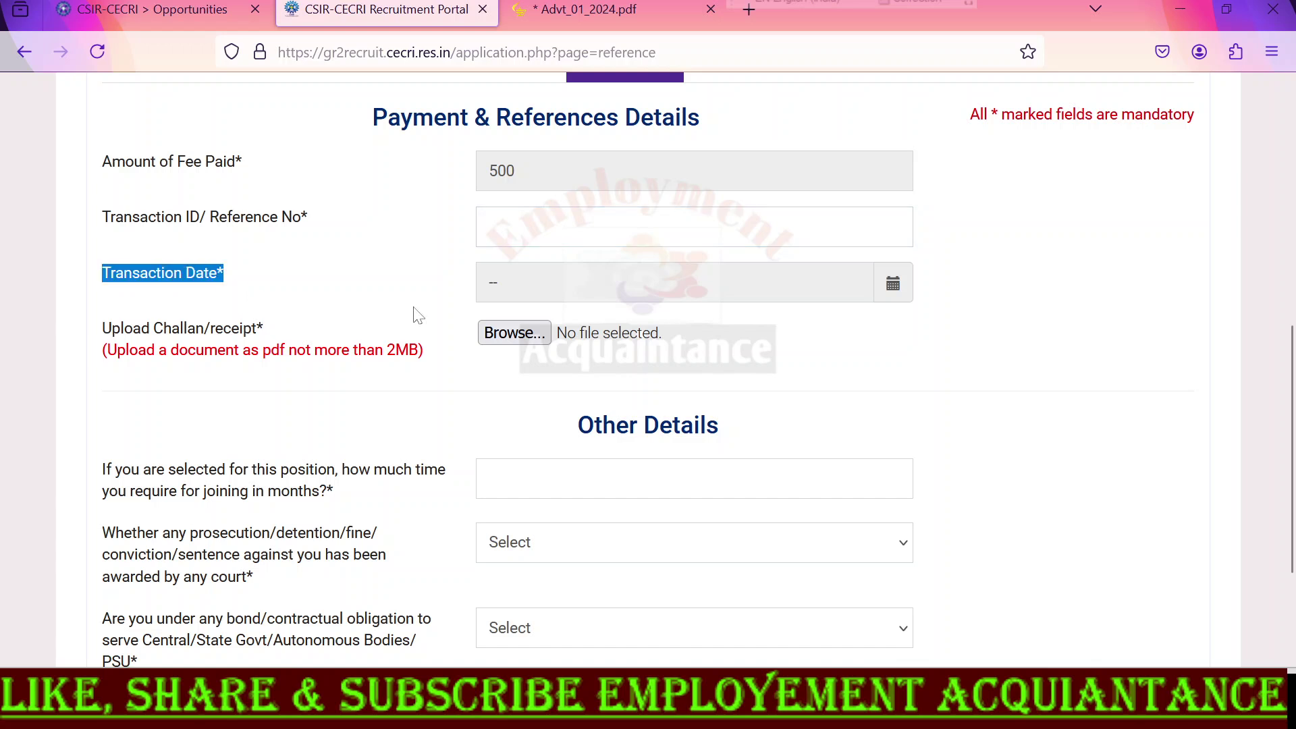
drag(104, 329, 281, 332)
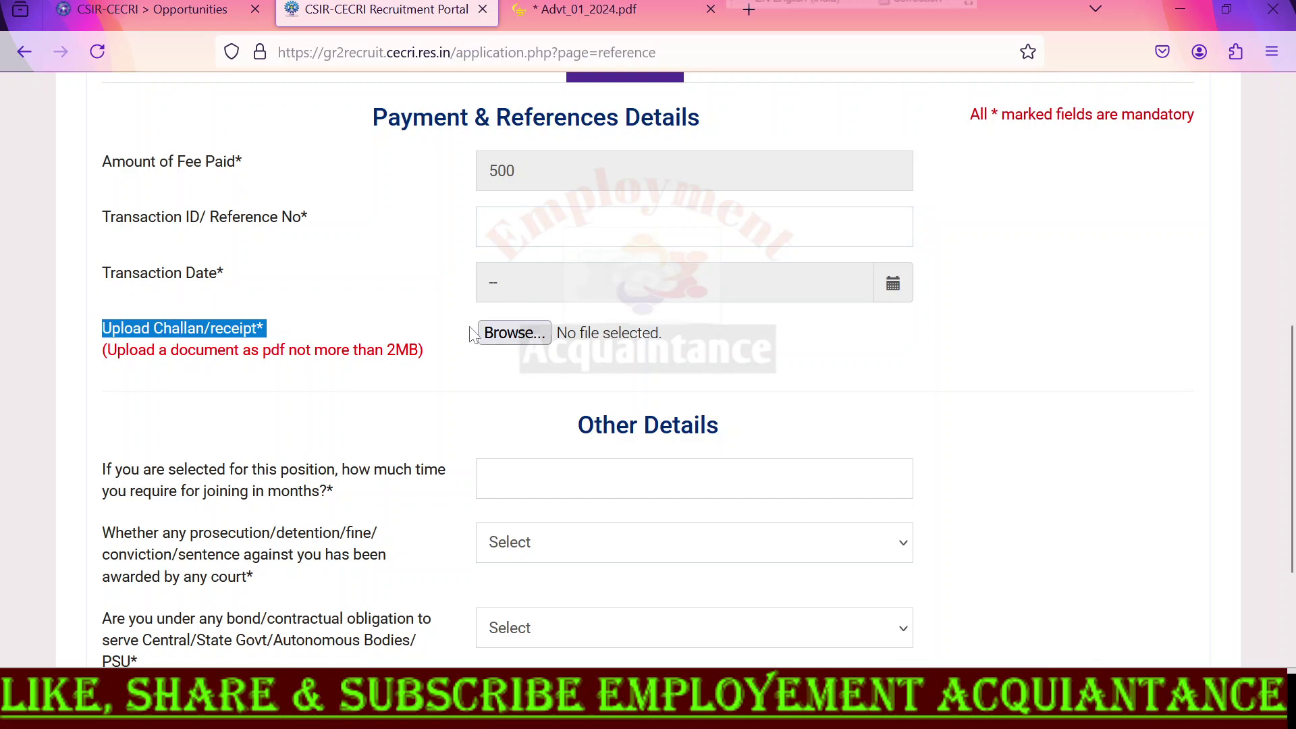
Set the time required for joining to 1 month in the Other Details section
scroll(375, 435, down, 1)
scroll(376, 434, down, 3)
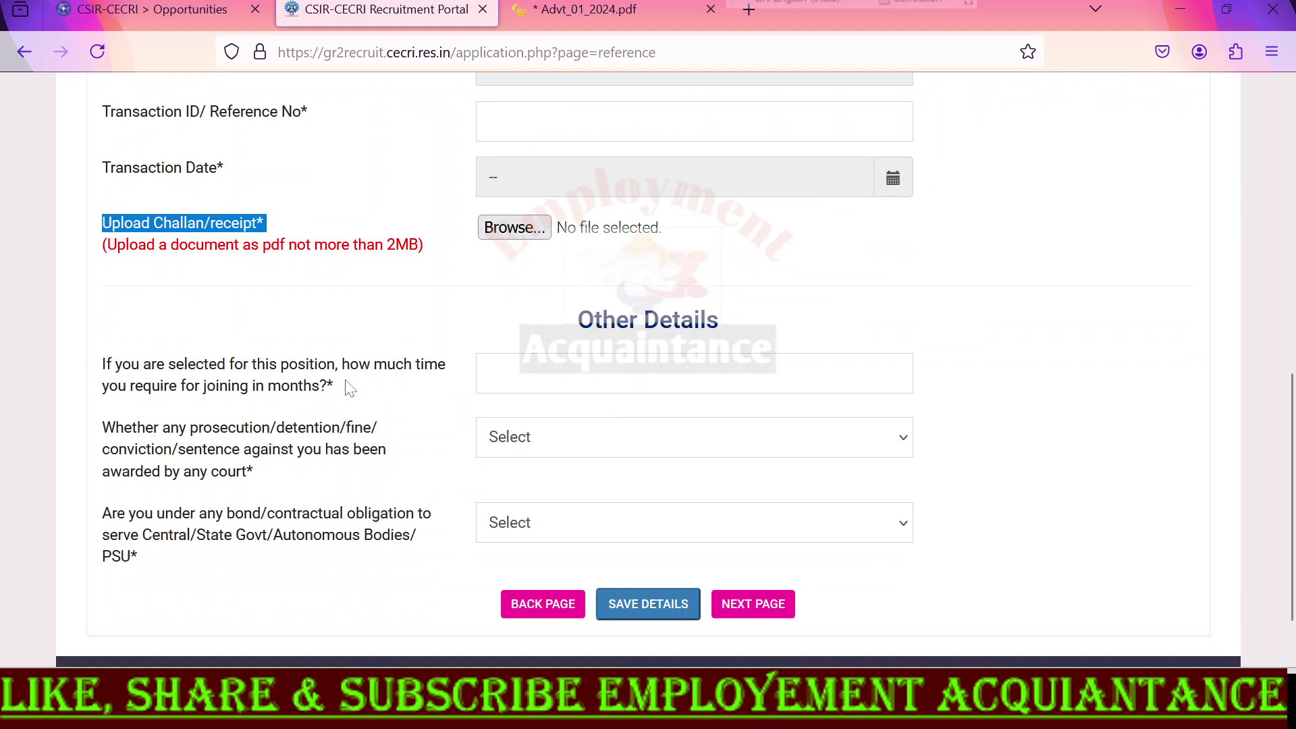
click(489, 373)
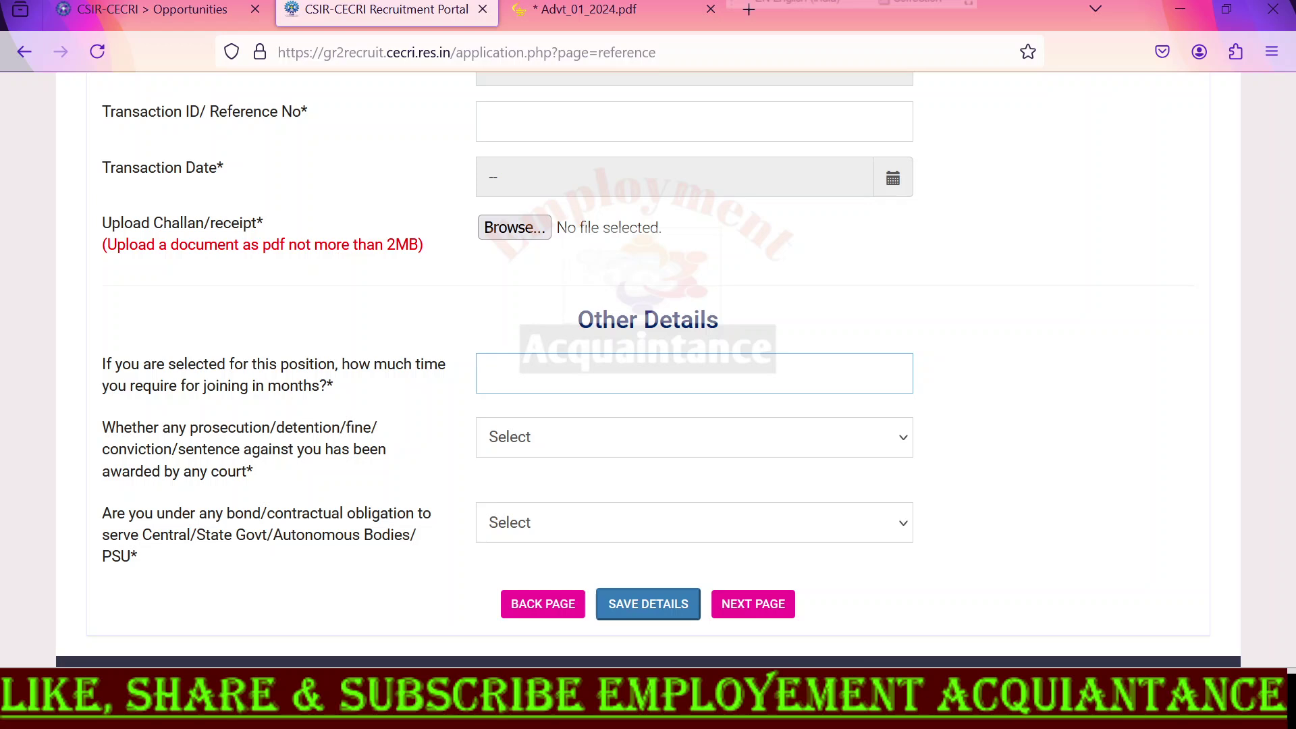
text(30)
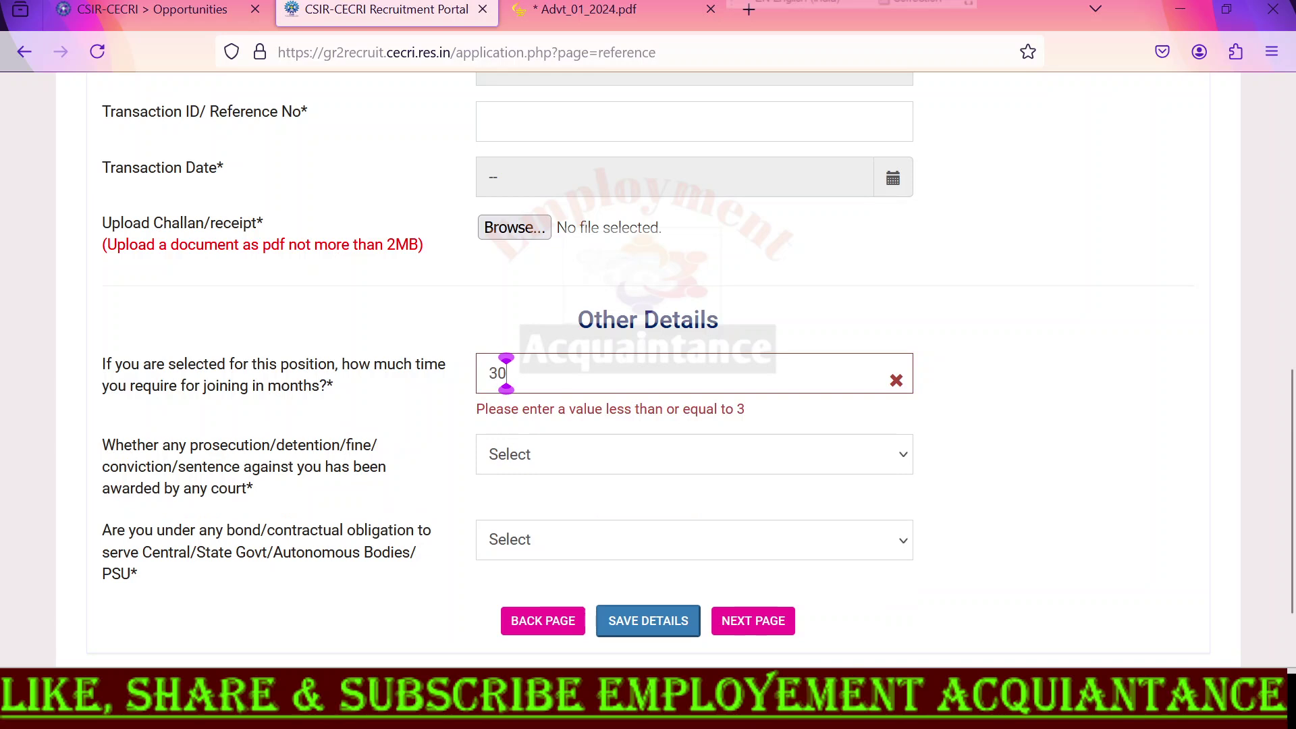
key(BackSpace)
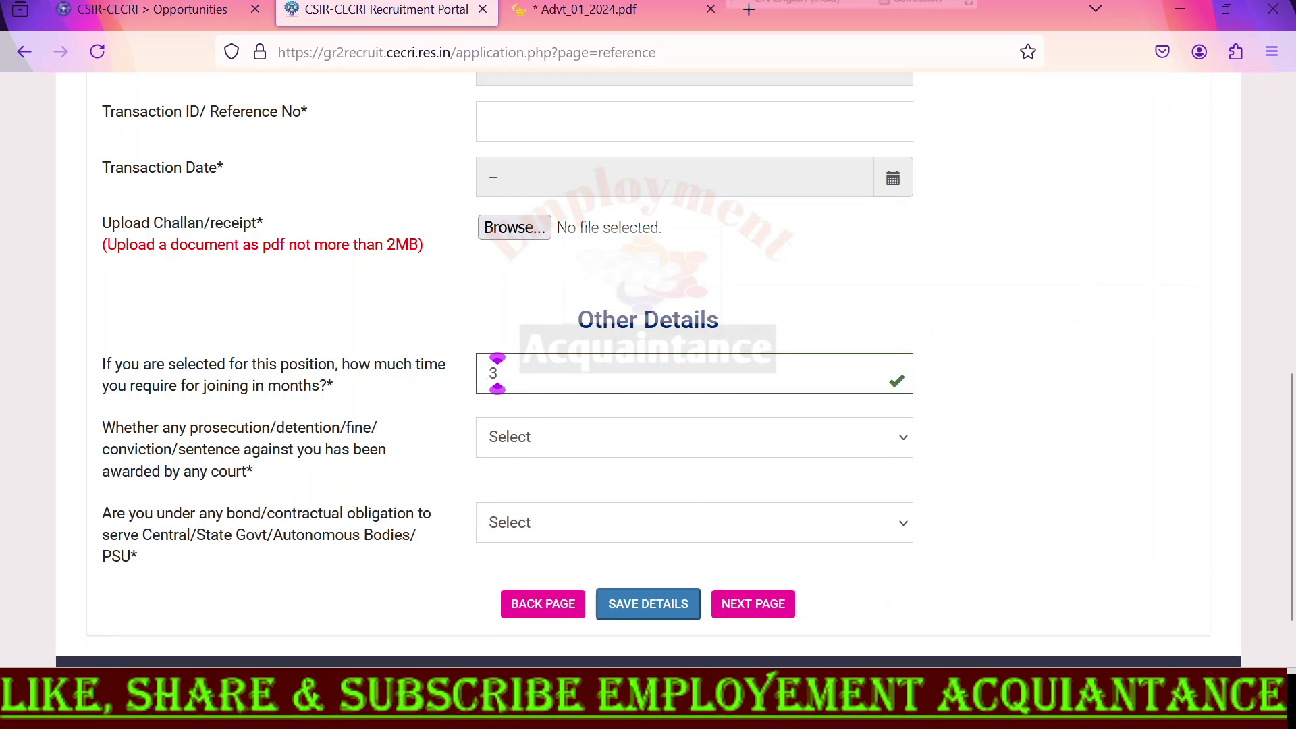
key(BackSpace)
text(1)
Set the court prosecution/conviction answer and the bond/contractual obligation answer to No
click(231, 440)
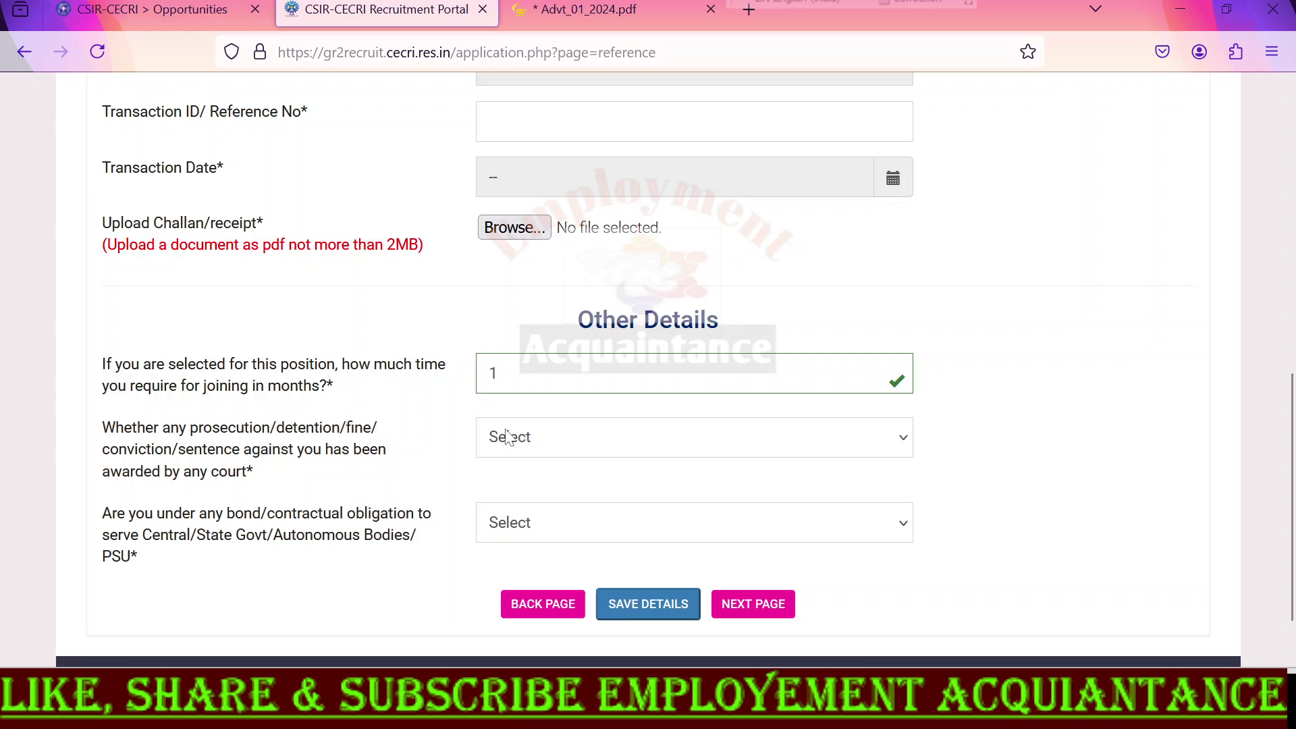
click(521, 531)
click(517, 533)
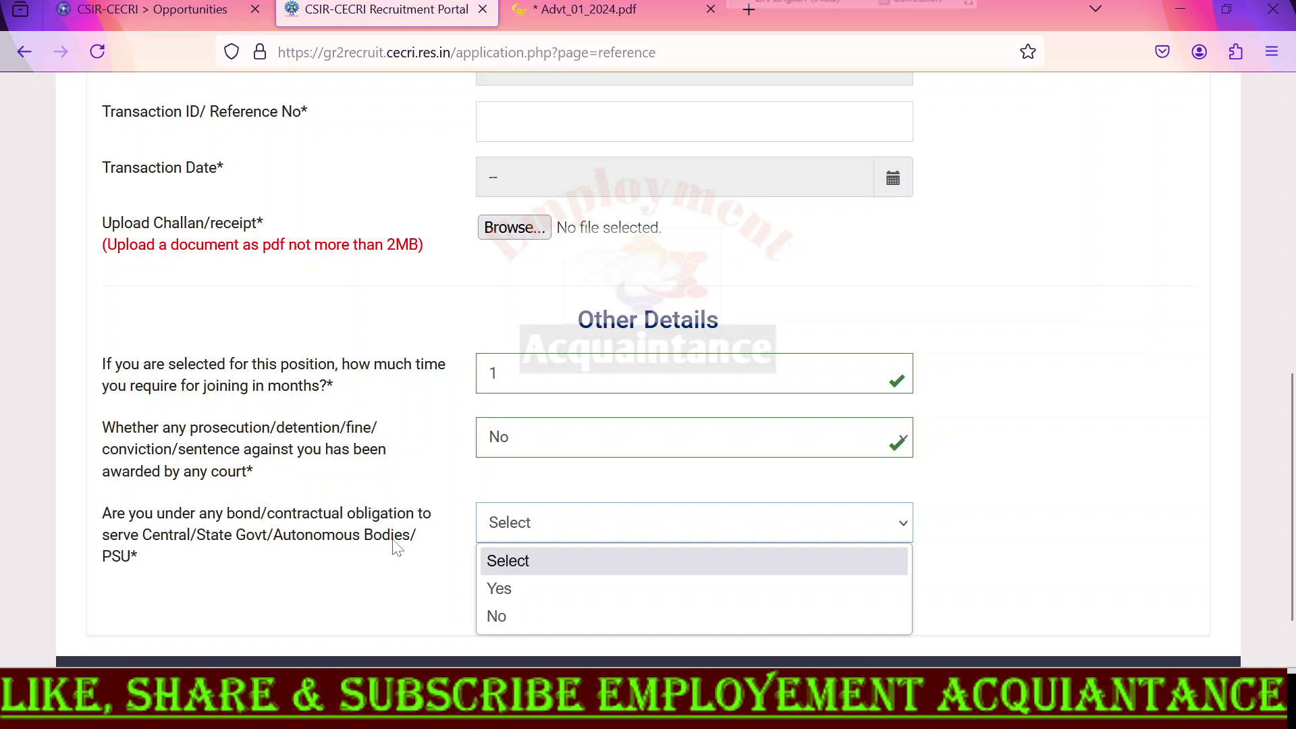
click(538, 614)
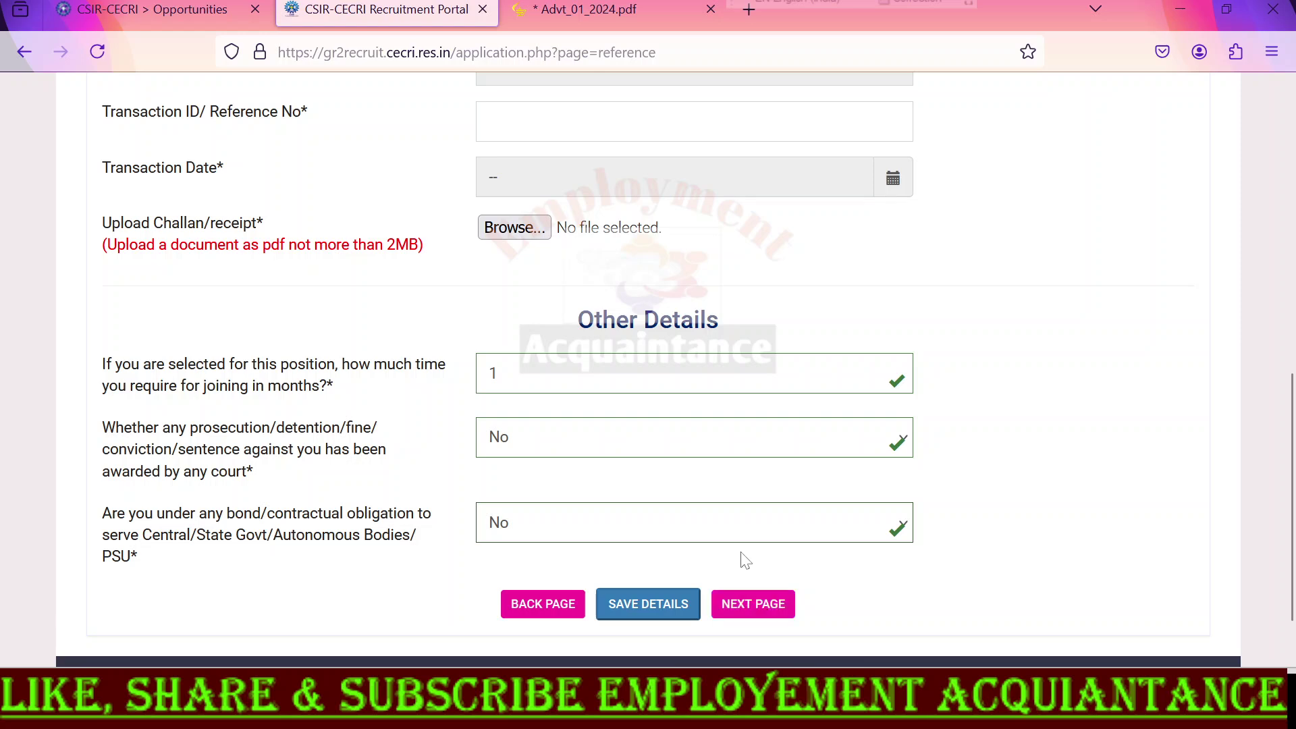
Switch to the Advt_01_2024.pdf advertisement and examine the application fee payment modes, beneficiary account details and fee exemptions
scroll(724, 472, up, 3)
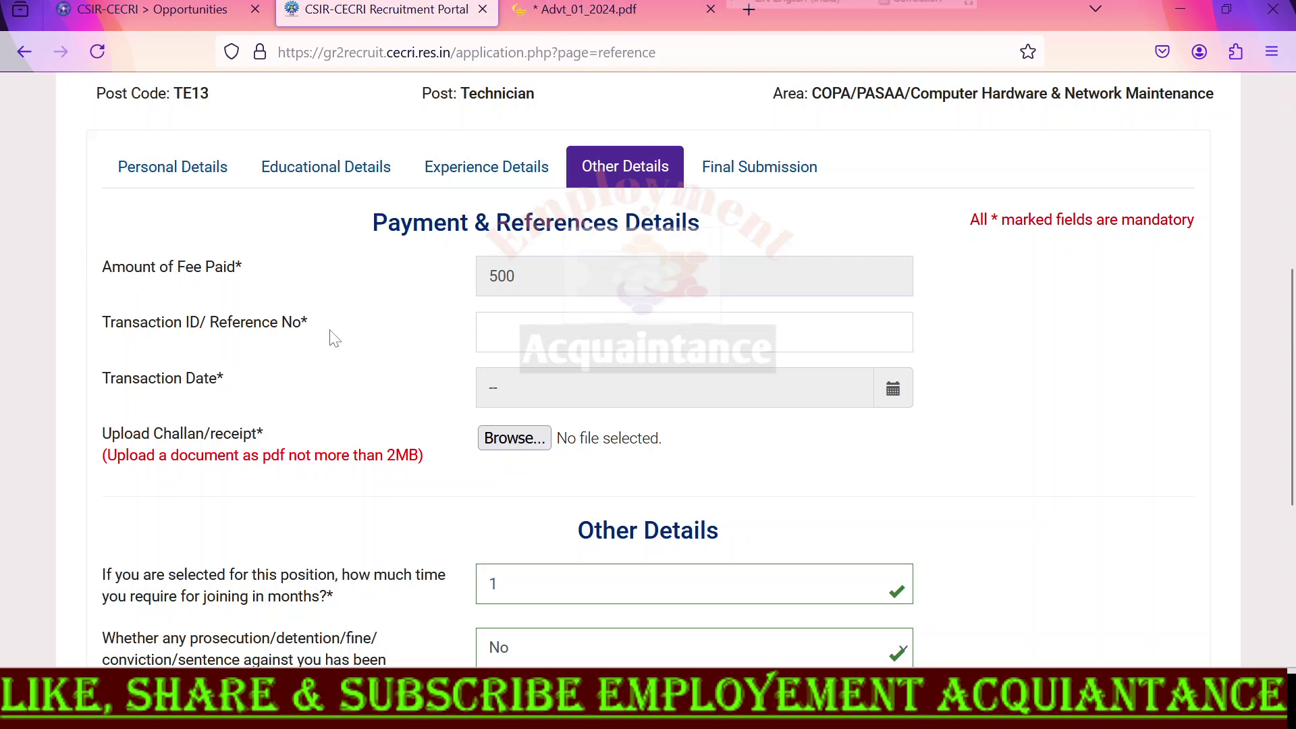
click(633, 6)
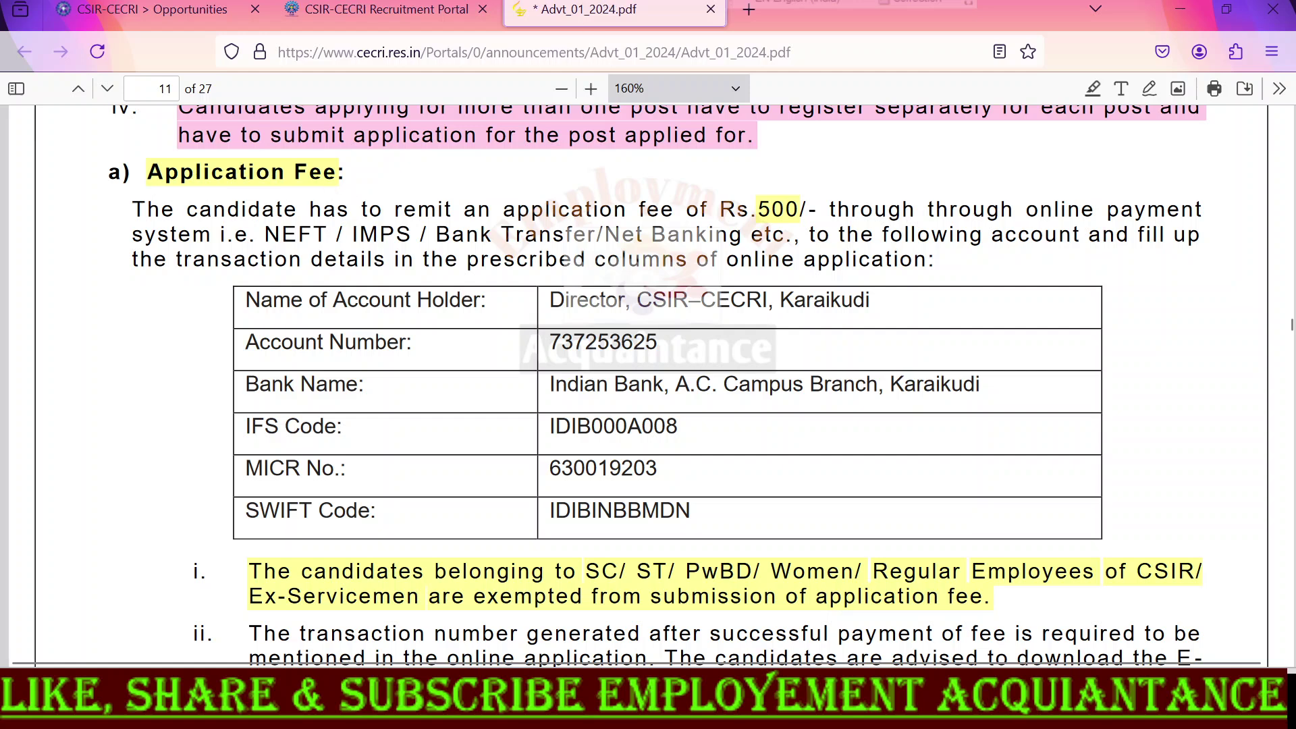
drag(263, 234, 754, 234)
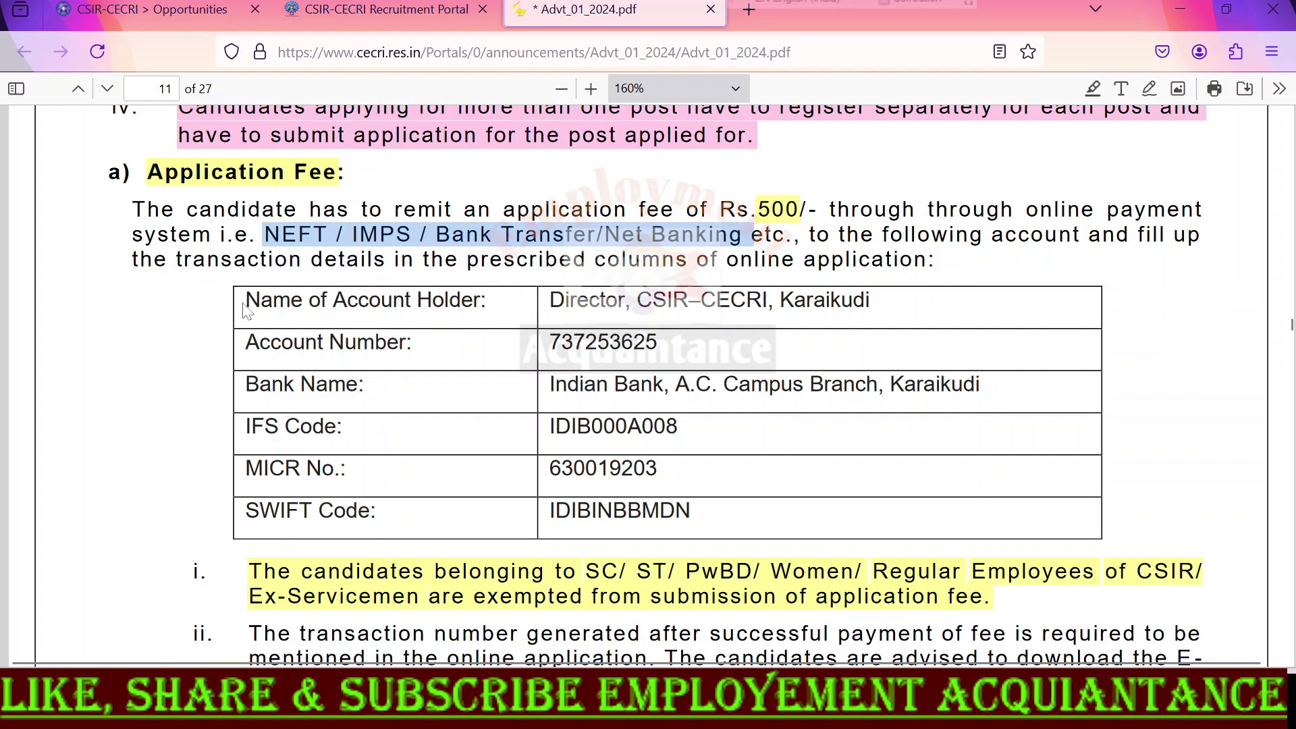
drag(247, 300, 707, 525)
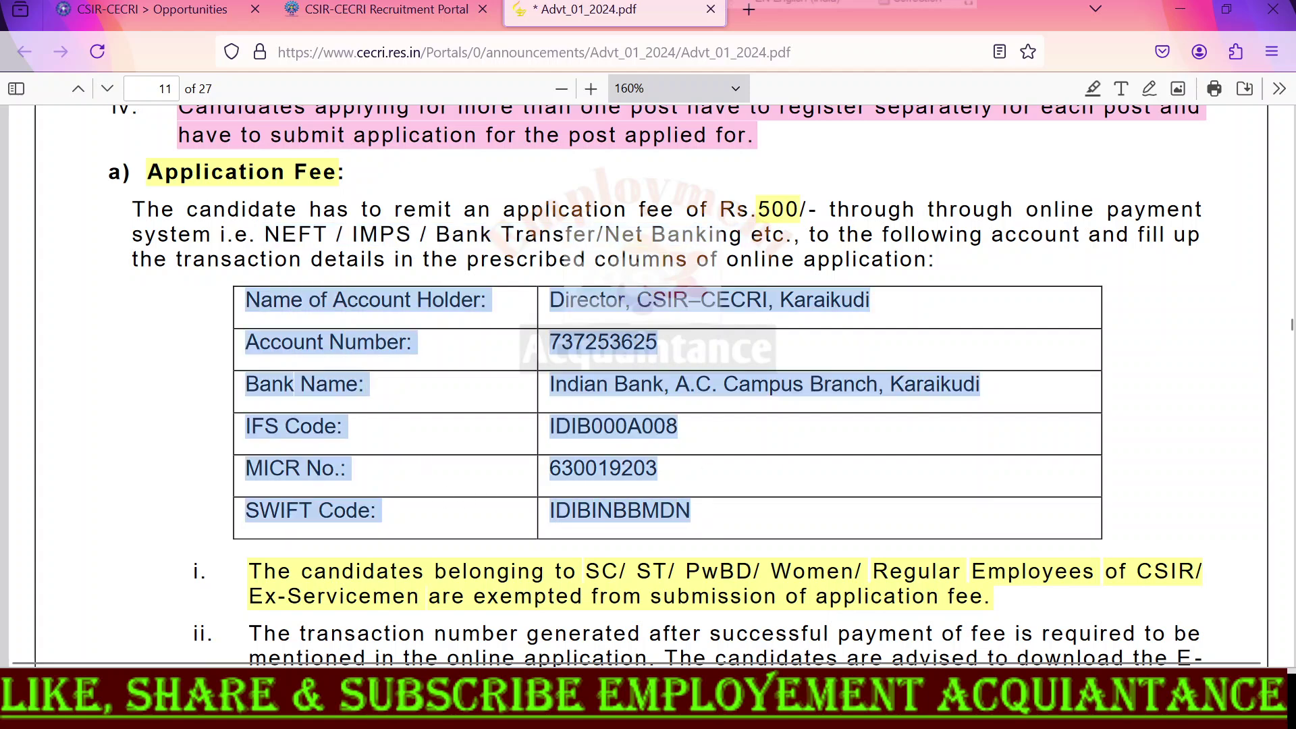
click(748, 351)
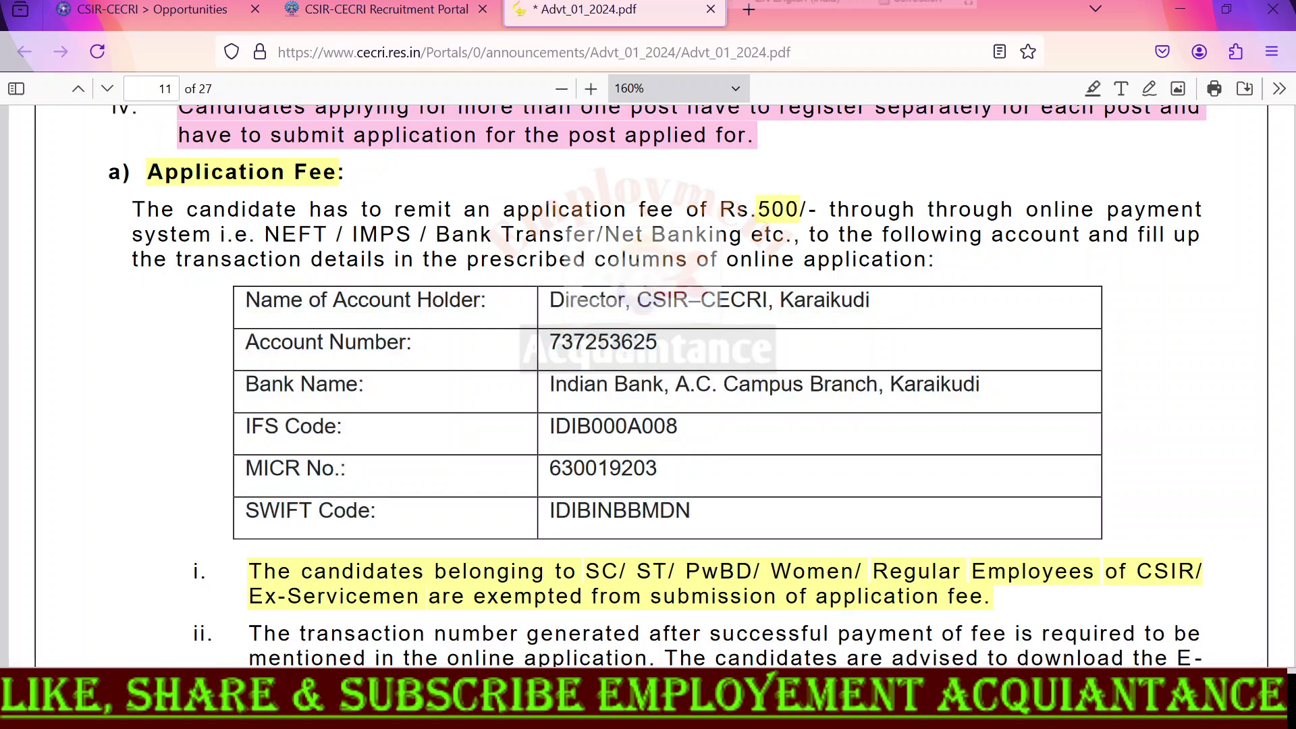
scroll(571, 364, down, 2)
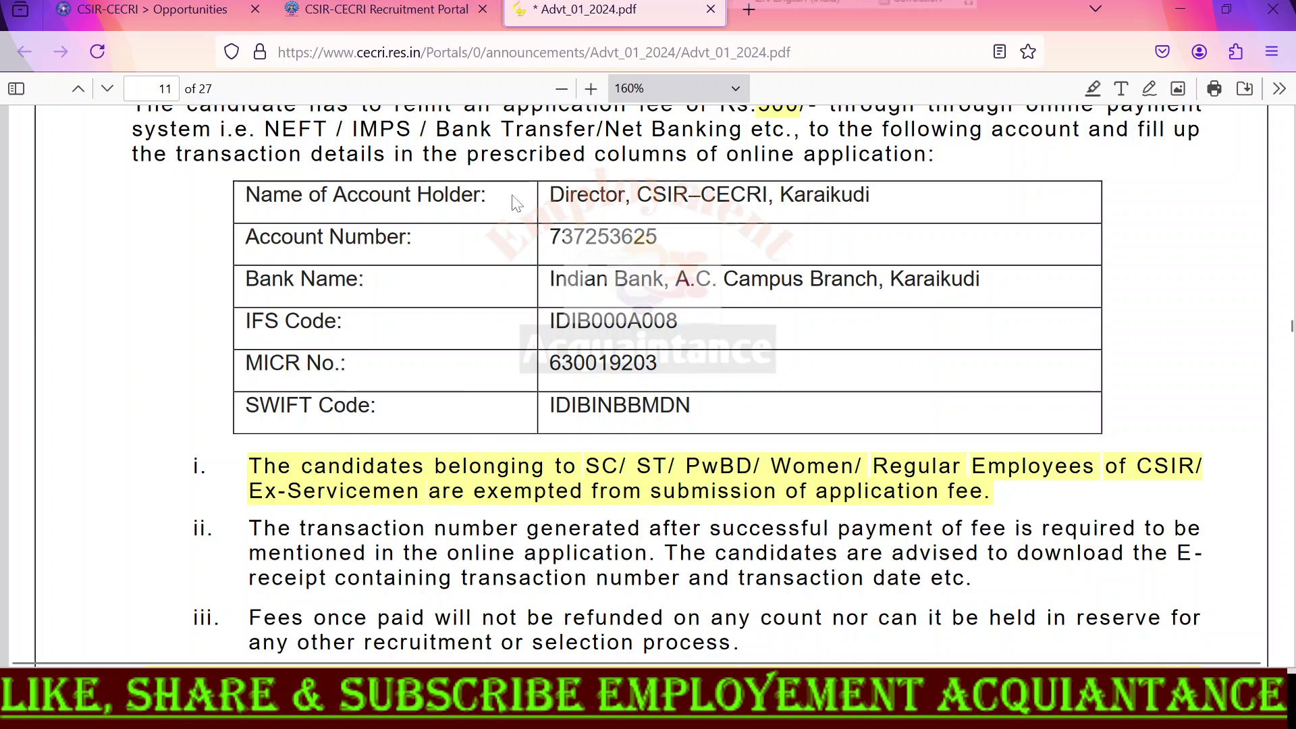
Return to the recruitment portal and review the transaction ID, transaction date and receipt upload fields
click(390, 12)
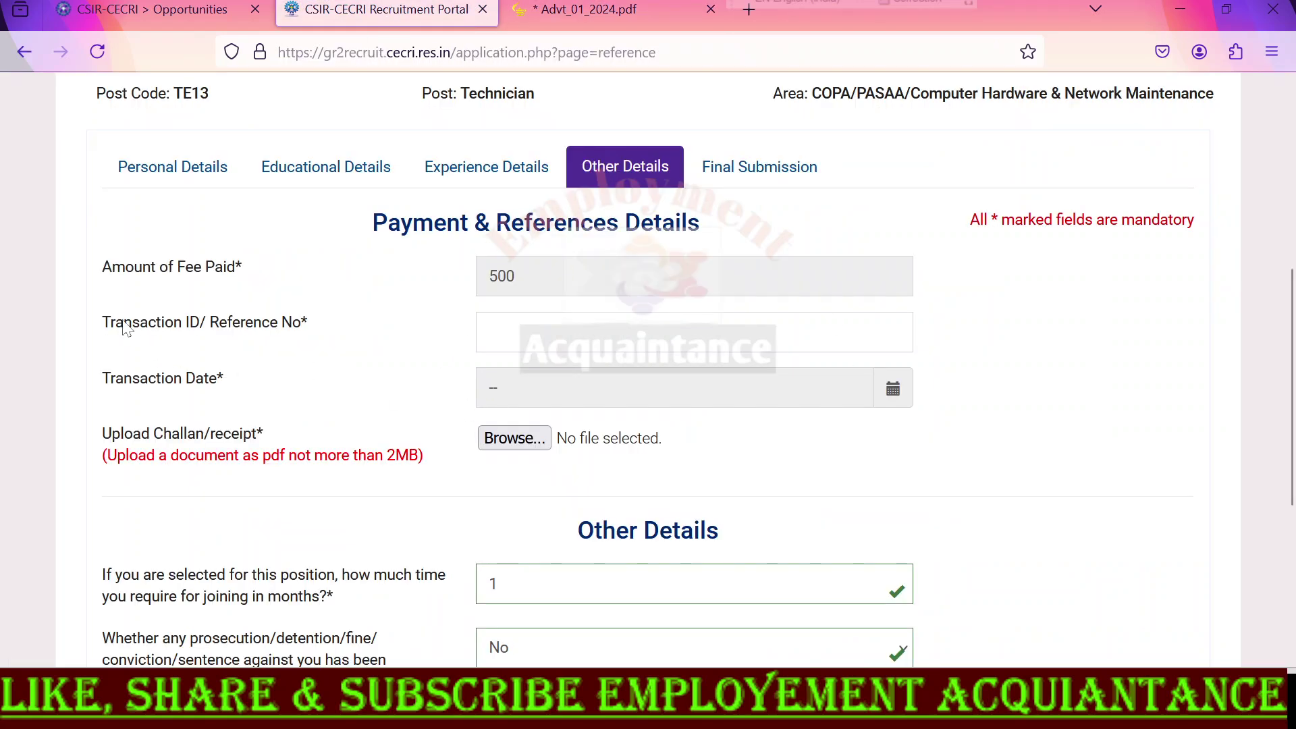
drag(110, 324, 392, 333)
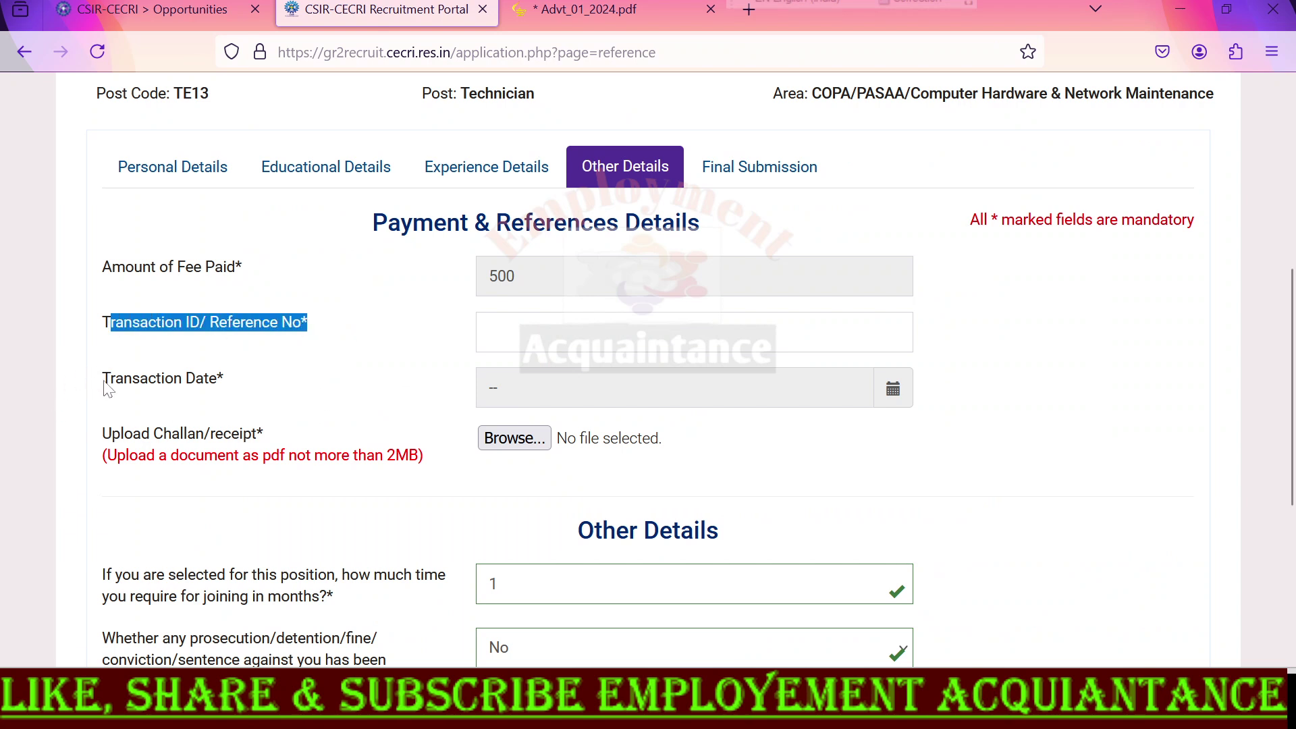
drag(103, 380, 297, 386)
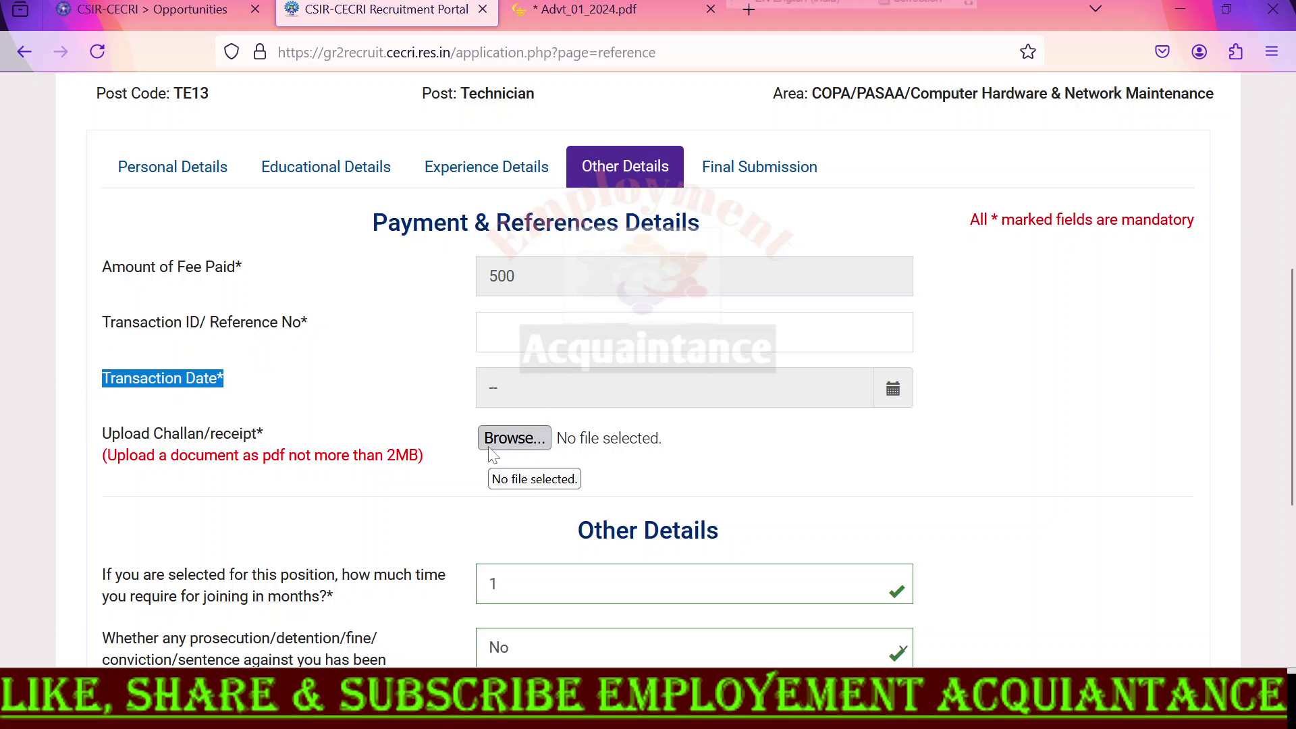
scroll(675, 456, down, 3)
scroll(609, 428, up, 3)
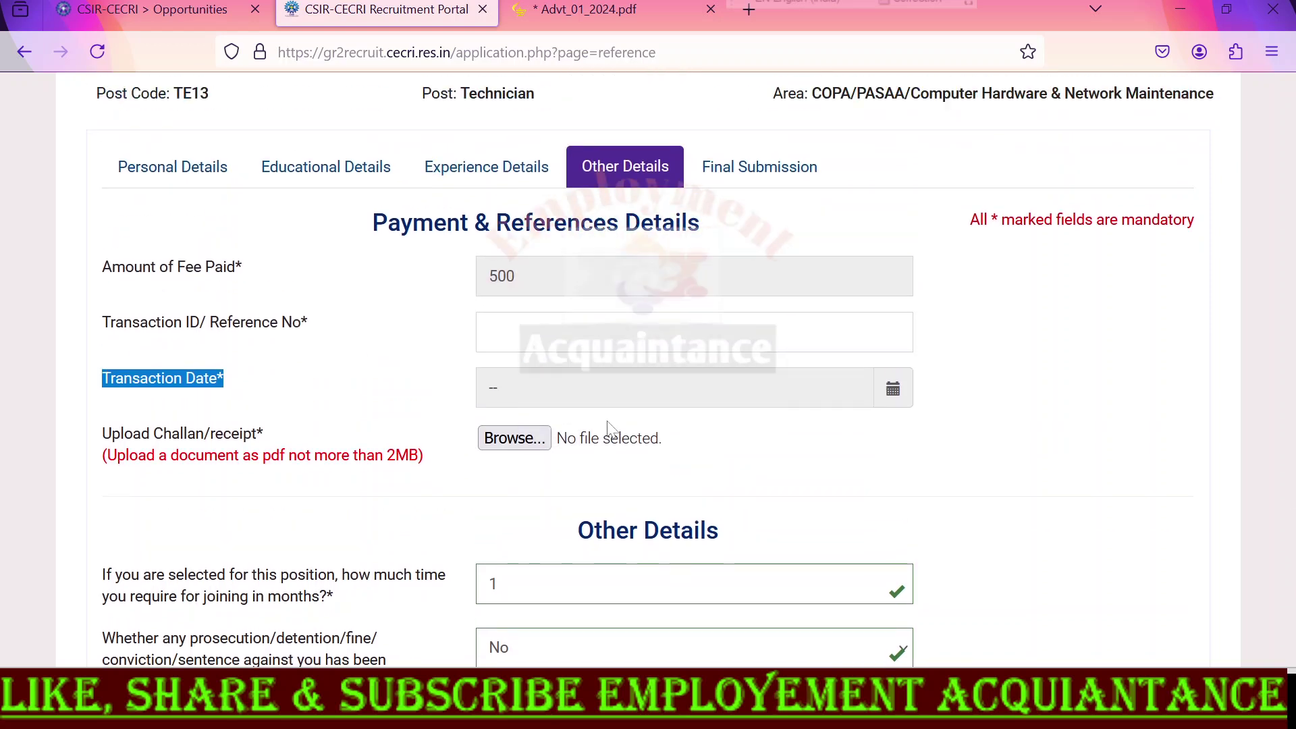
click(1040, 367)
Recheck the fee payment notes in the advertisement PDF, and proceed from the portal's Other Details page to Final Submission
click(572, 9)
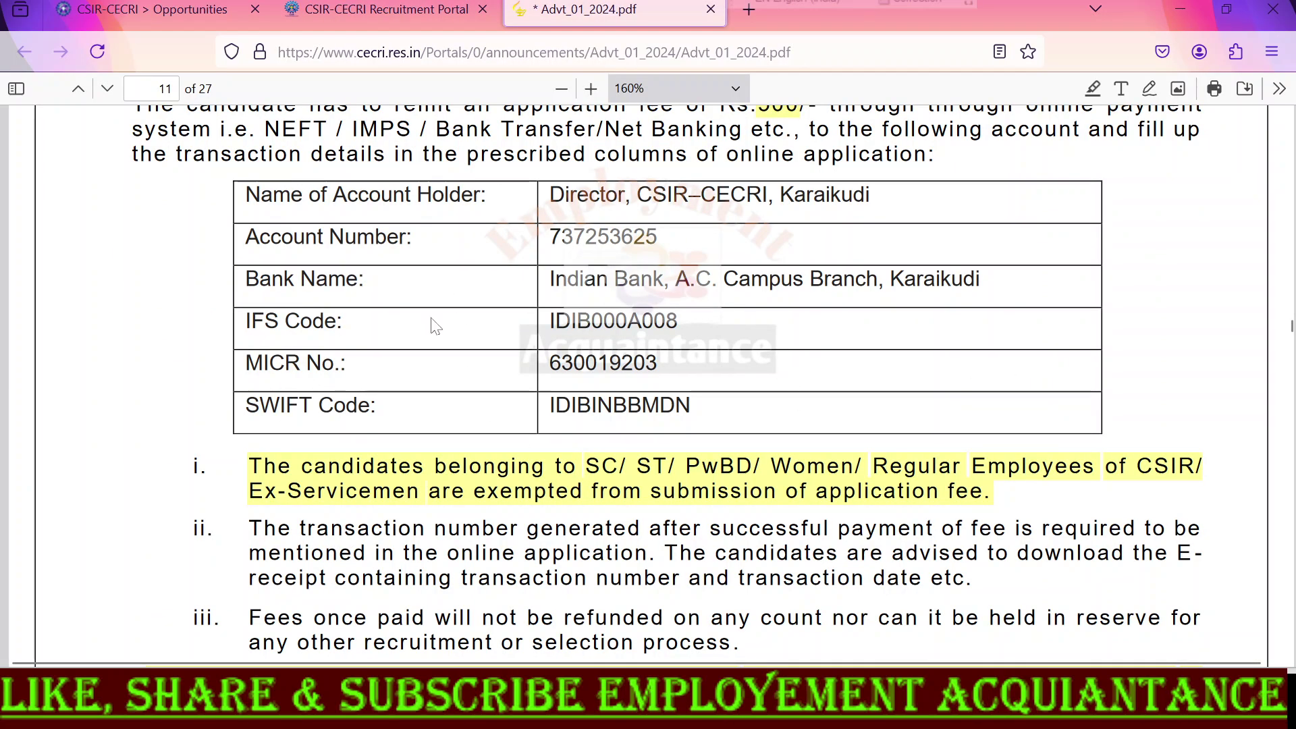
scroll(429, 445, down, 3)
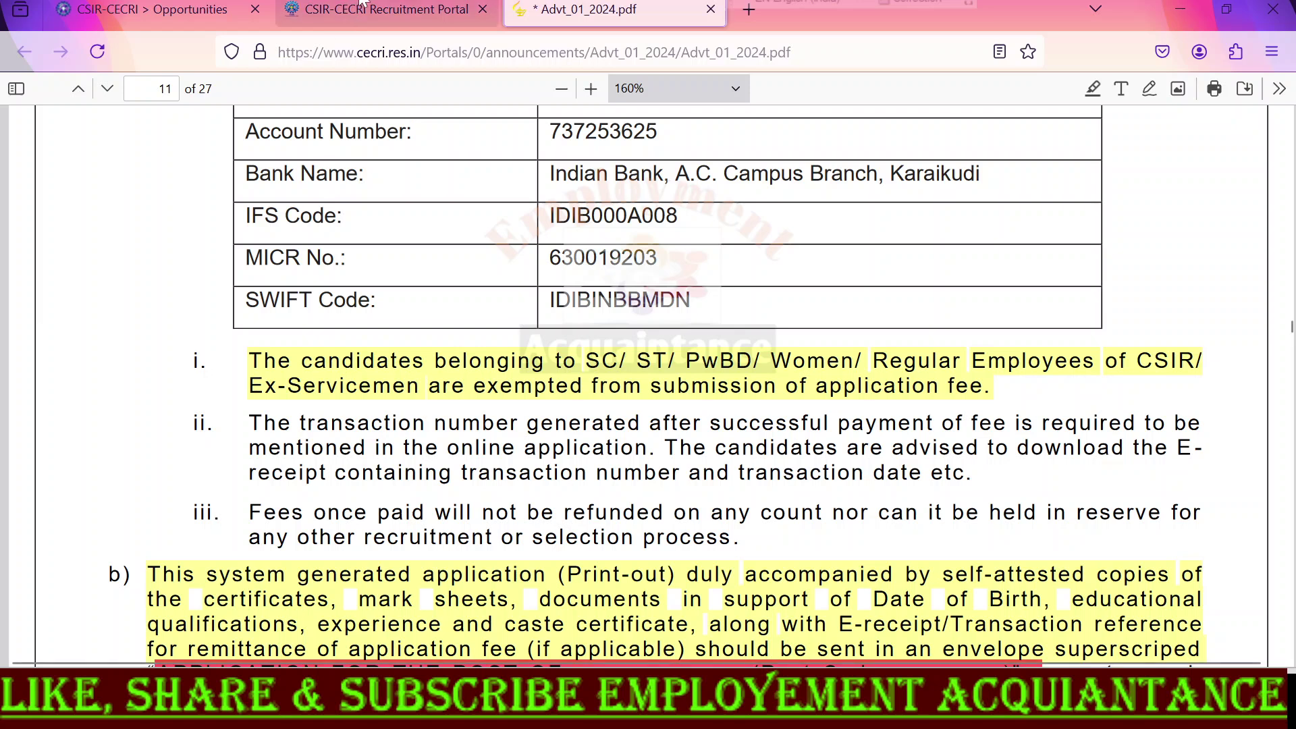
click(378, 9)
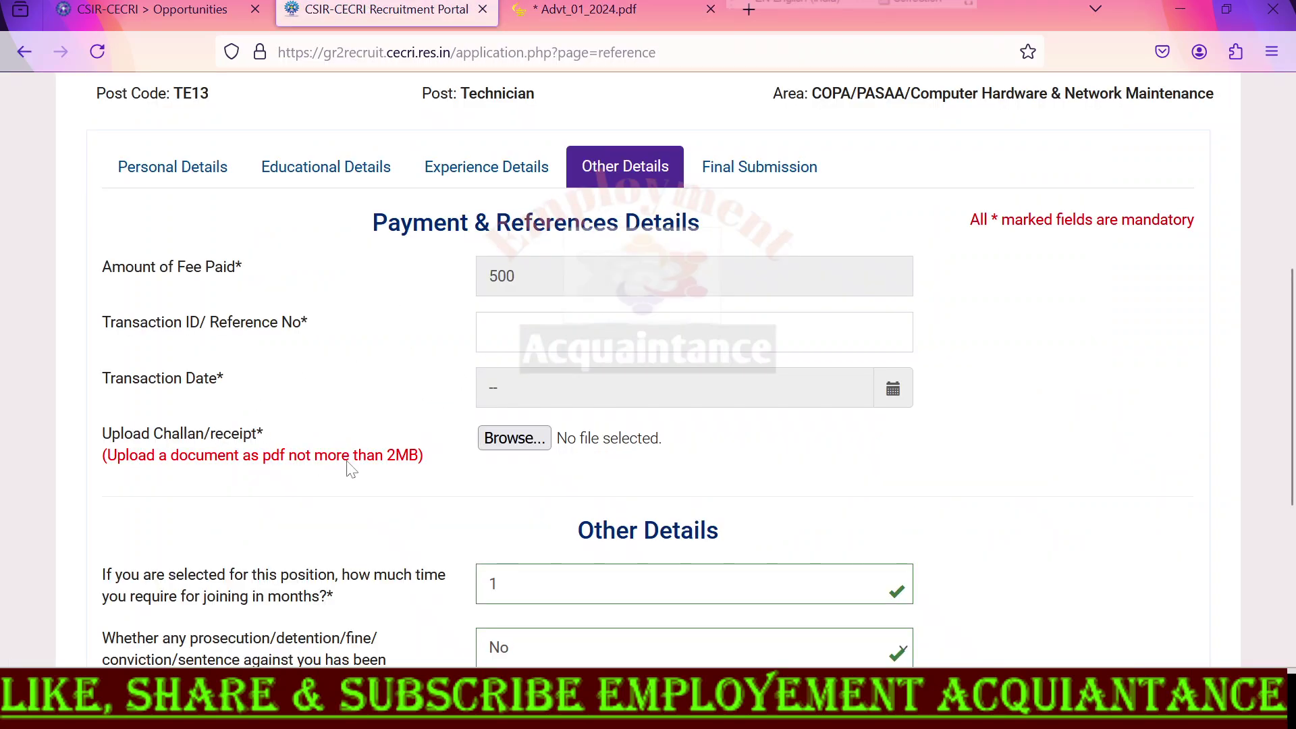
scroll(348, 466, down, 5)
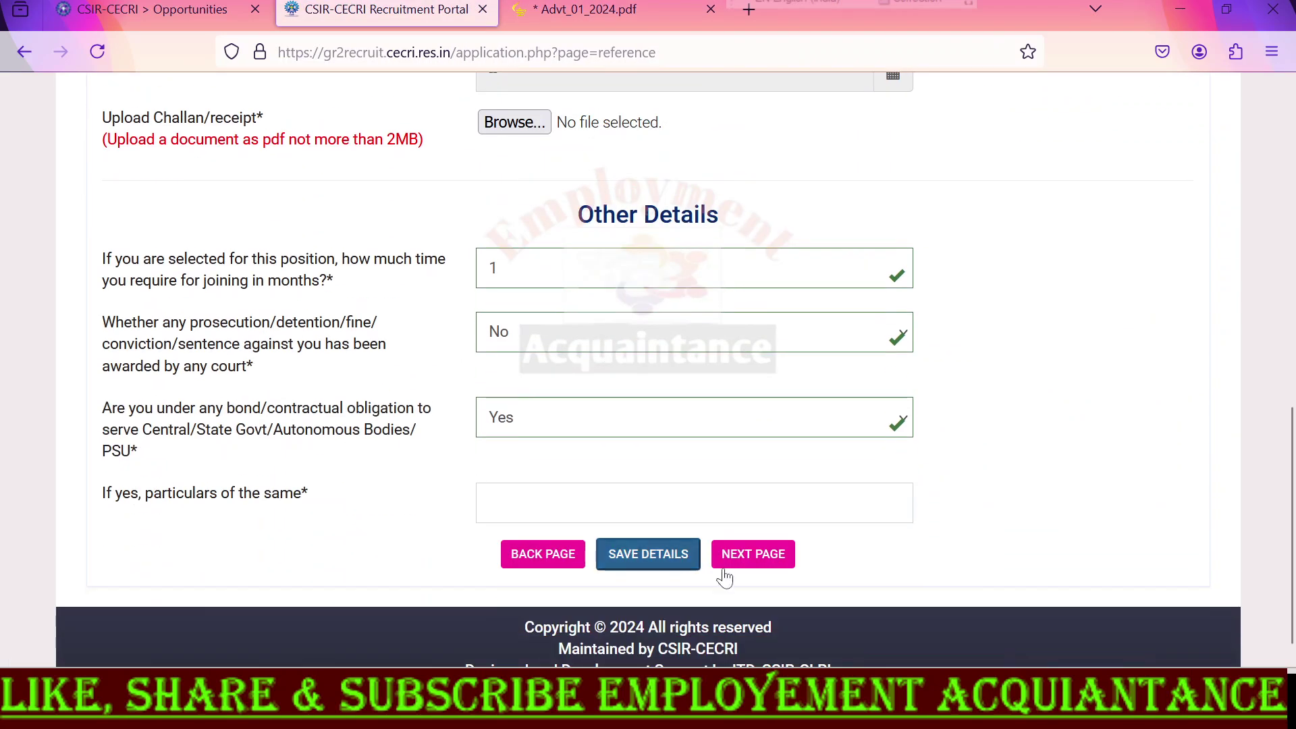
click(759, 559)
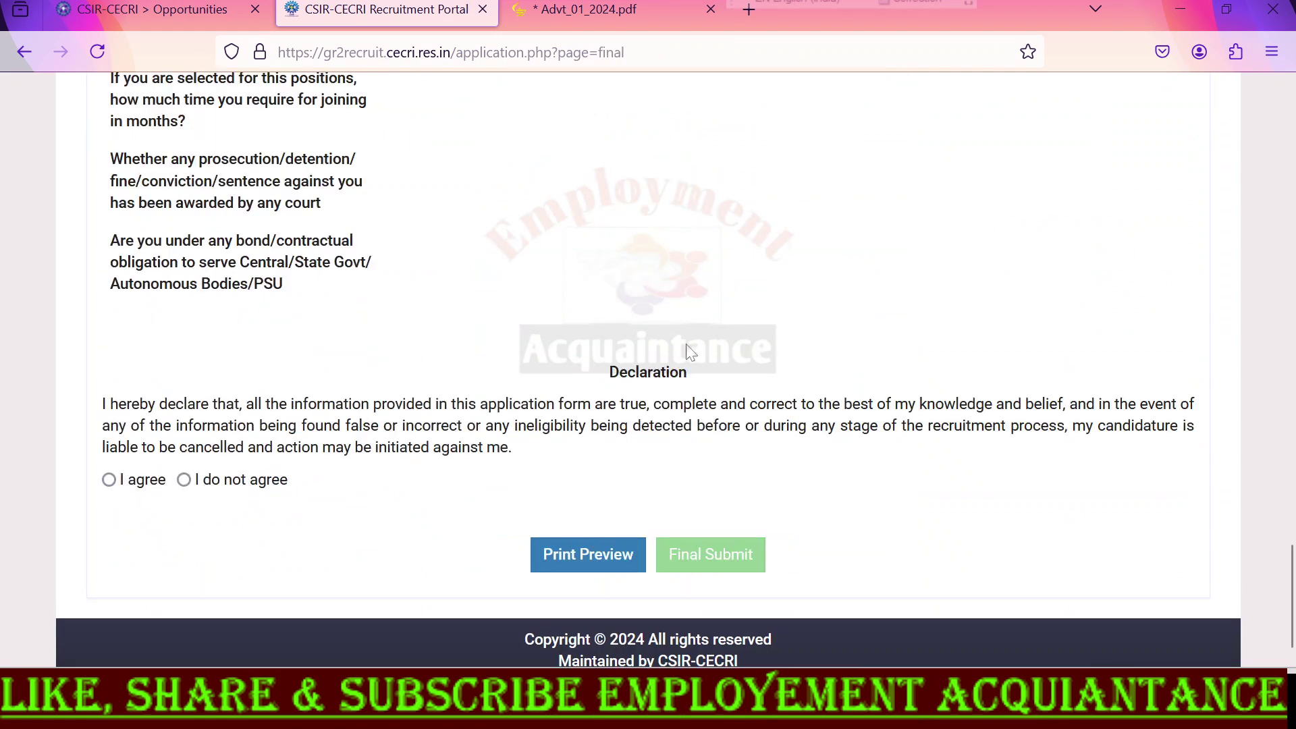
Agree to the final declaration and accept the note about no changes after final submission
click(108, 479)
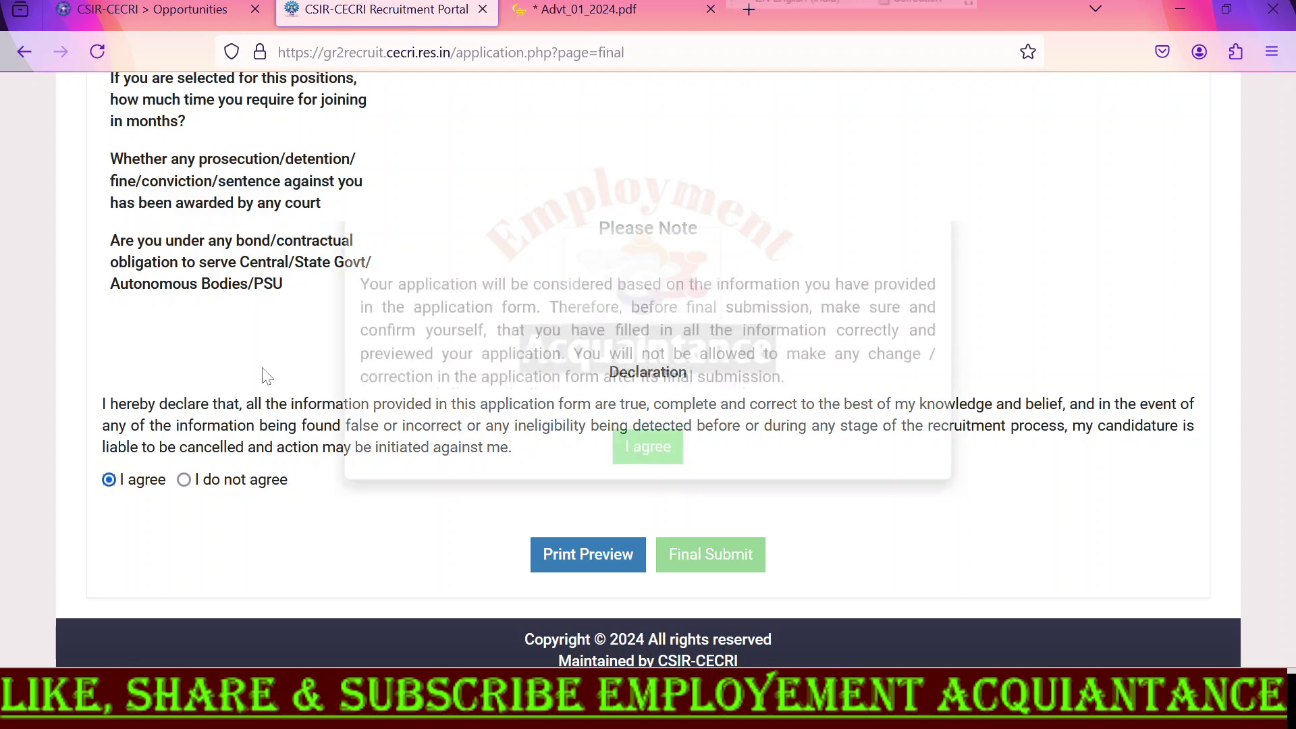
click(642, 499)
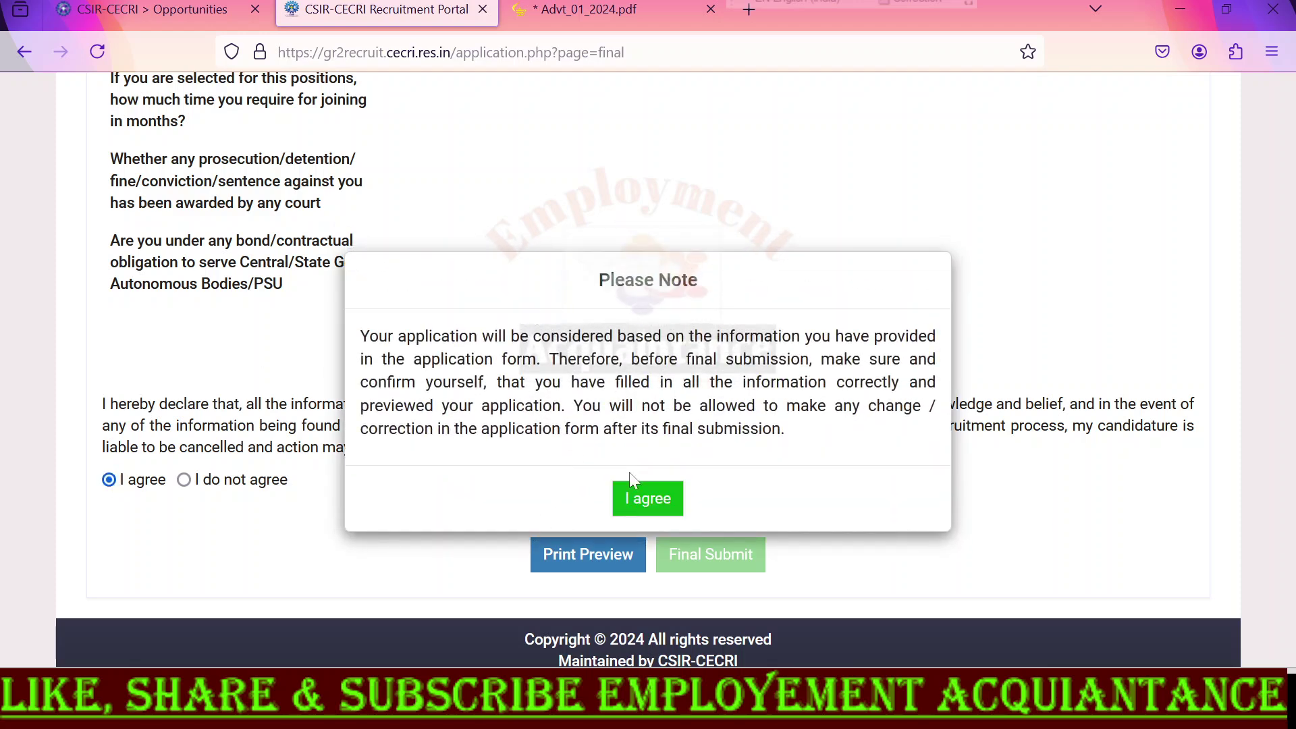
click(649, 499)
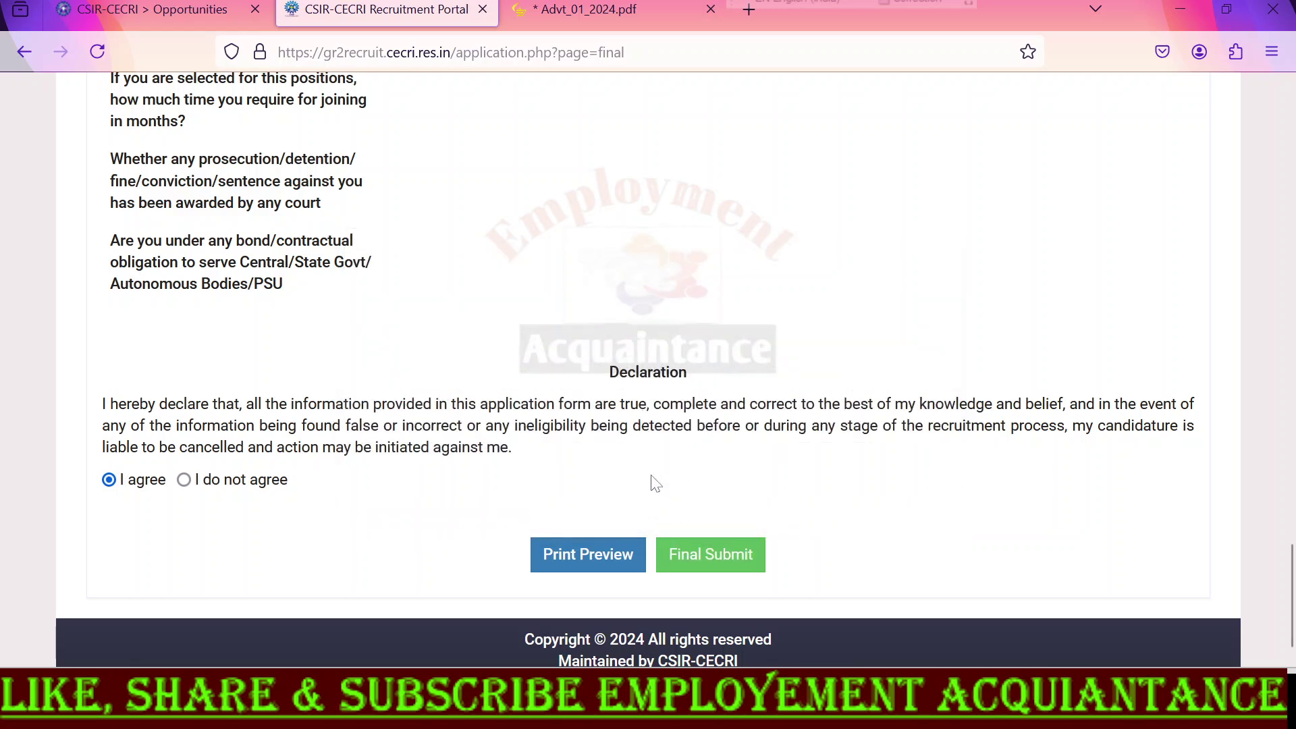